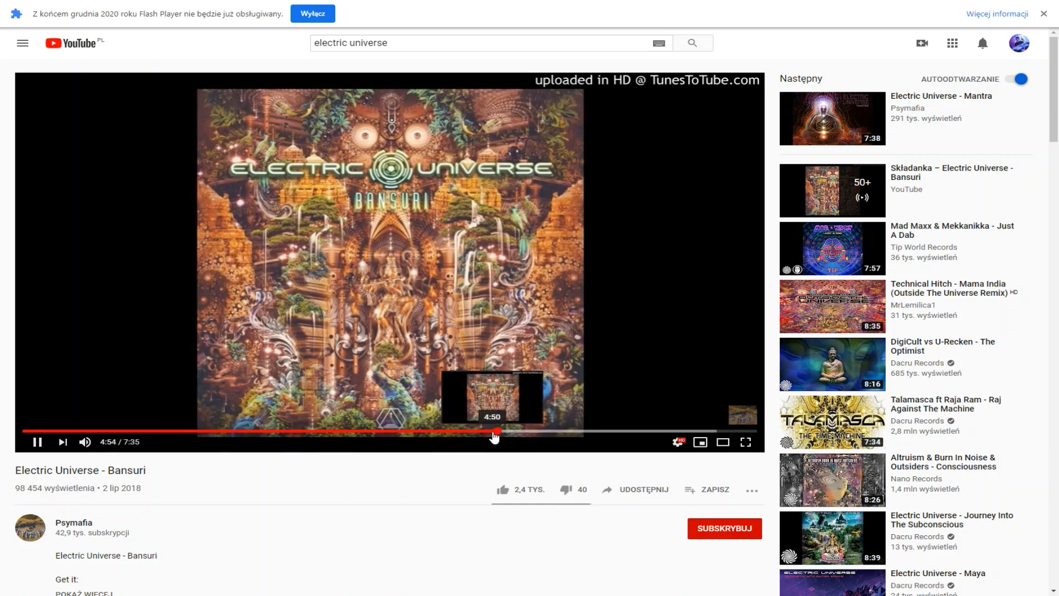
Step: Pause the reference music video and switch to the Ableton Live arrangement
key("space")
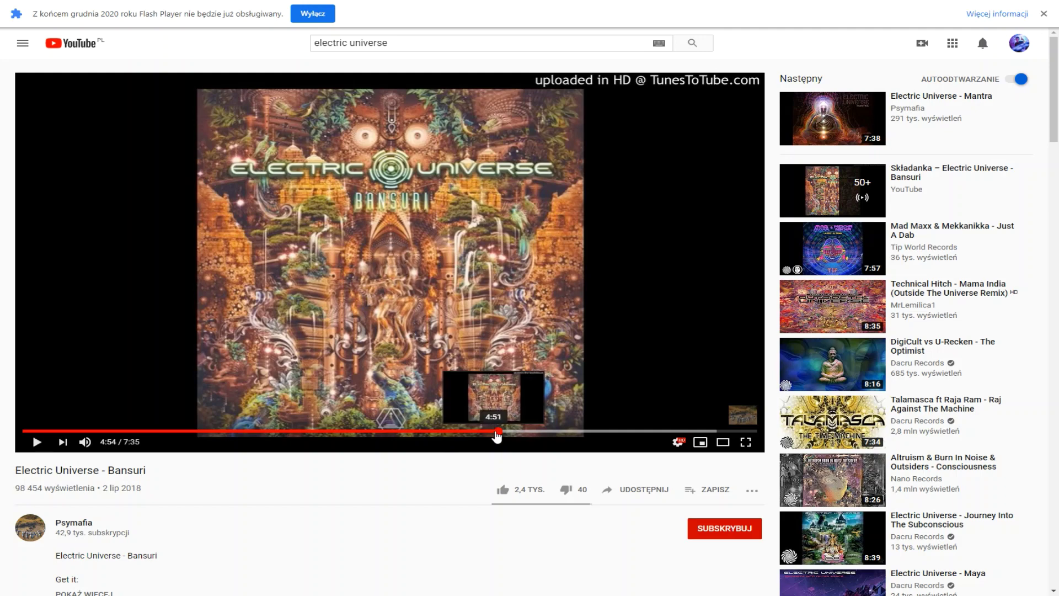
key("F11")
left_click(326, 585)
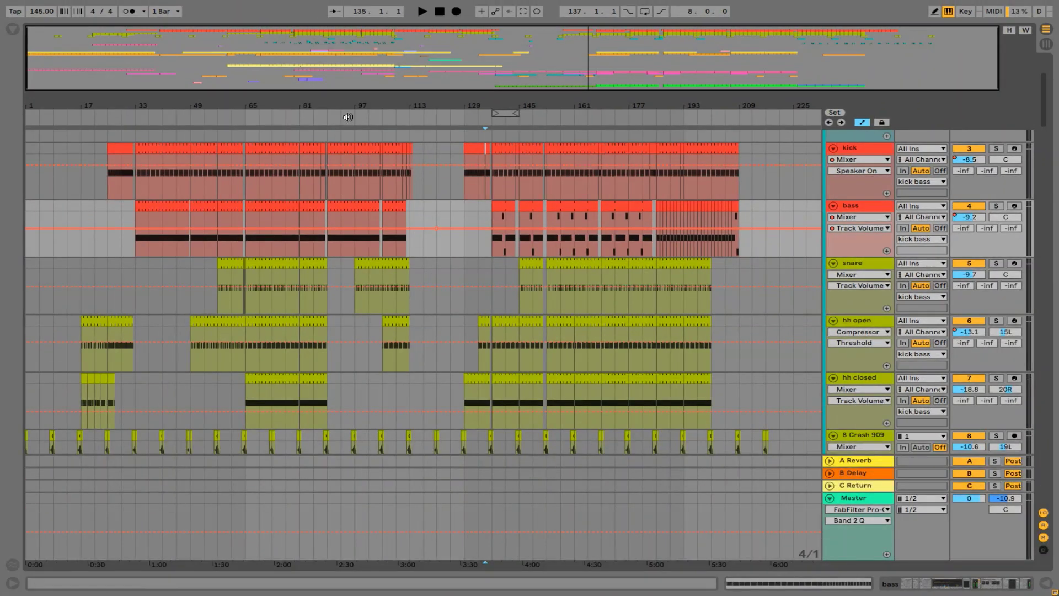
Step: Play the arrangement from bar 135 to hear the kick build-up leading into bar 137
left_click_drag(370, 104, 156, 106)
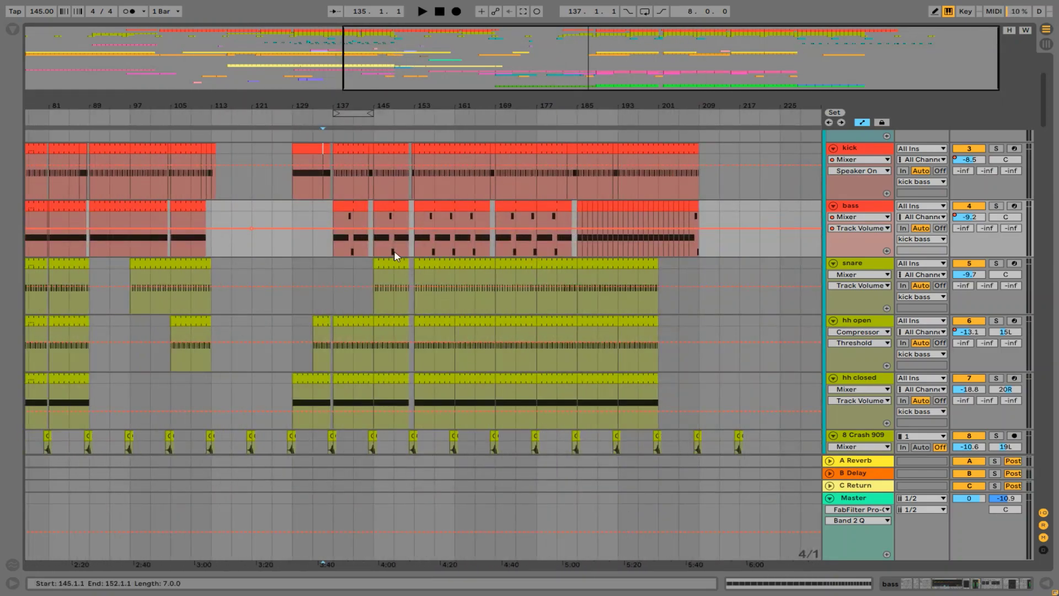
left_click_drag(308, 105, 415, 188)
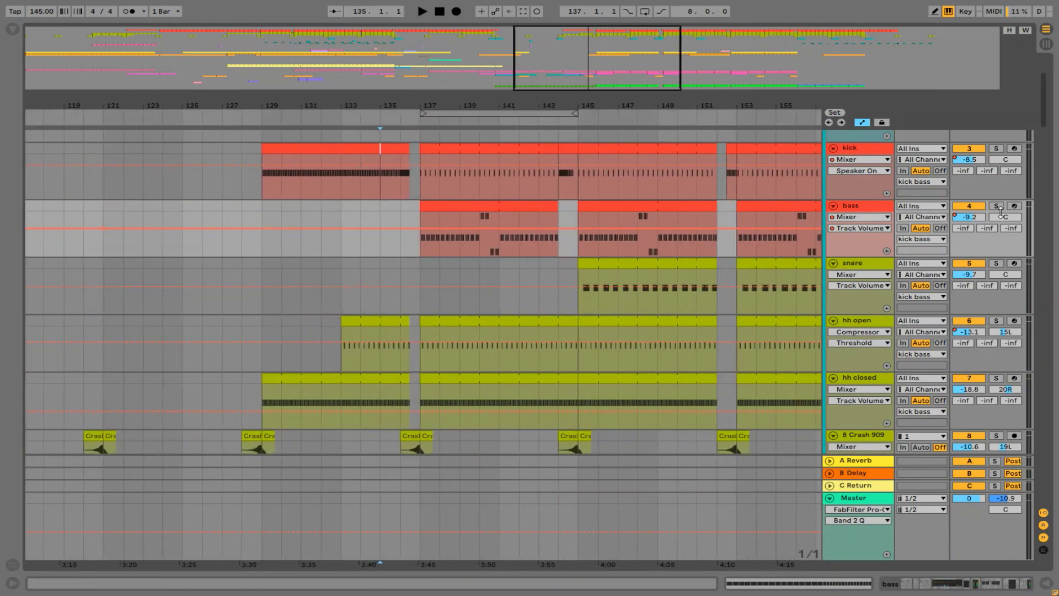
scroll(353, 248, "up", 2)
left_click(296, 204)
key("space")
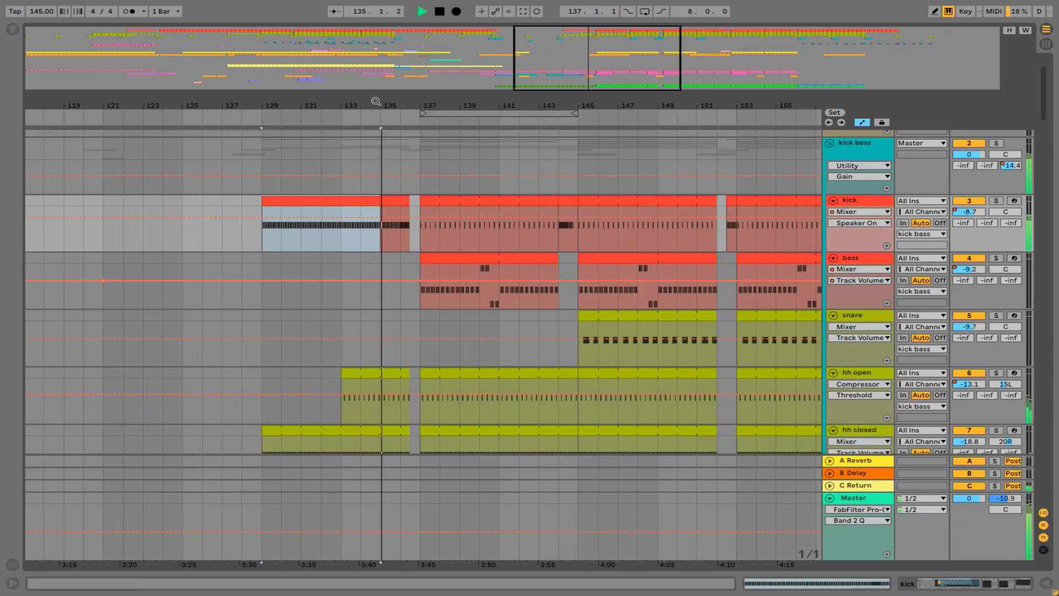
left_click_drag(376, 102, 377, 152)
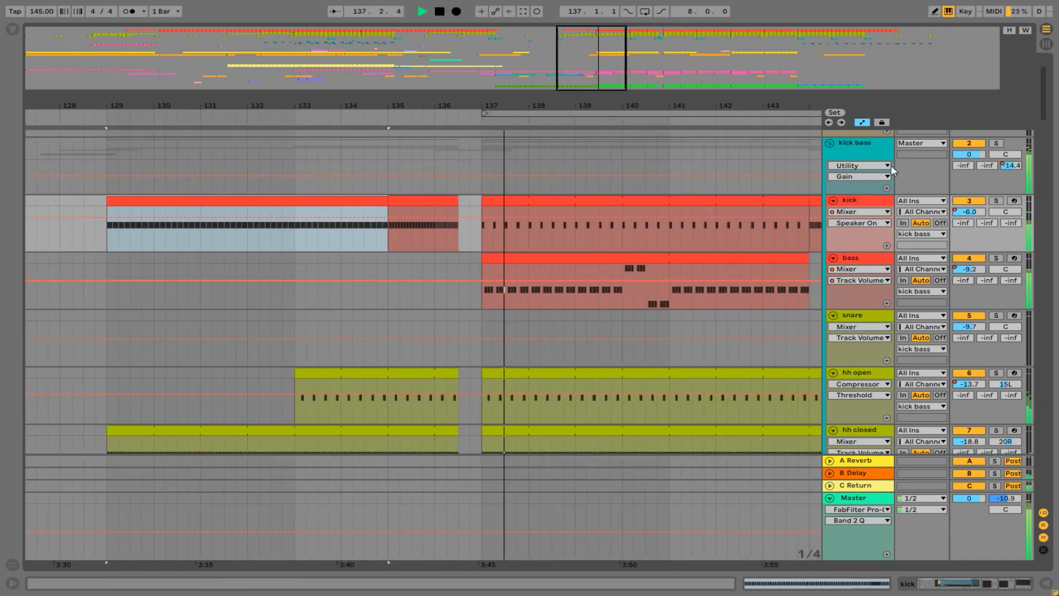
key("minus")
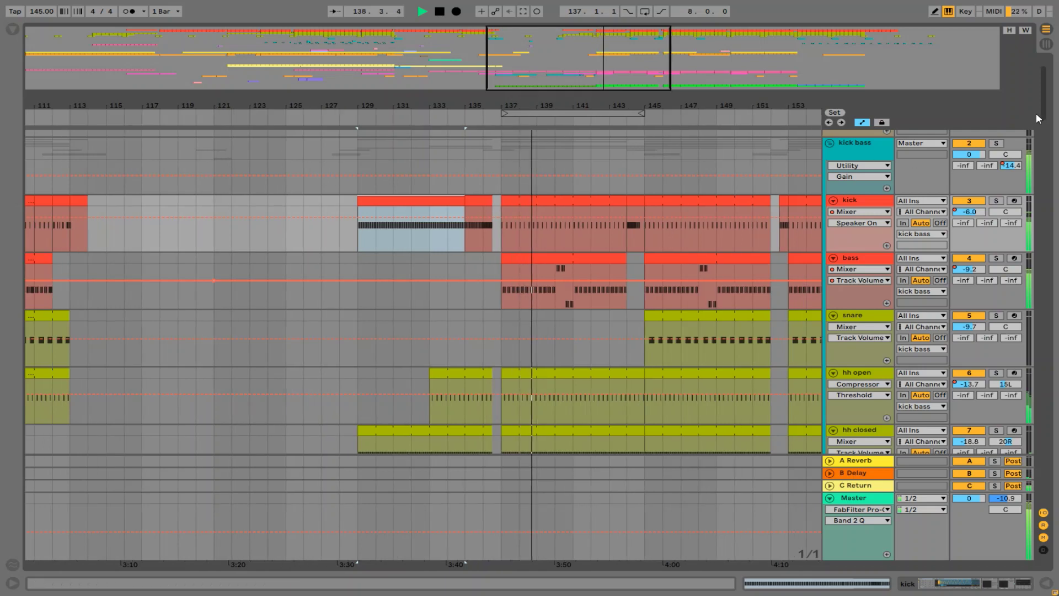
Step: Solo the kick track, play it from bar 129 and examine the notes of its build-up clip
left_click(996, 200)
key("space")
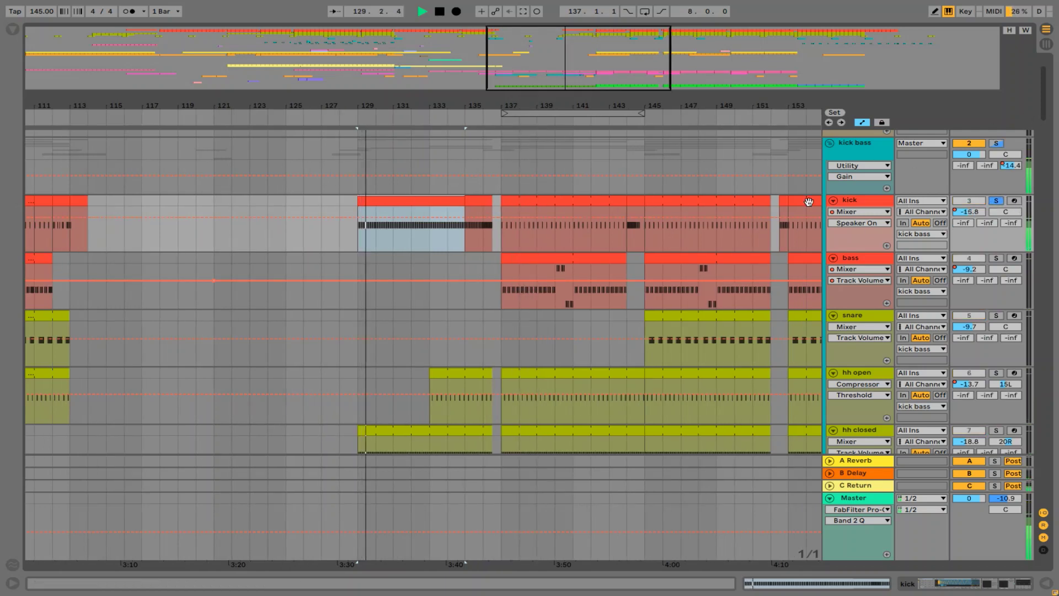
double_click(425, 201)
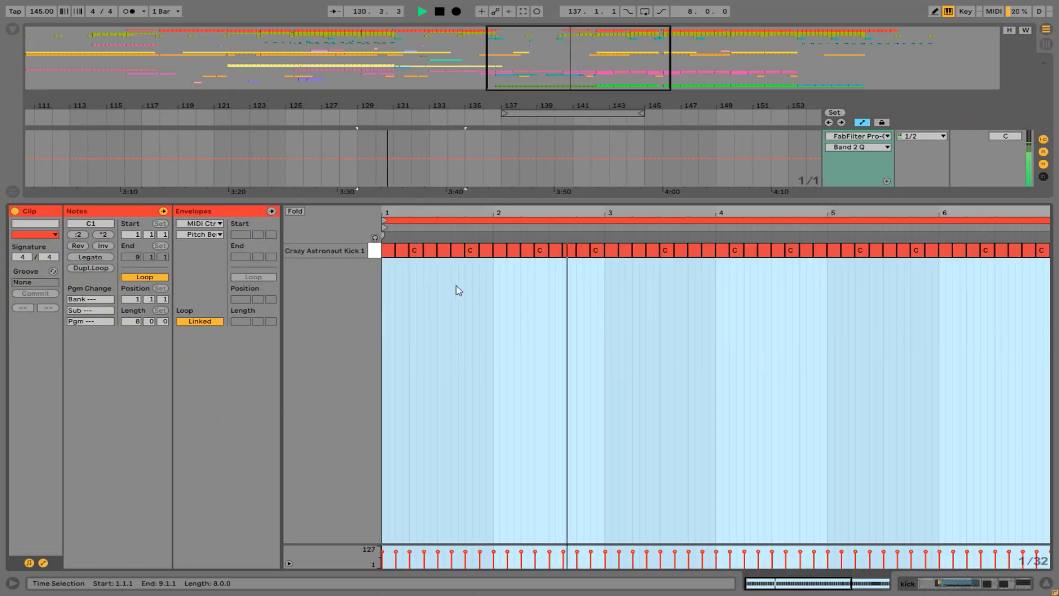
key("ctrl+alt+l")
left_click_drag(485, 178, 362, 163)
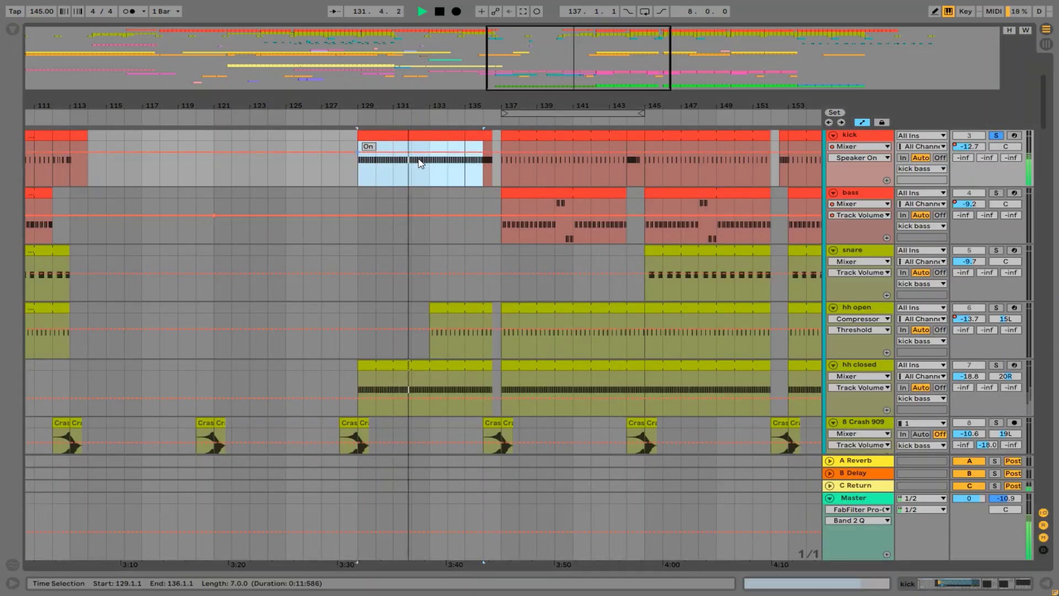
Step: Examine the kick track's device chain while the build-up between bars 129 and 137 plays
left_click(467, 157)
left_click_drag(485, 108, 508, 145)
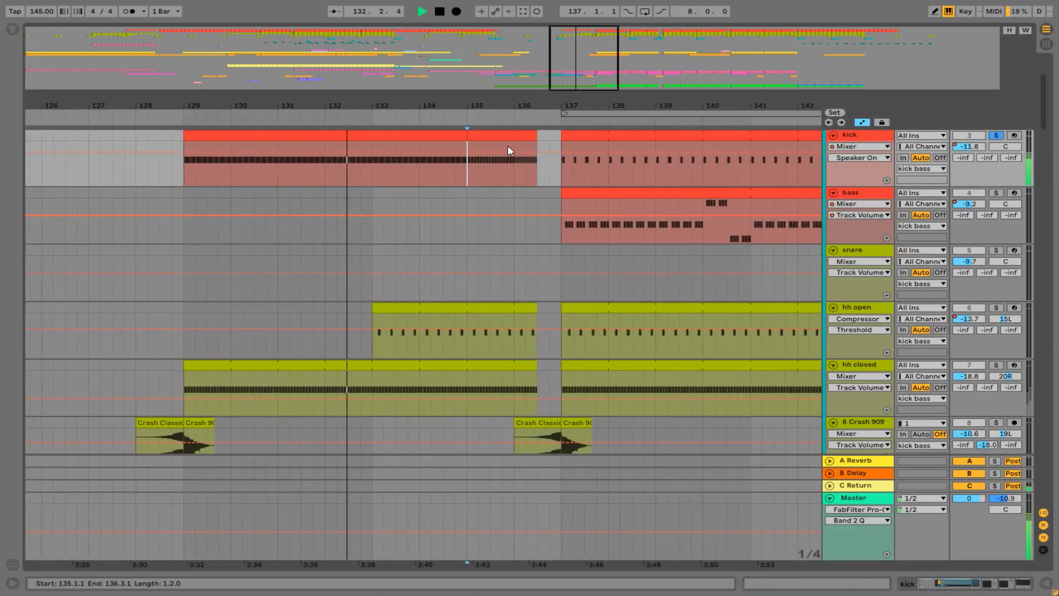
double_click(885, 135)
left_click(687, 452)
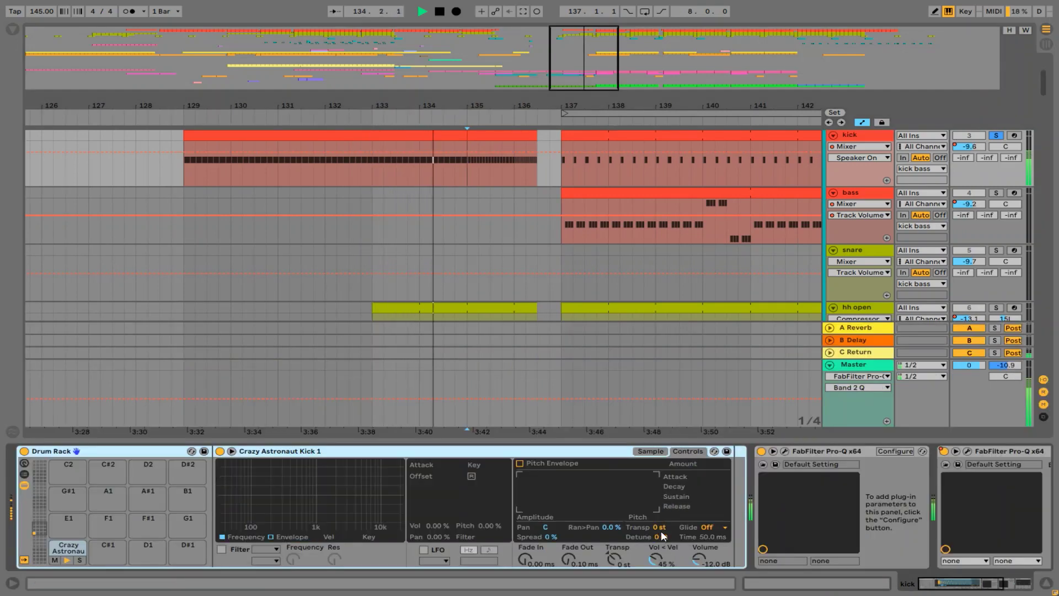
left_click(674, 421)
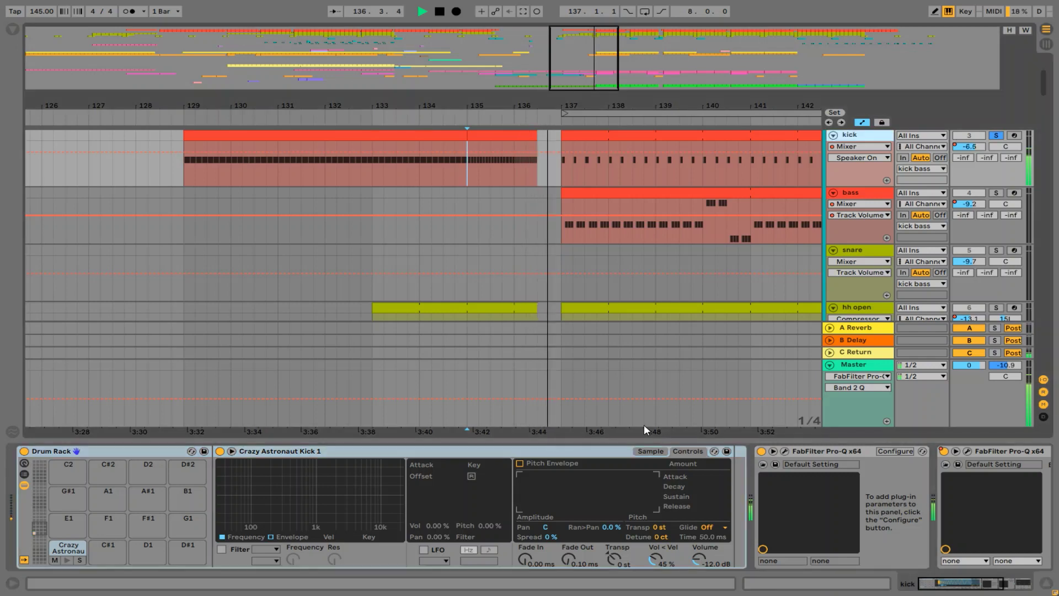
Step: Stop playback and insert an audio track directly below the kick track
key("space")
left_click(534, 134, "shift")
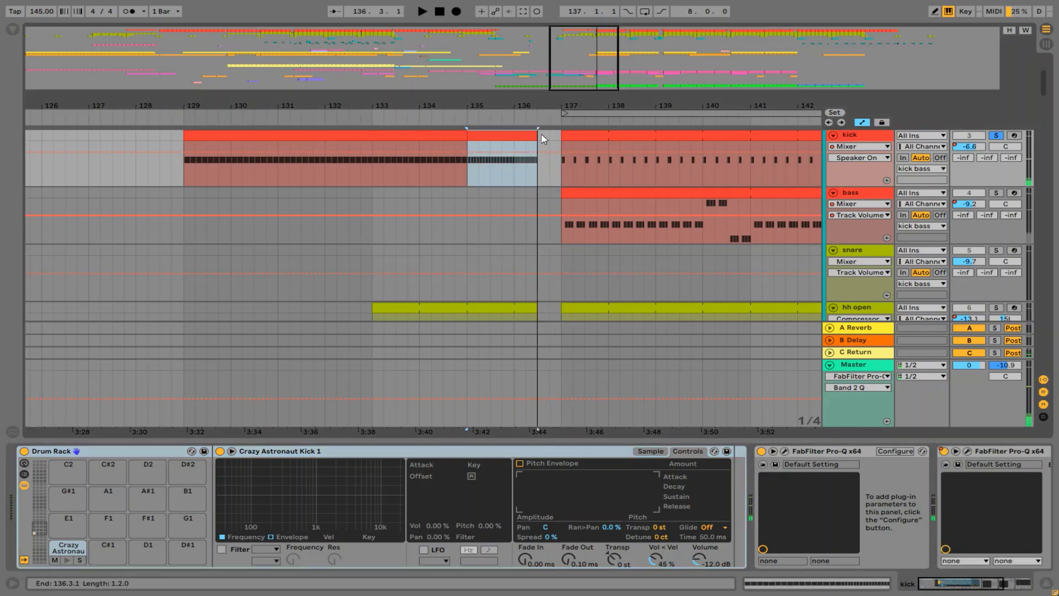
scroll(711, 186, "up", 1)
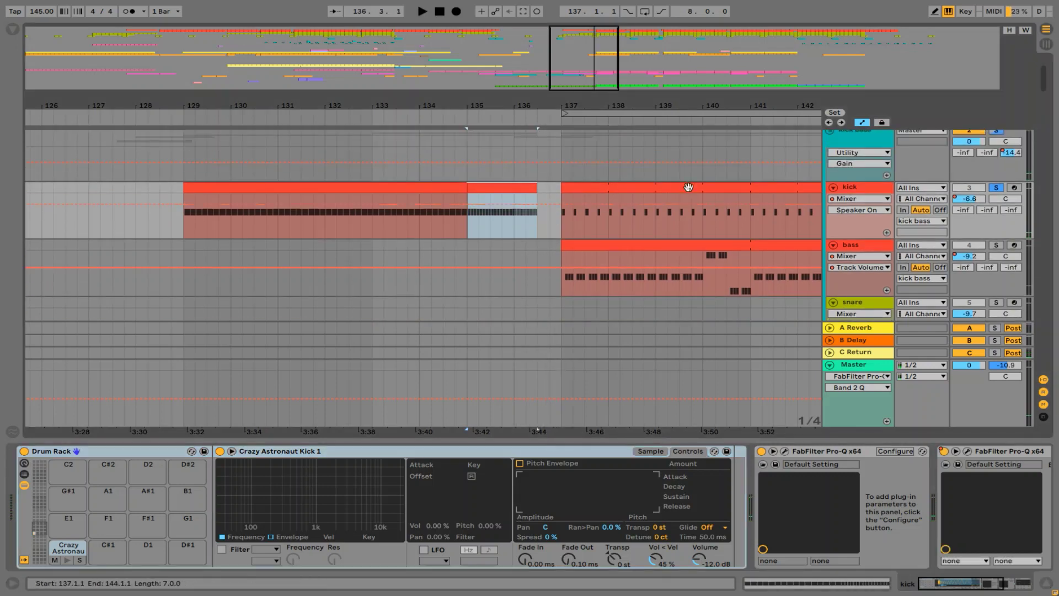
right_click(869, 191)
left_click(830, 335)
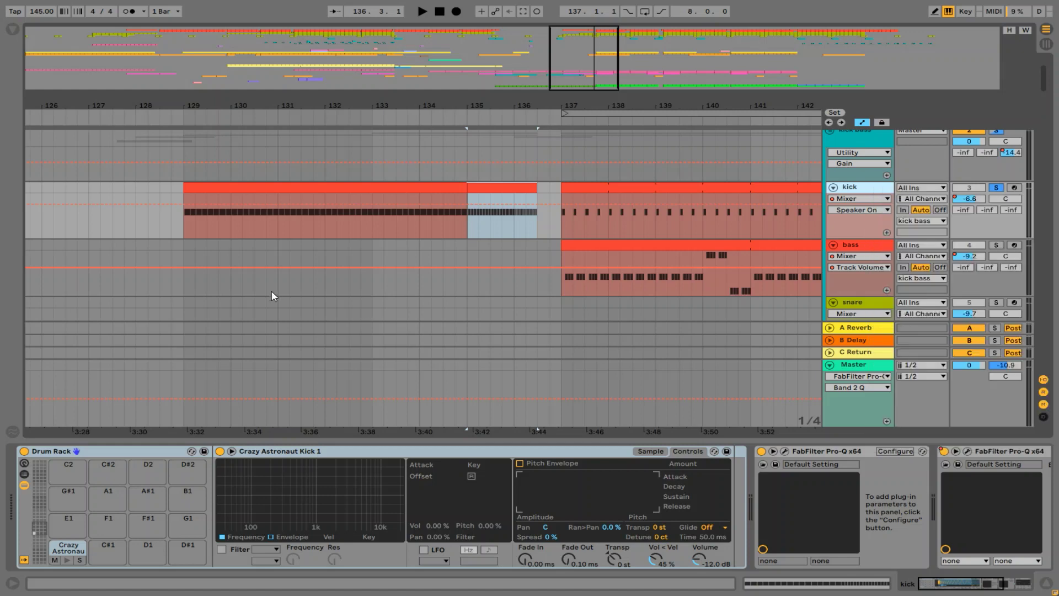
key("ctrl+t")
Step: Set the new audio track's input to kick, Post Mixer, and arm it for recording
left_click_drag(183, 226, 565, 185)
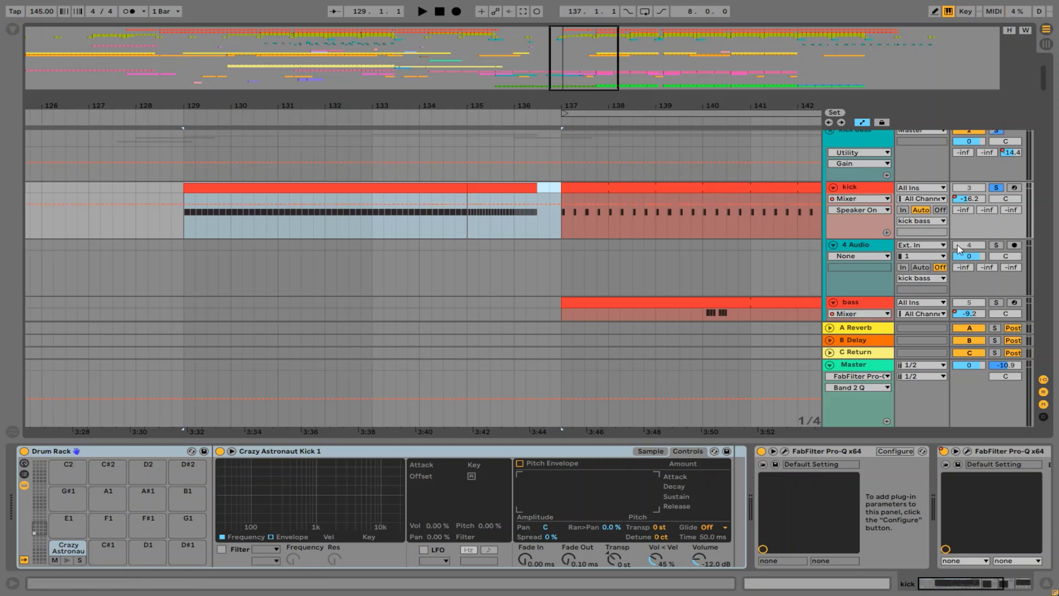
left_click(919, 247)
left_click(853, 320)
Step: Record the kick build-up onto the new audio track from bar 129 until just past the end of the roll
left_click(184, 249)
key("space")
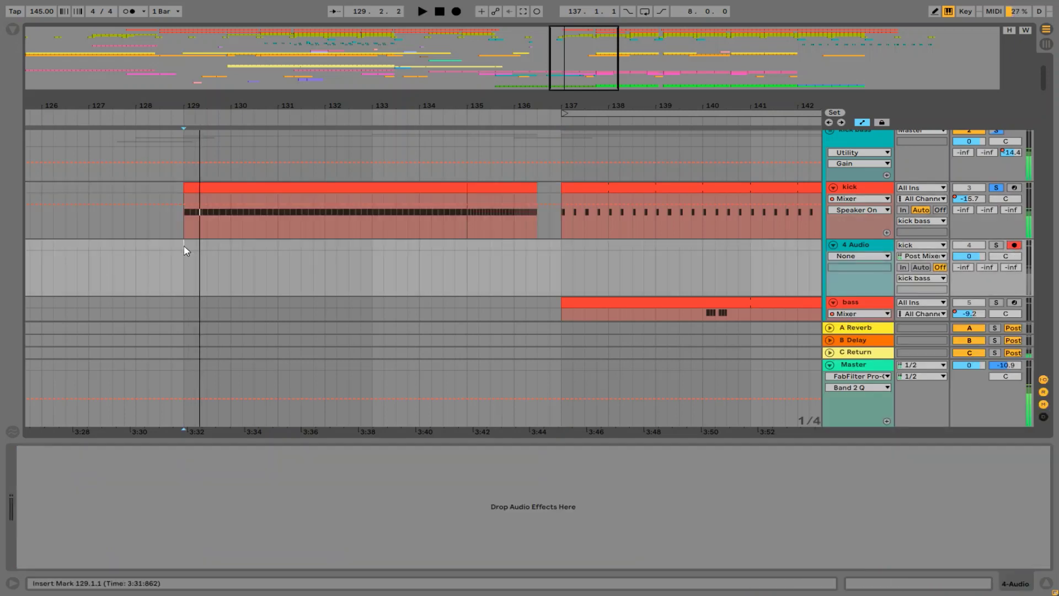
left_click(457, 11)
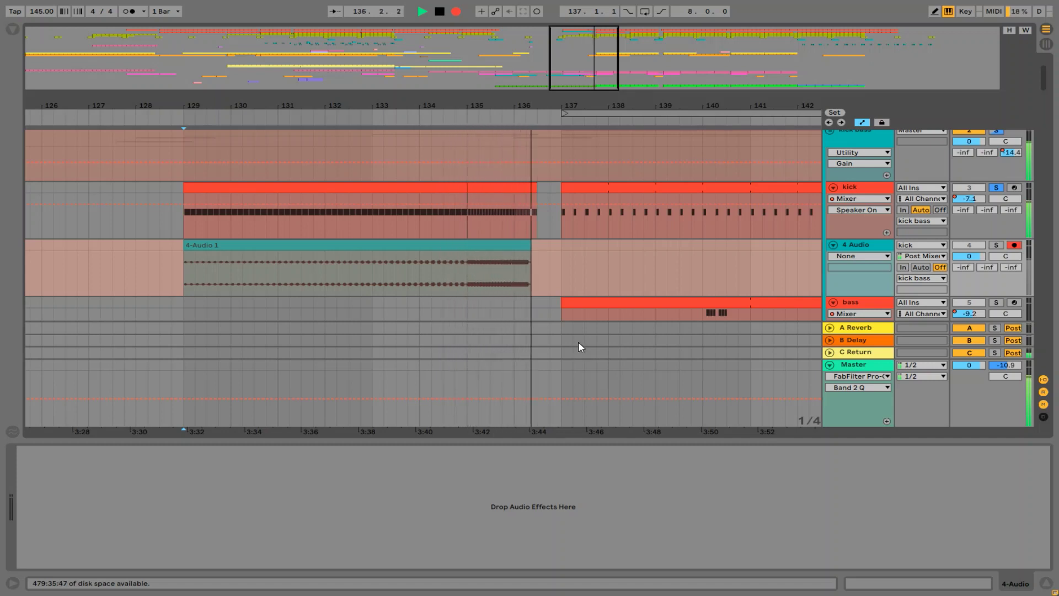
key("space")
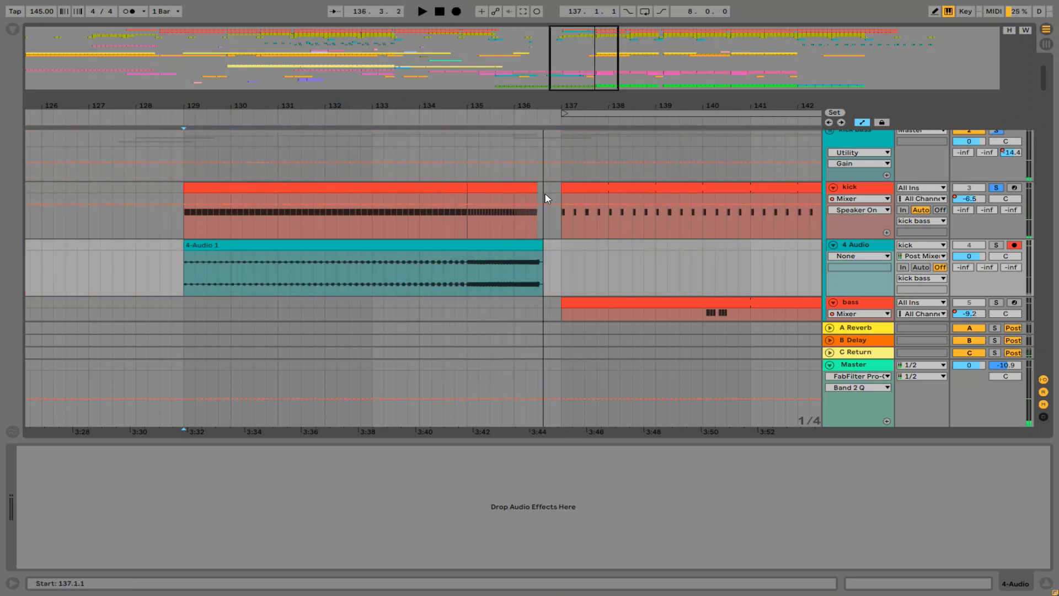
Step: Extend the kick clip at bar 135 back to bar 133 and fill its empty first two bars with notes on a 1/16 grid
left_click_drag(469, 192, 373, 192)
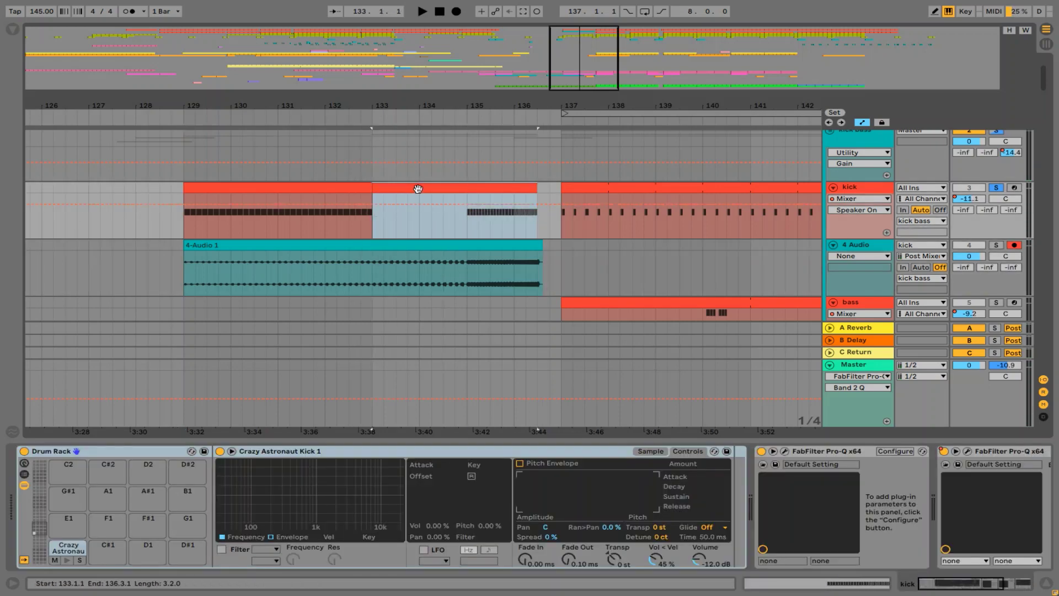
double_click(418, 189)
right_click(648, 378)
left_click(742, 362)
right_click(743, 362)
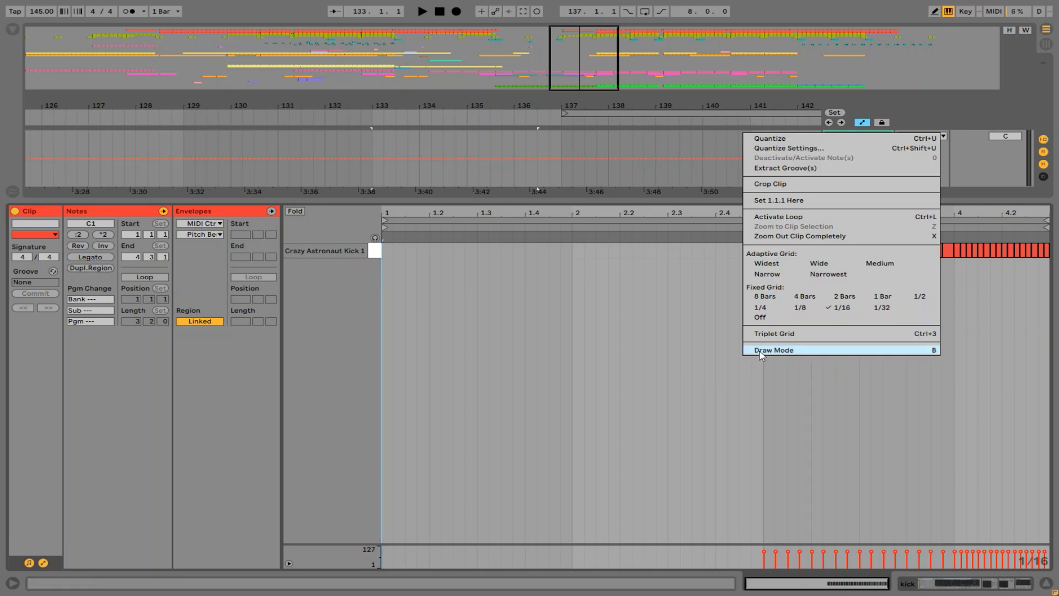
left_click(758, 356)
left_click_drag(392, 247, 754, 251)
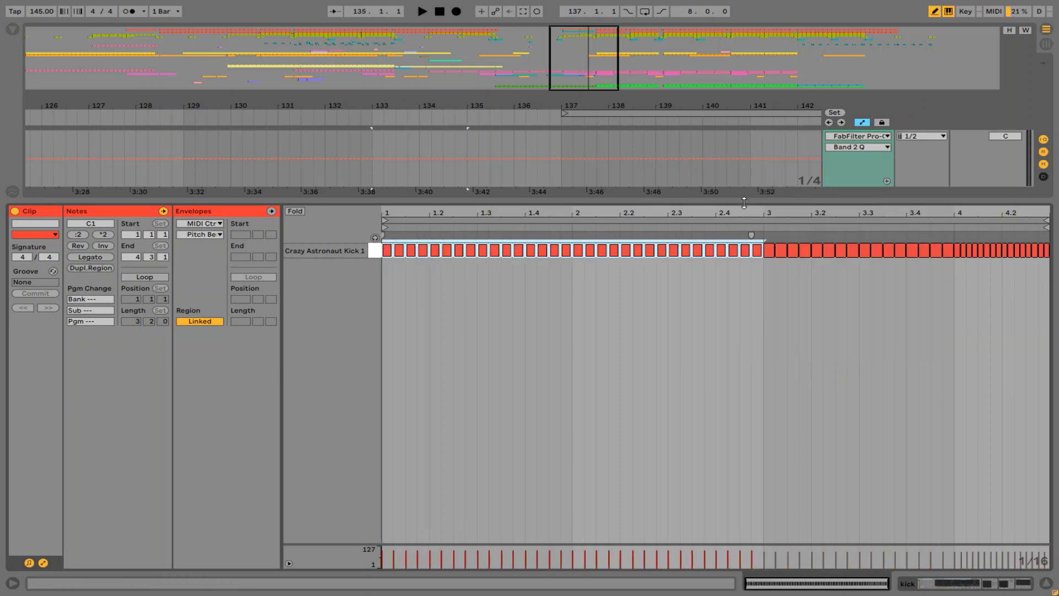
Step: Play the edited kick build-up from bars 133 and 129 and display the kick track's devices
key("space")
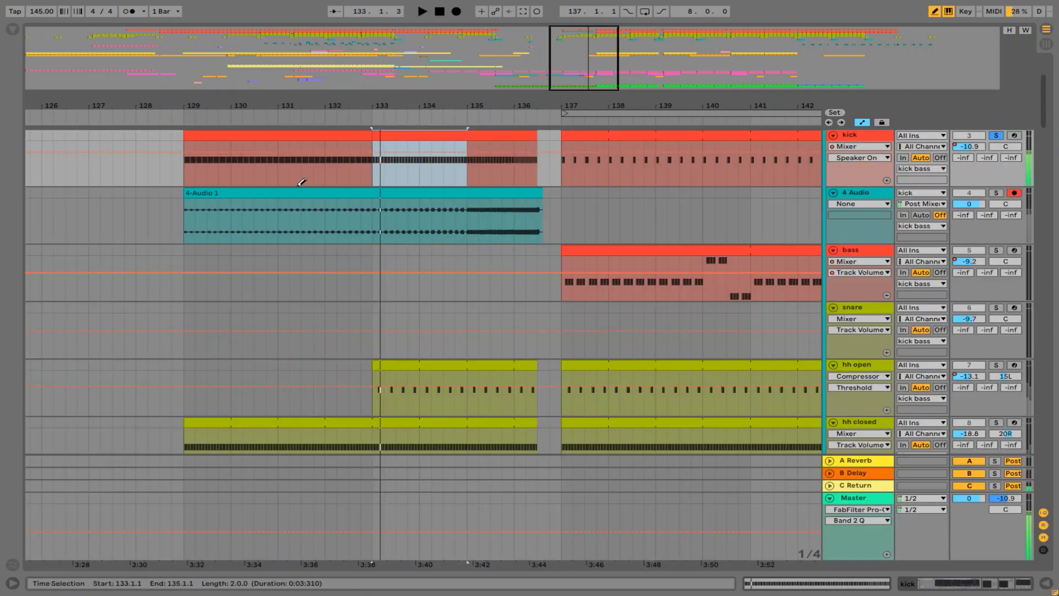
left_click(184, 124)
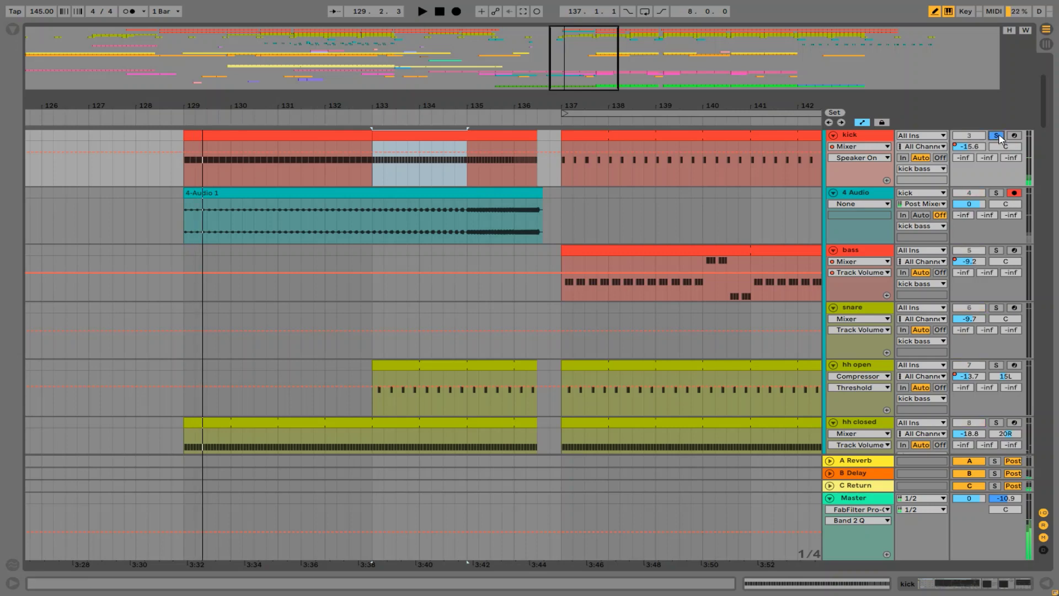
key("space")
double_click(851, 135)
key("space")
left_click(223, 135)
key("space")
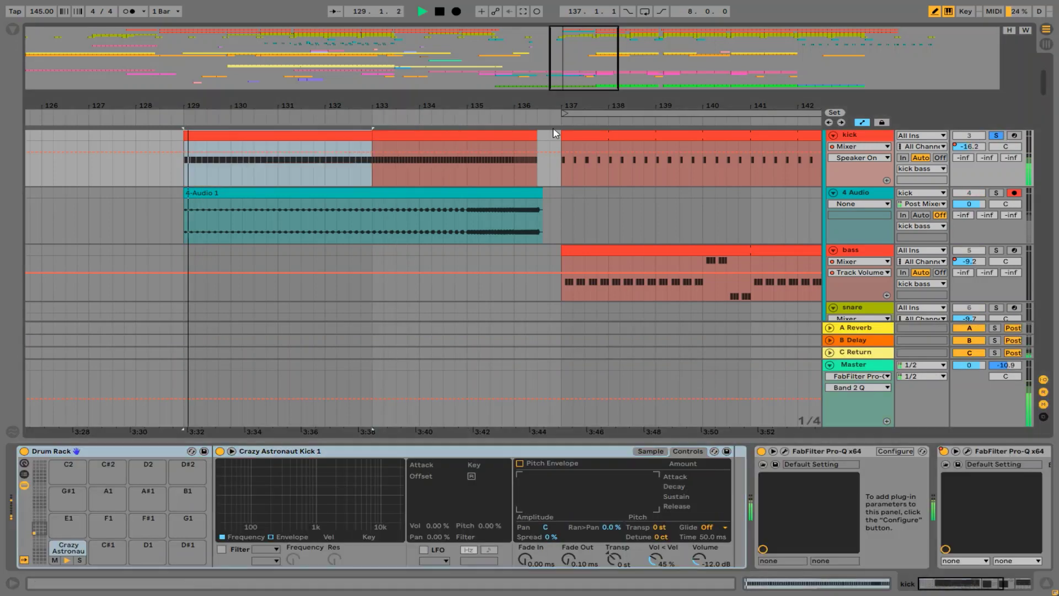
Step: Unsolo the kick track and mute the 4 Audio track during playback
left_click(996, 135)
left_click(981, 193)
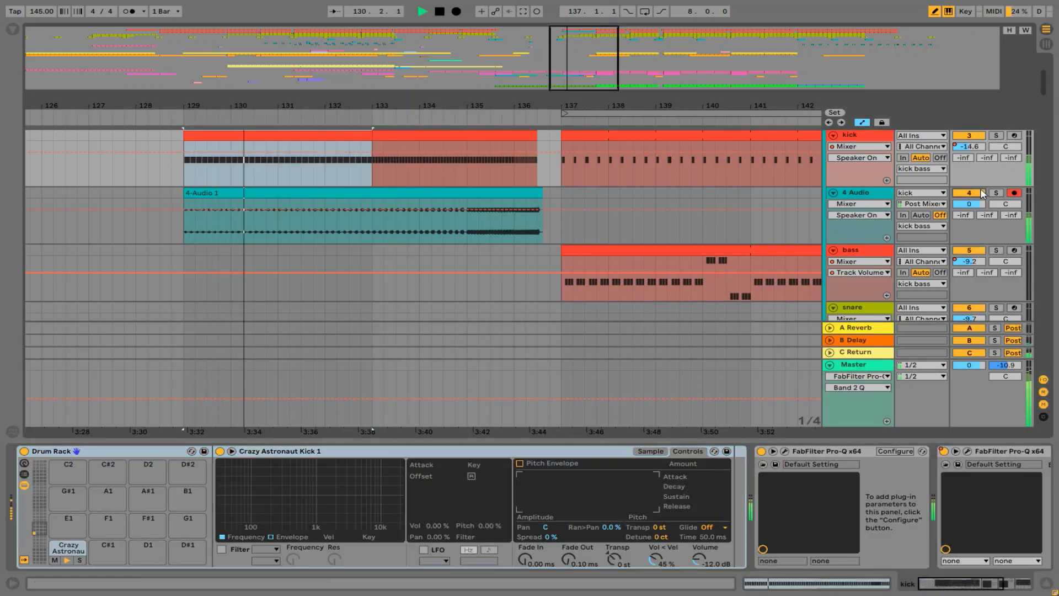
left_click(981, 192)
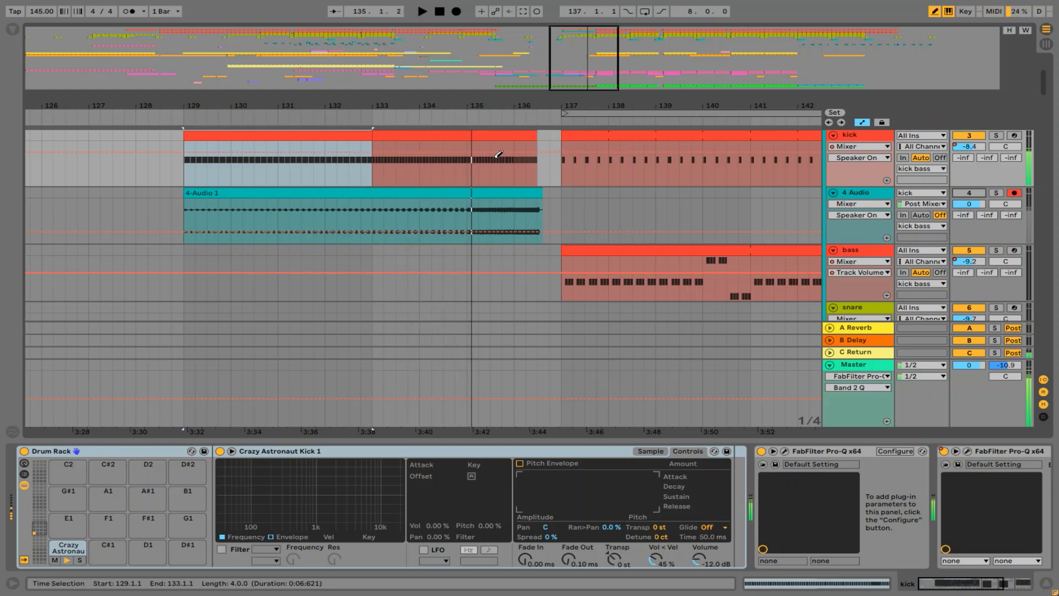
Step: Fill the first bar of the final kick clip at bar 135 with notes on a 1/32 grid
left_click_drag(467, 175, 538, 168)
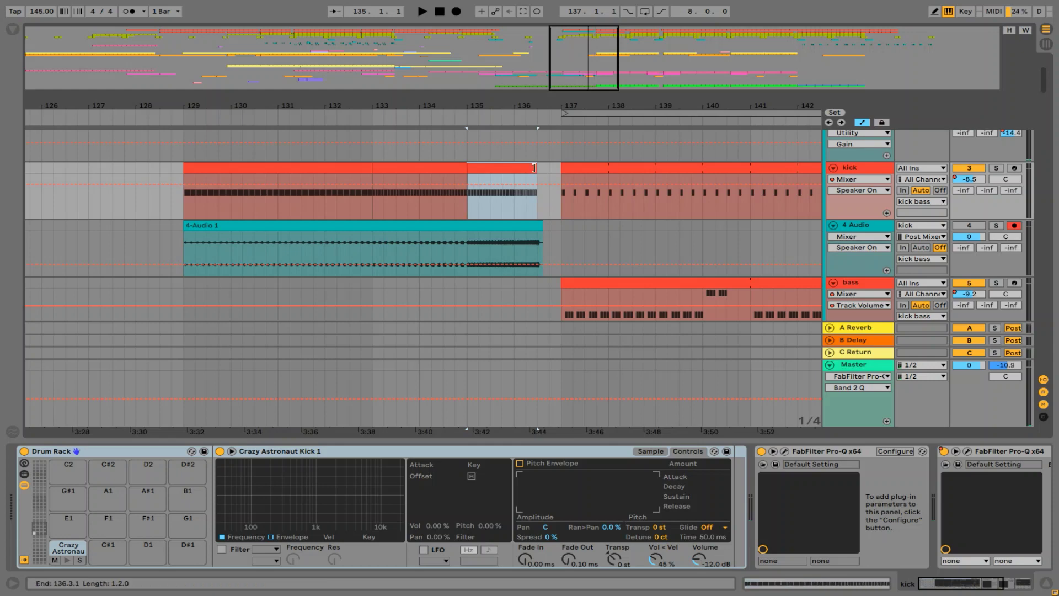
double_click(518, 167)
right_click(717, 345)
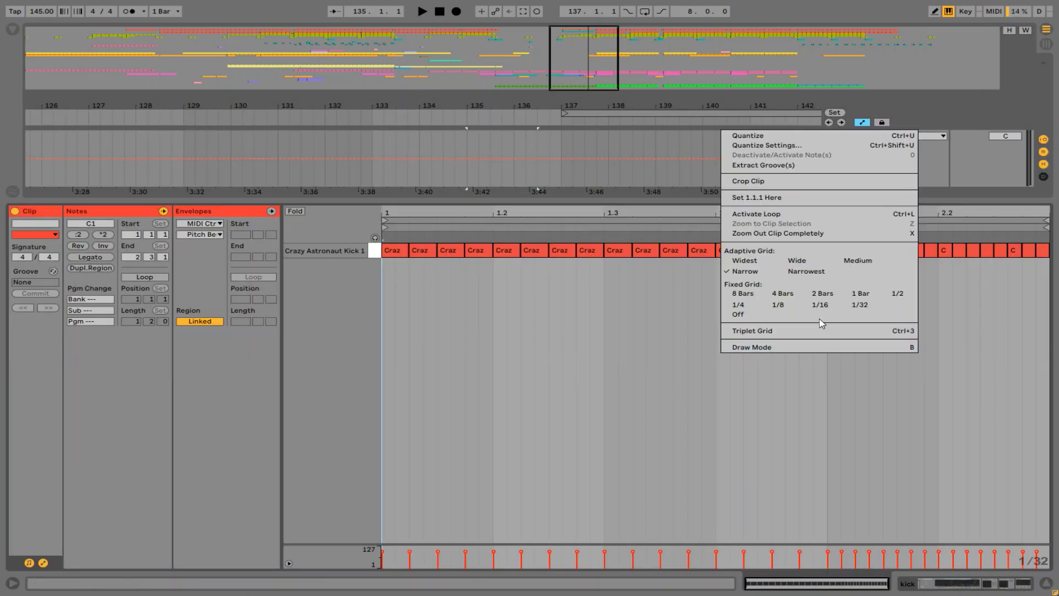
left_click(860, 304)
right_click(745, 365)
left_click(773, 357)
left_click_drag(393, 251, 823, 251)
Step: Play the denser kick roll and shorten its final clip to end at bar 136
key("space")
left_click(864, 201)
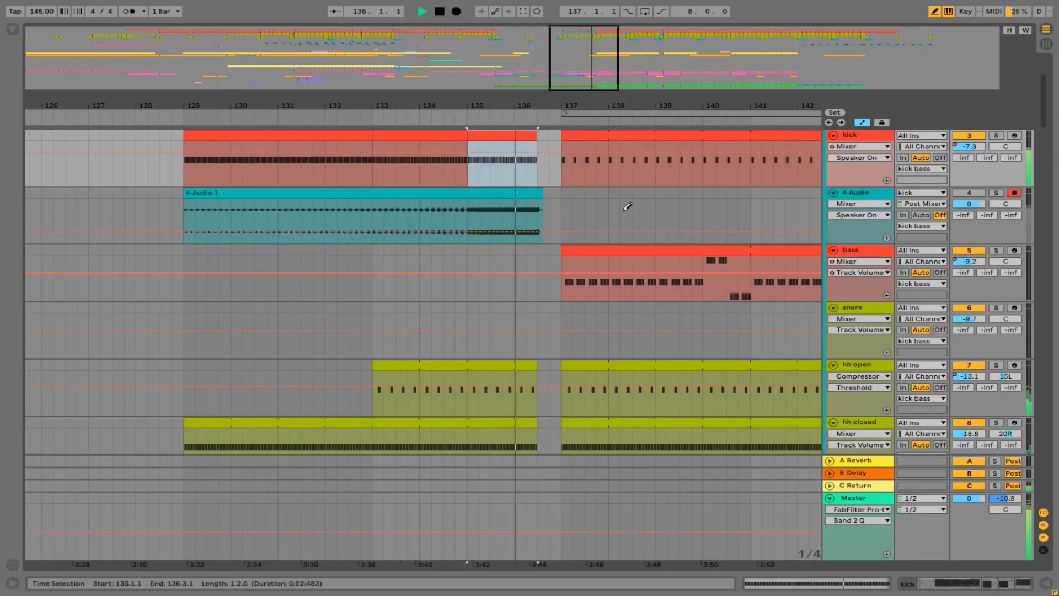
key("space")
left_click_drag(535, 136, 519, 139)
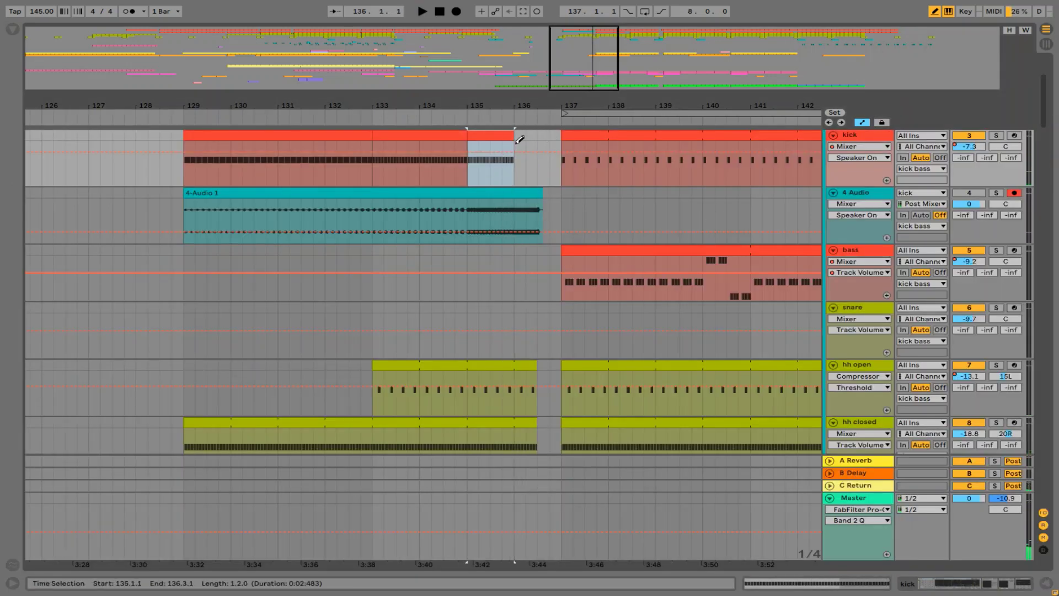
Step: Record the kick roll onto the 4 Audio track from bar 129 and delete the leftover piece of the old recording after bar 136
left_click_drag(631, 102, 628, 94)
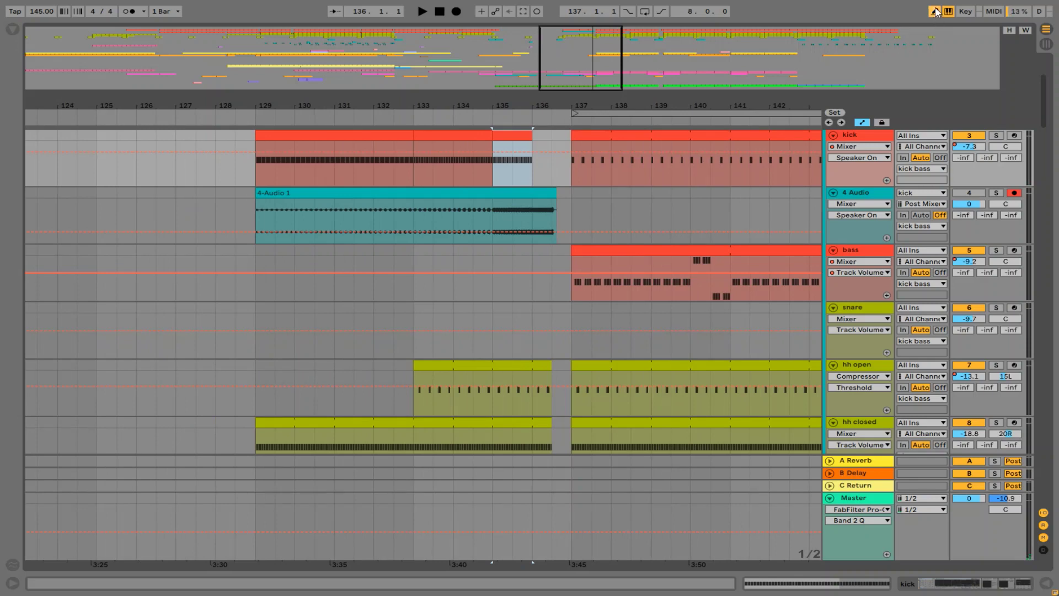
left_click(291, 210)
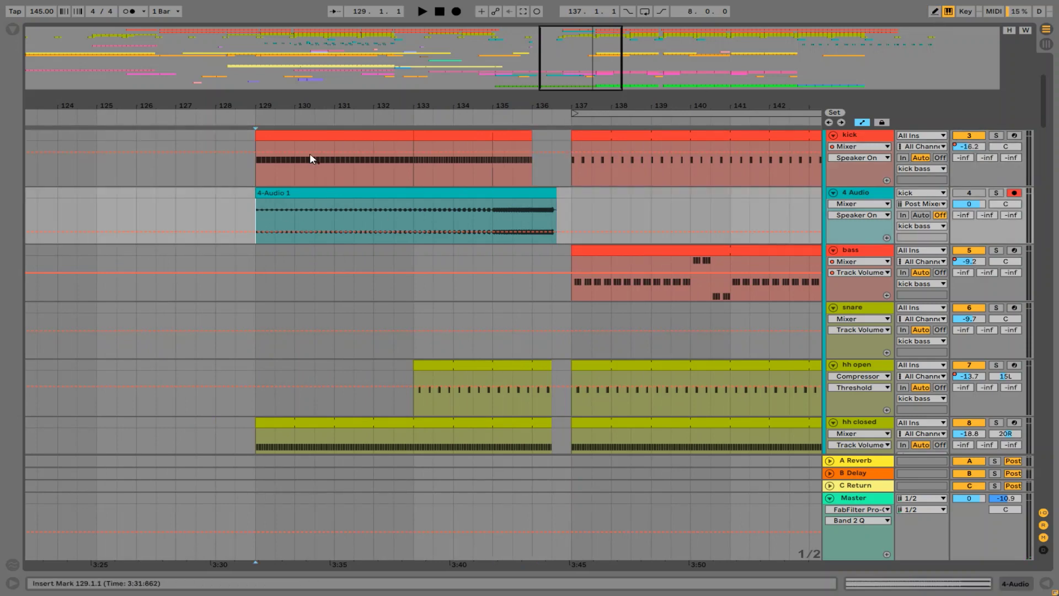
left_click(457, 11)
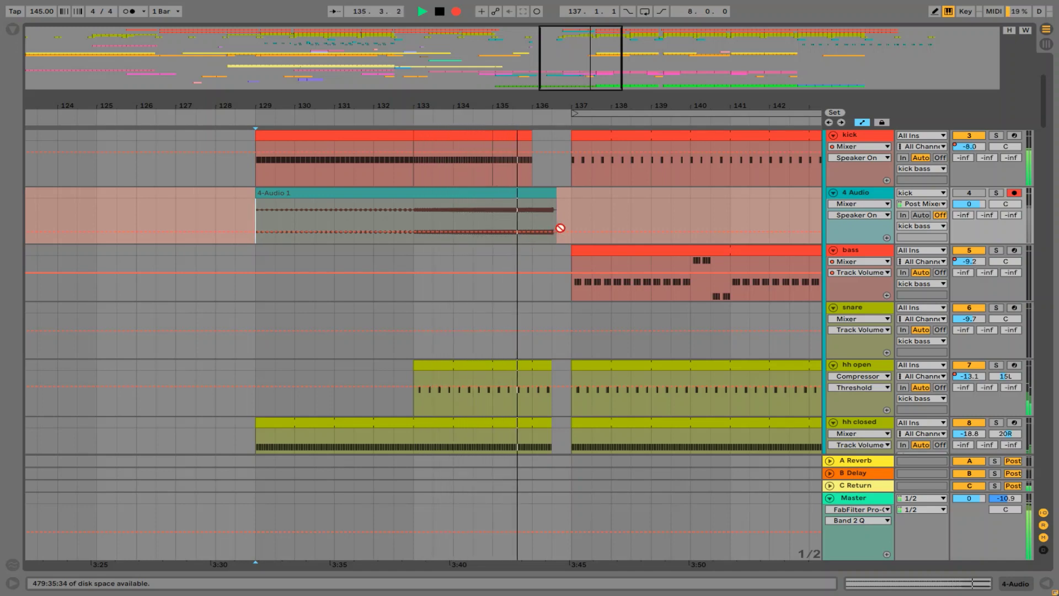
key("space")
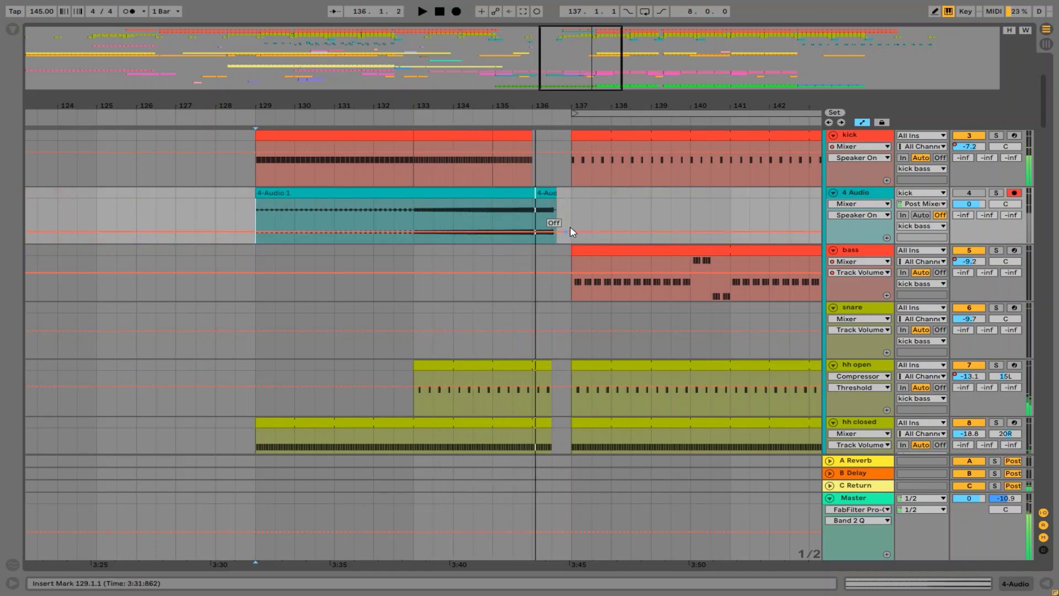
left_click(544, 193)
key("Delete")
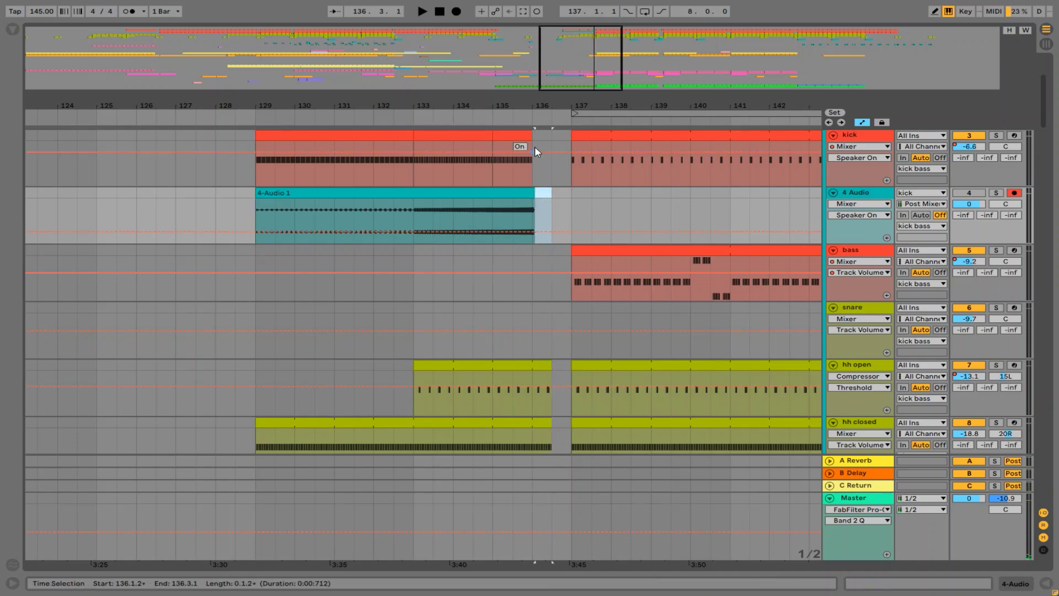
Step: Rename the 4 Audio track as squezze fx and play its recorded clip soloed from bar 129
double_click(343, 193)
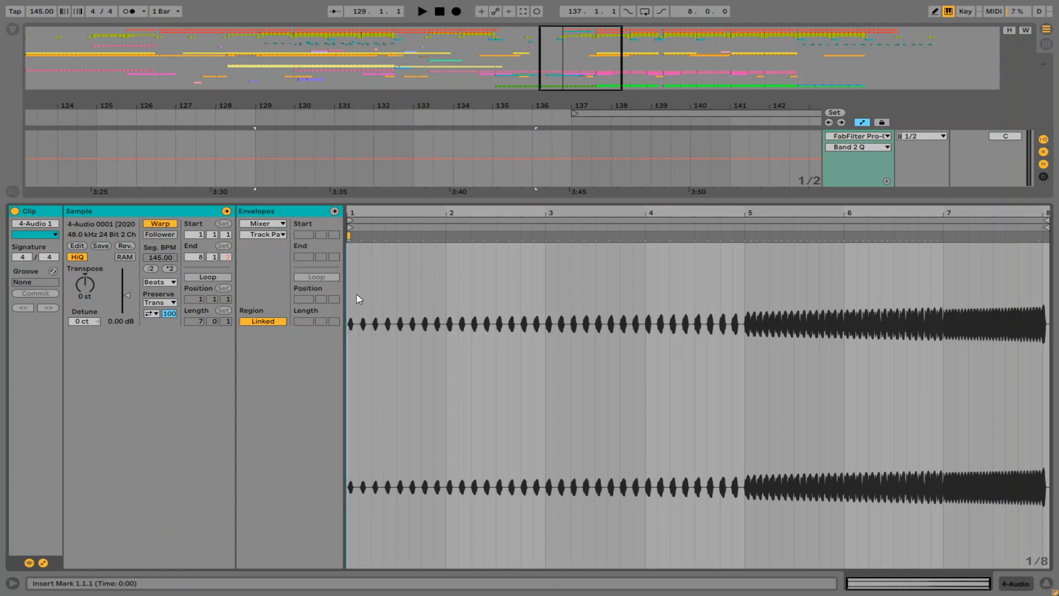
double_click(524, 202)
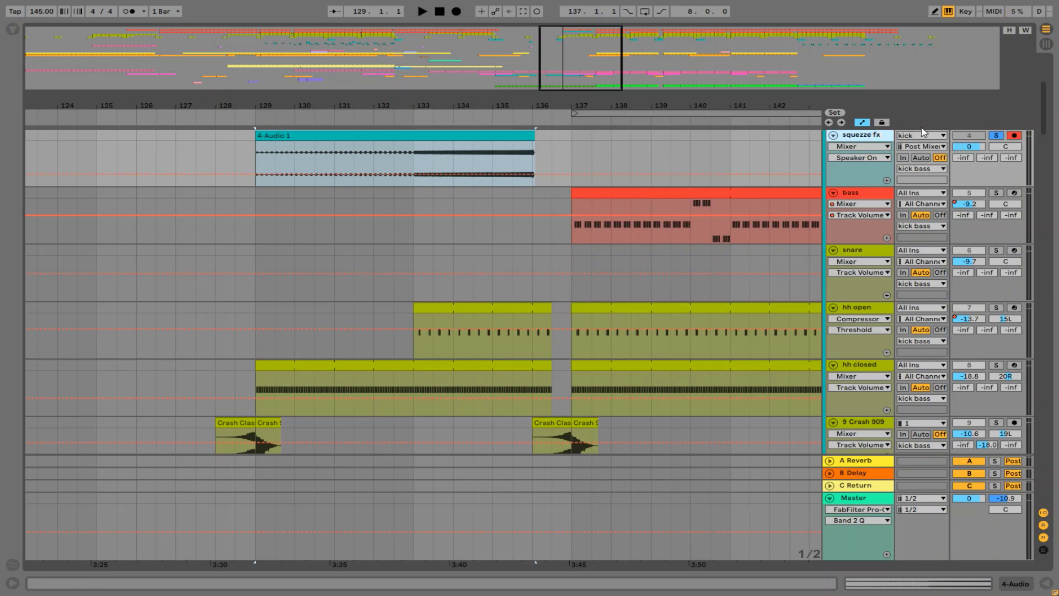
left_click(348, 135)
key("space")
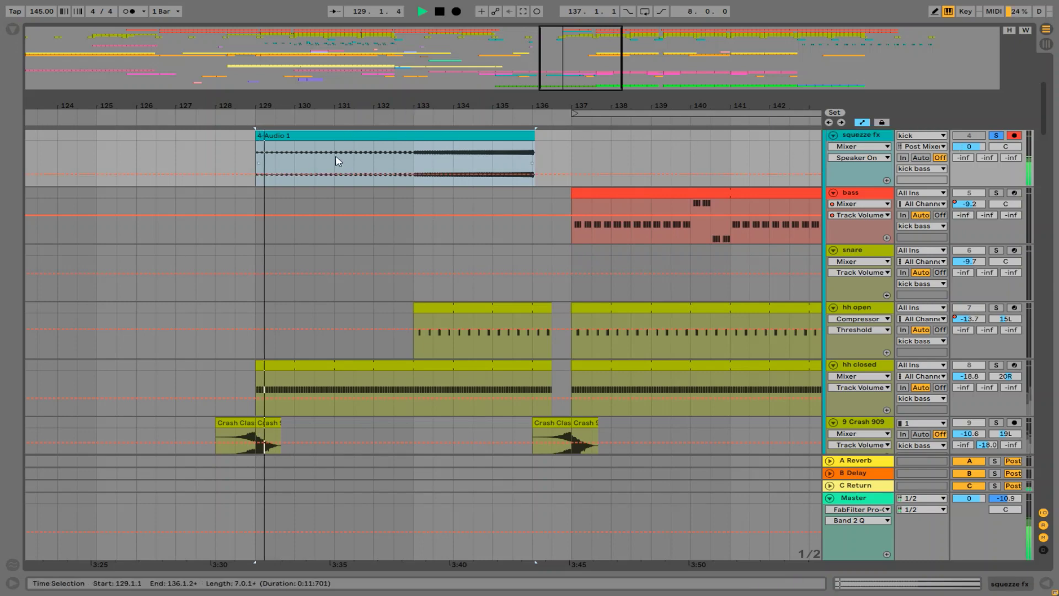
double_click(454, 135)
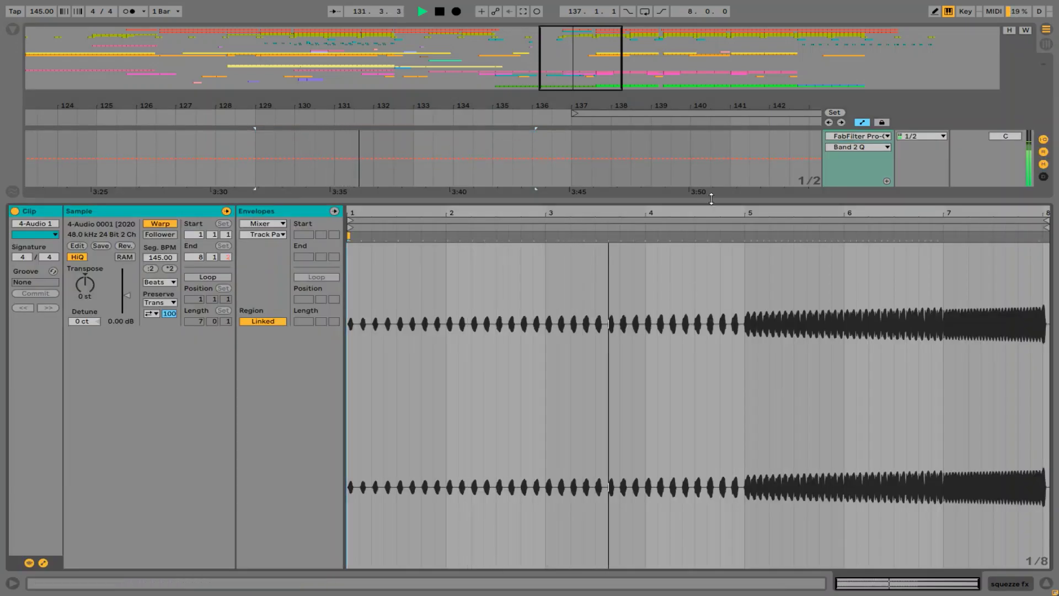
mouse_move(712, 213)
left_mouse_down()
mouse_move(503, 249)
mouse_move(258, 260)
mouse_move(712, 213)
left_mouse_up()
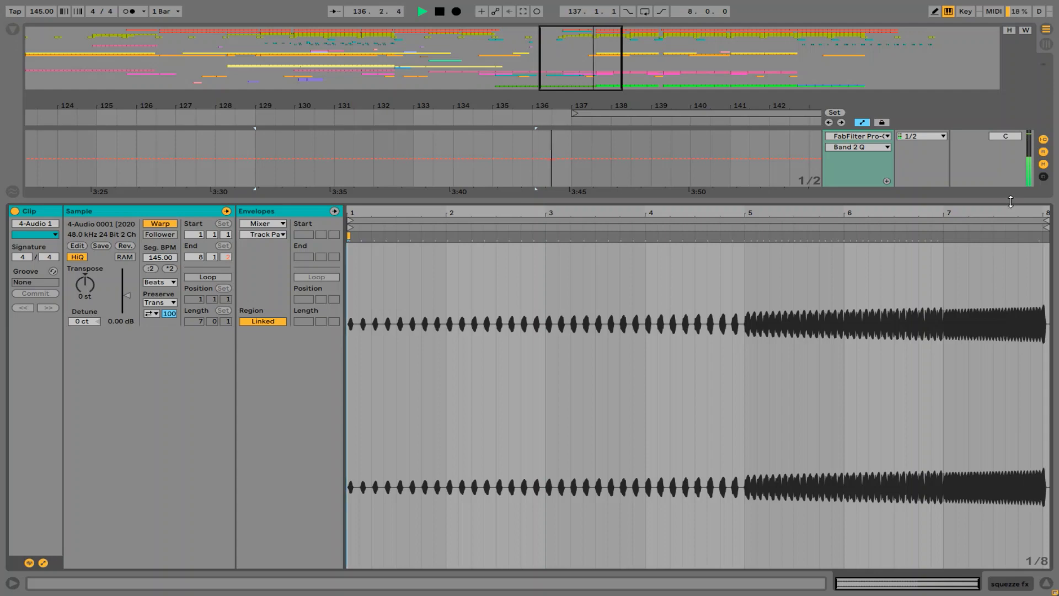
key("space")
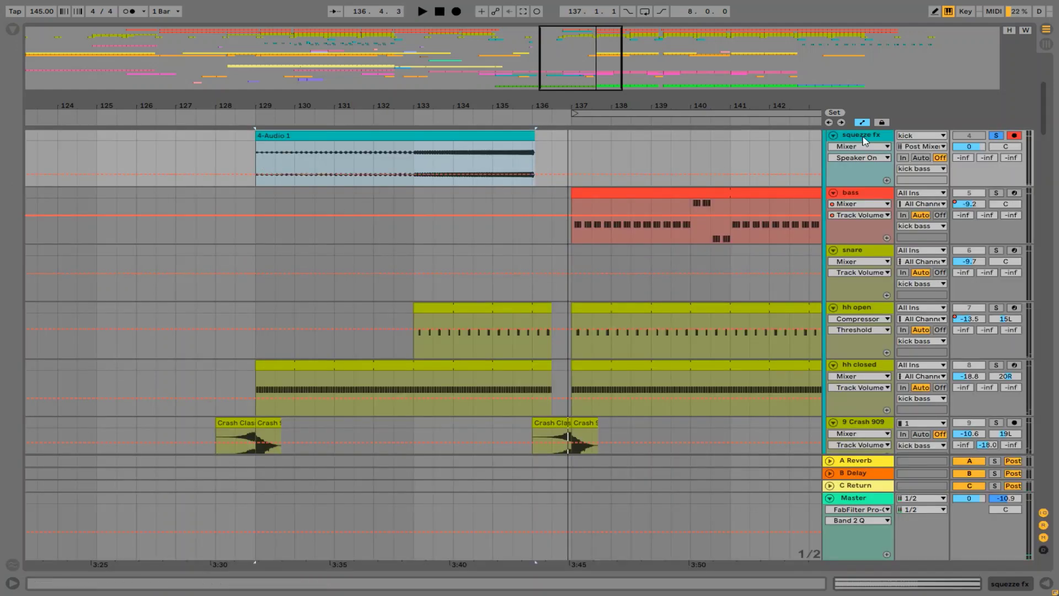
Step: Set the squezze fx clip's warp mode to Texture with a grain size of 2.00 and flux of 0.00
left_click(492, 135)
double_click(483, 135)
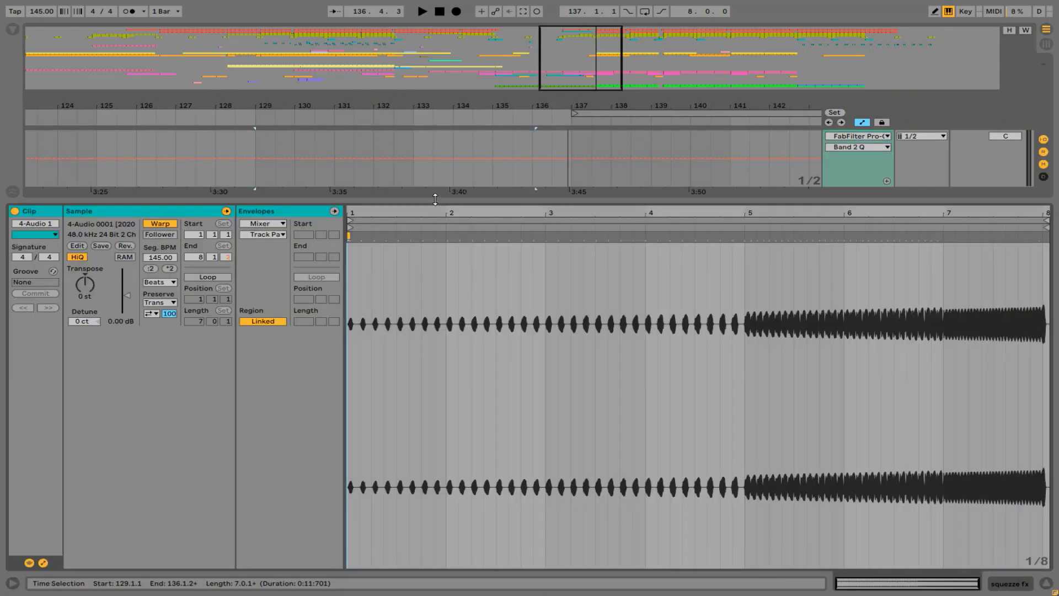
left_click(159, 282)
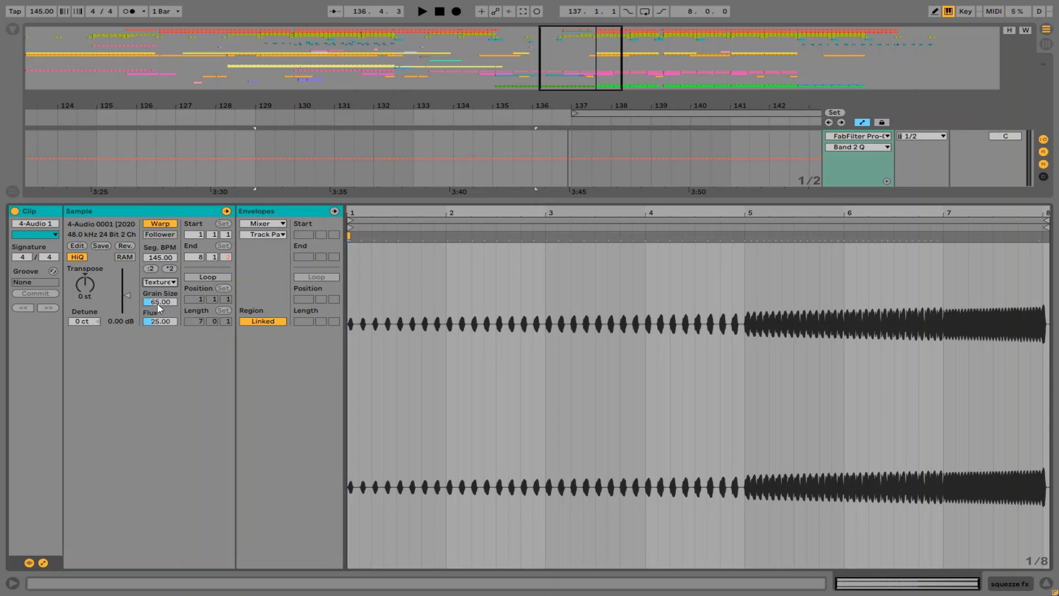
left_click_drag(158, 302, 158, 273)
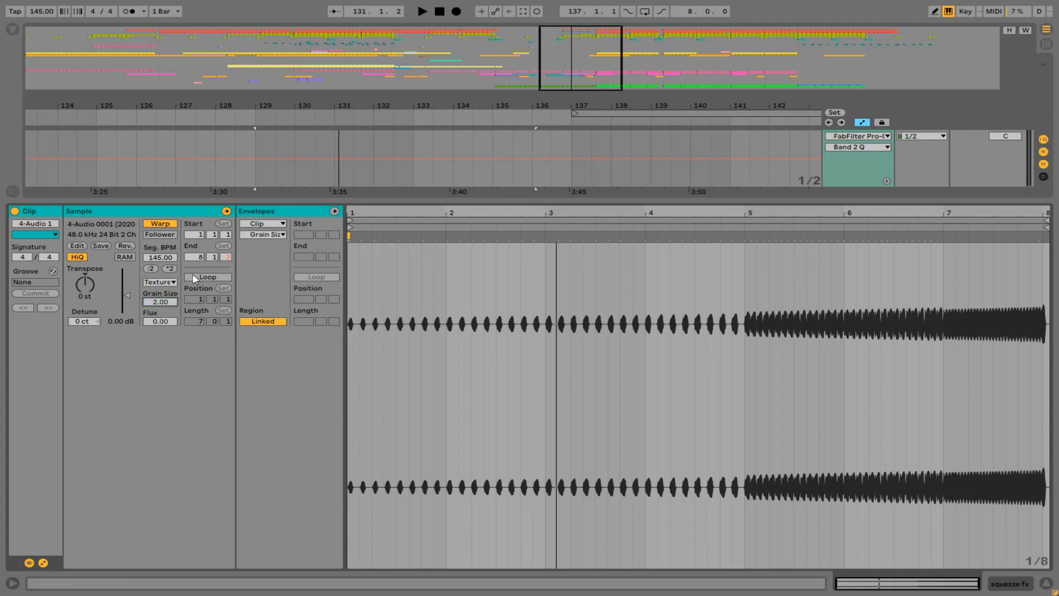
Step: Set the clip's grain size to 10.16 and browse the parameters offered for its clip envelope
left_click(266, 226)
left_click(266, 226)
left_click(269, 235)
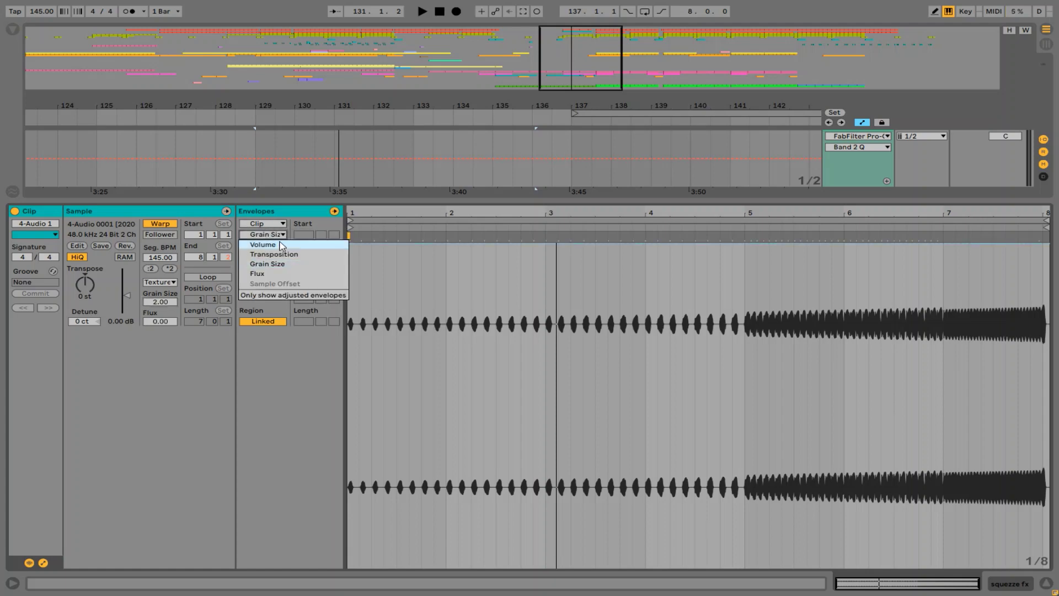
left_click(414, 282)
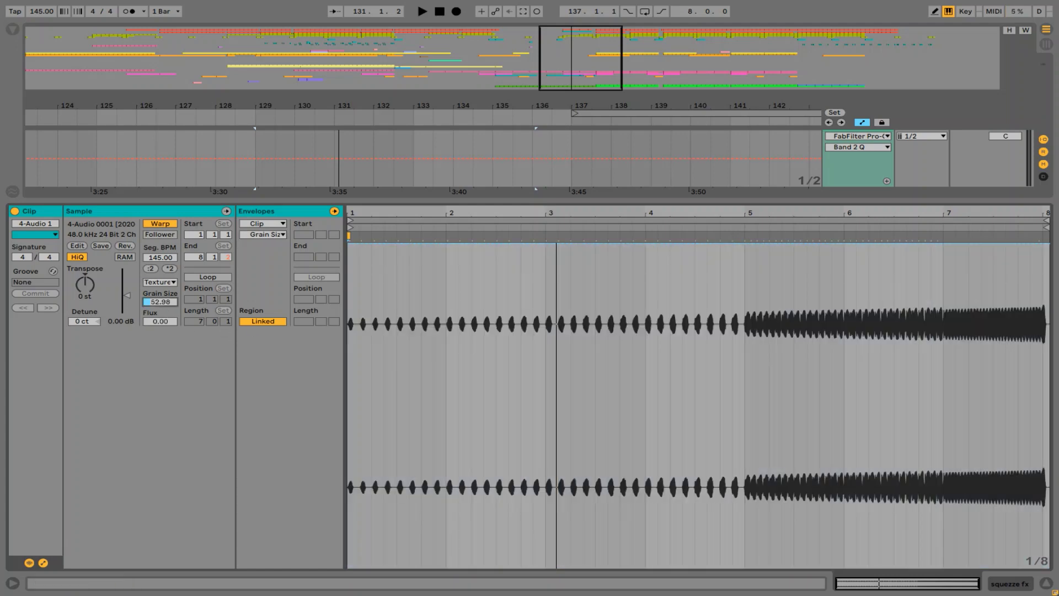
left_click(262, 235)
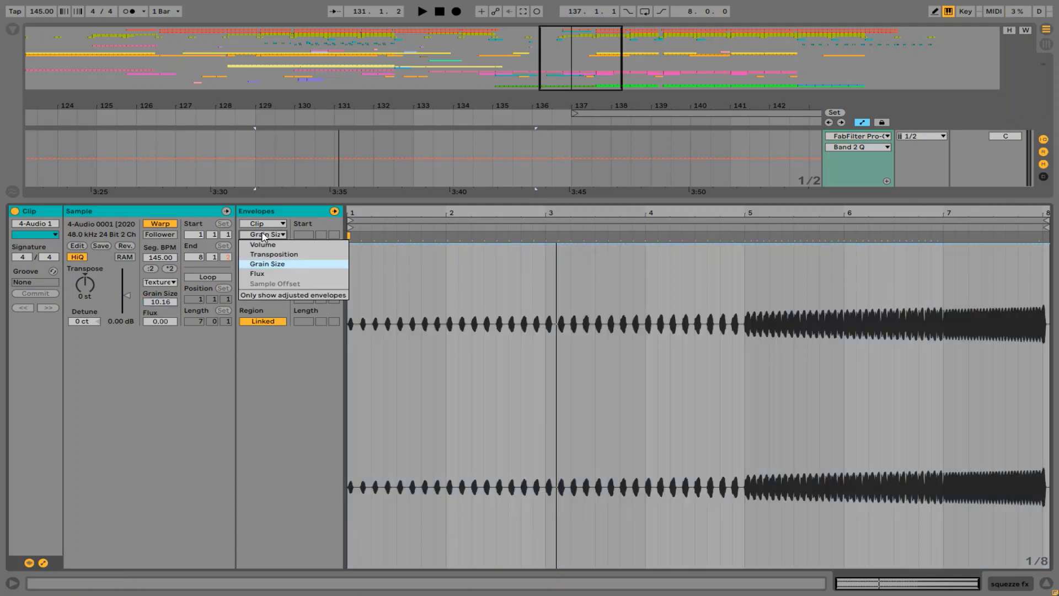
left_click(264, 234)
left_click(268, 235)
left_click(308, 234)
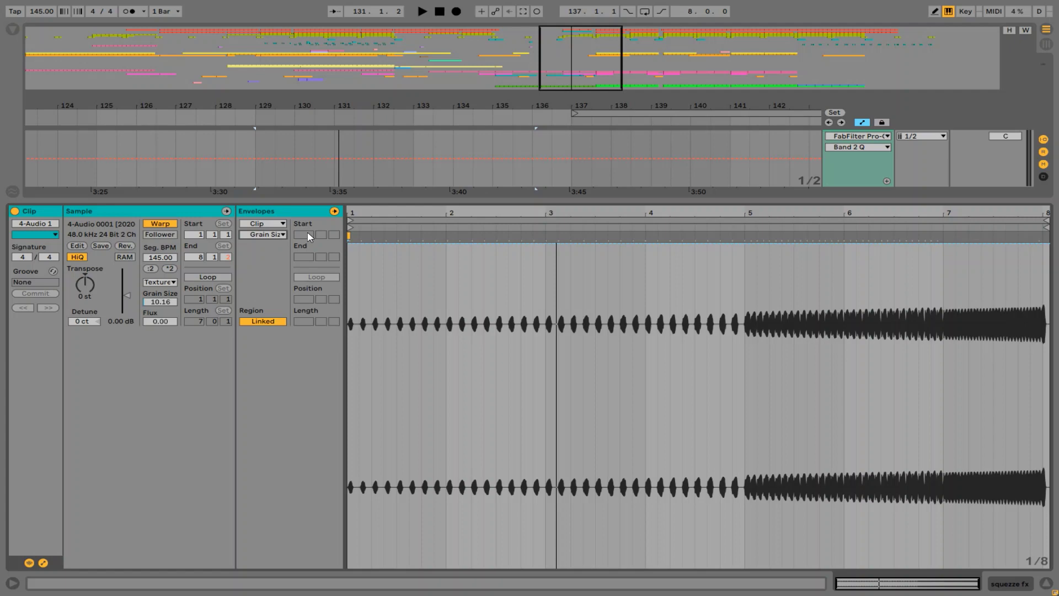
left_click(382, 201)
left_click(884, 146)
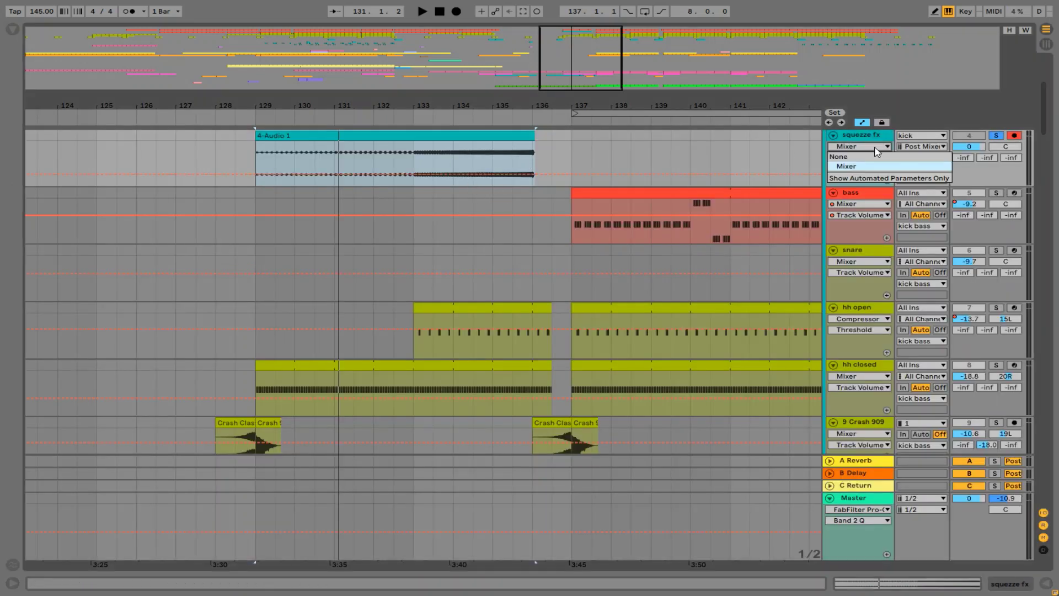
left_click(848, 174)
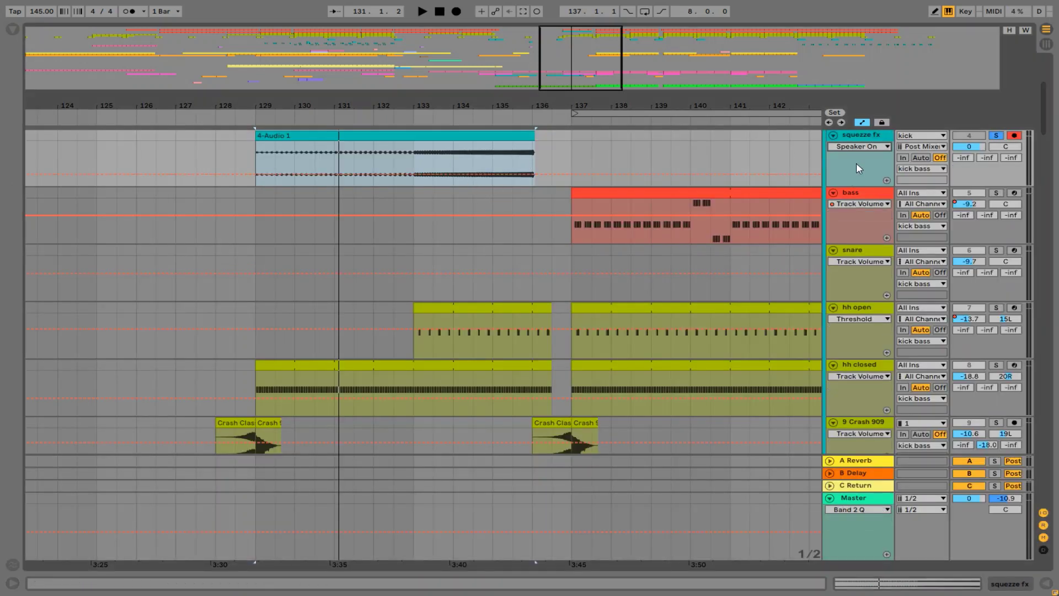
left_click(858, 147)
left_click(856, 156)
left_click(856, 147)
left_click(855, 166)
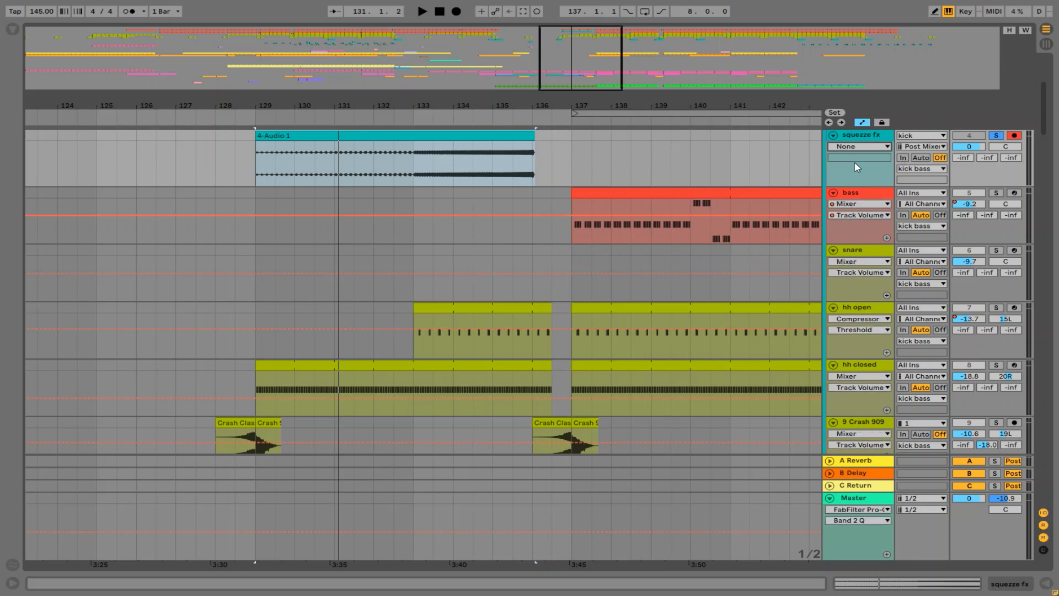
left_click(856, 148)
left_click(856, 166)
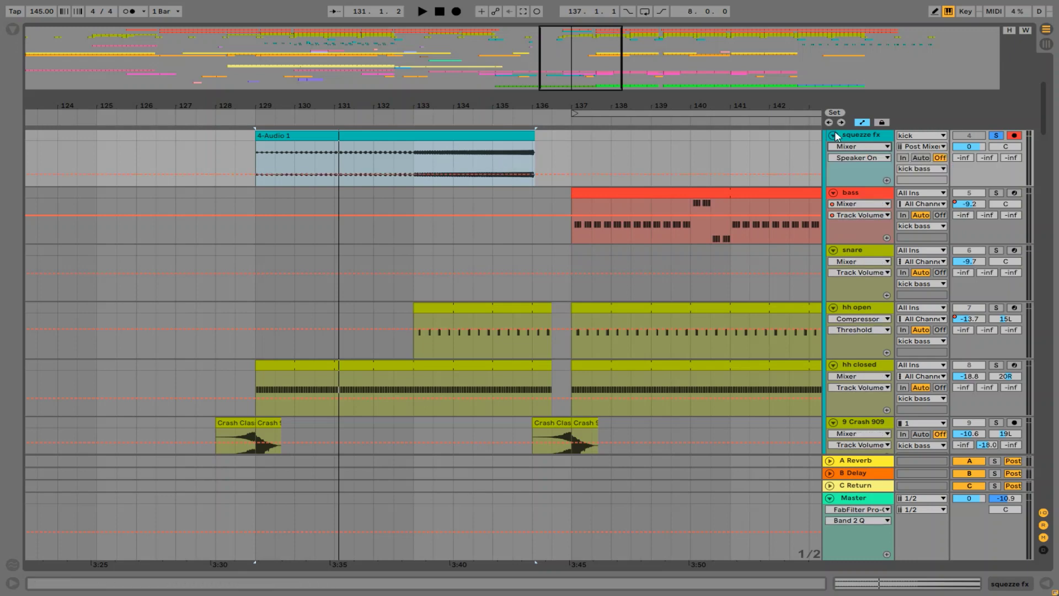
Step: Set the clip's grain size to 138.62 and draw a Flux envelope falling from bar 5 to the minimum at the clip's end
key("shift+Tab")
double_click(480, 133)
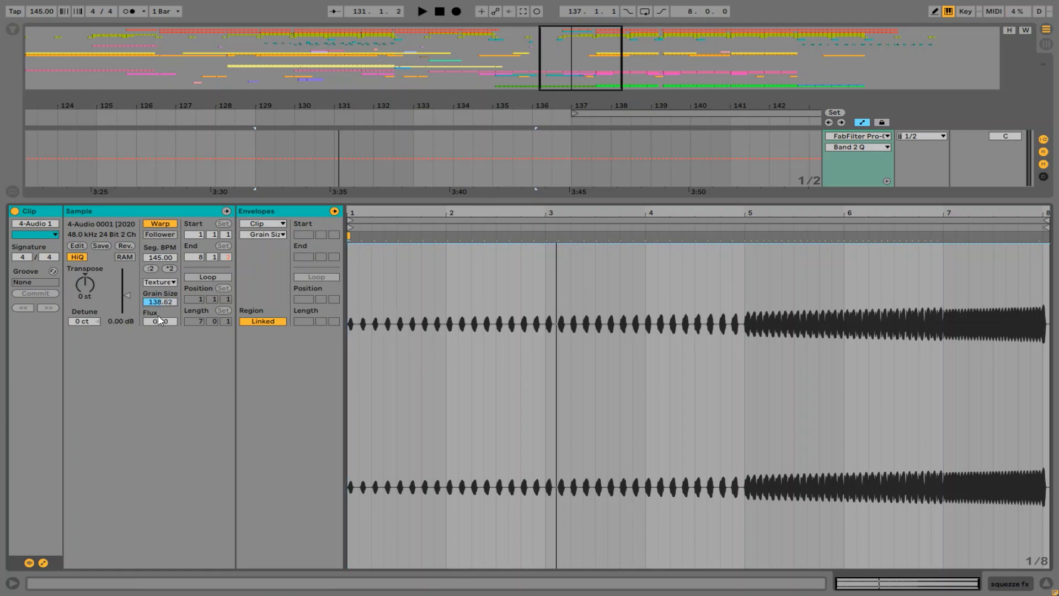
left_click(259, 235)
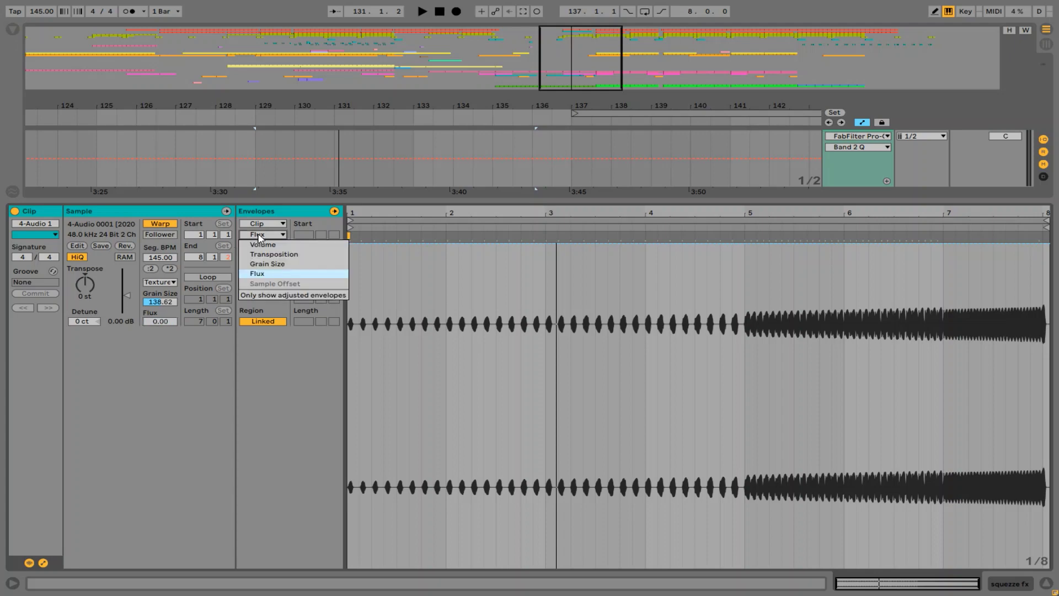
left_click(266, 227)
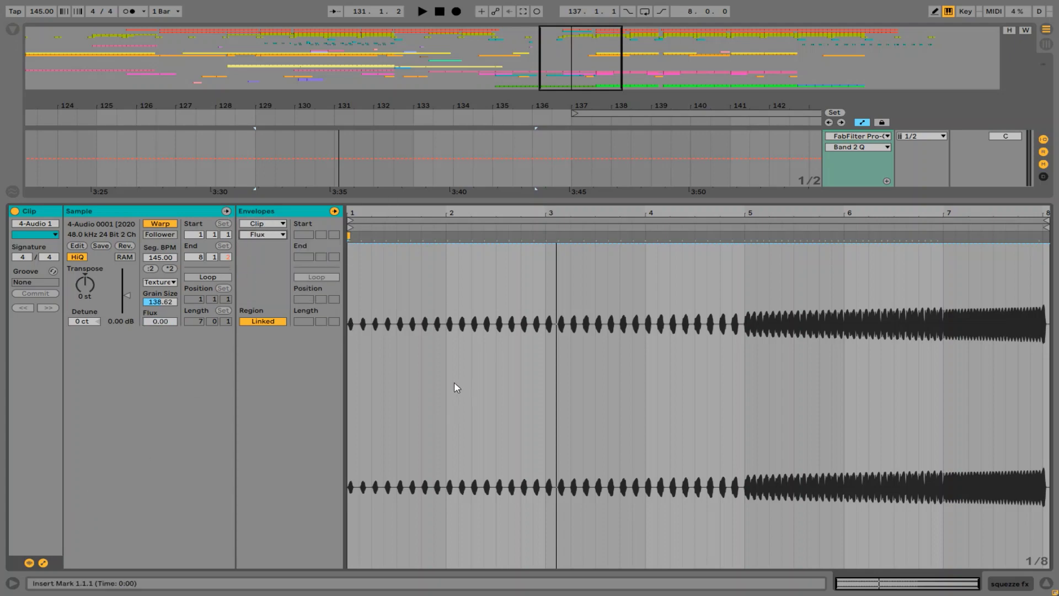
key("ctrl+a")
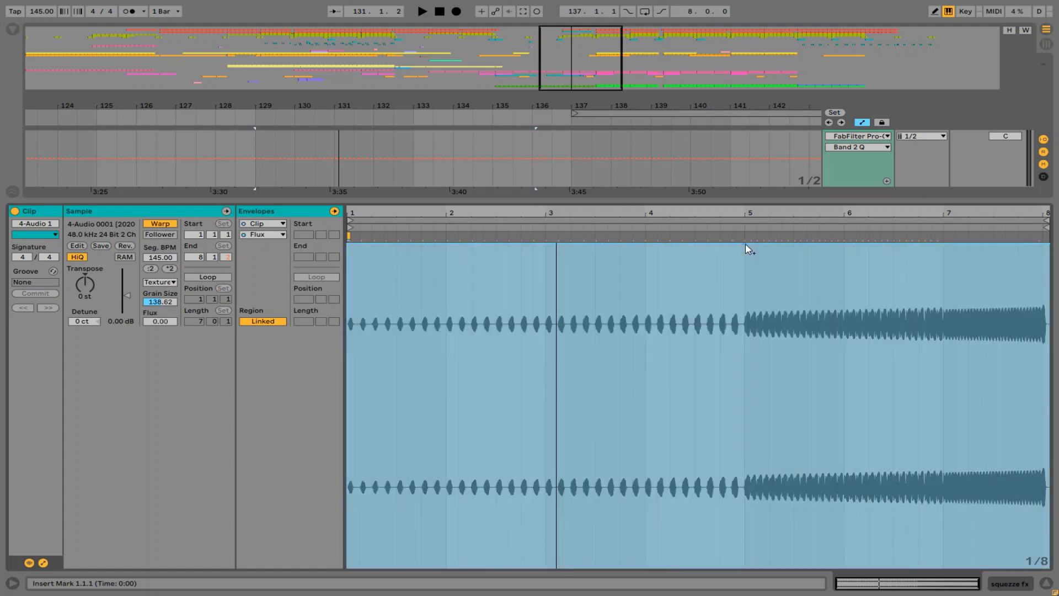
left_click_drag(1042, 243, 1042, 567)
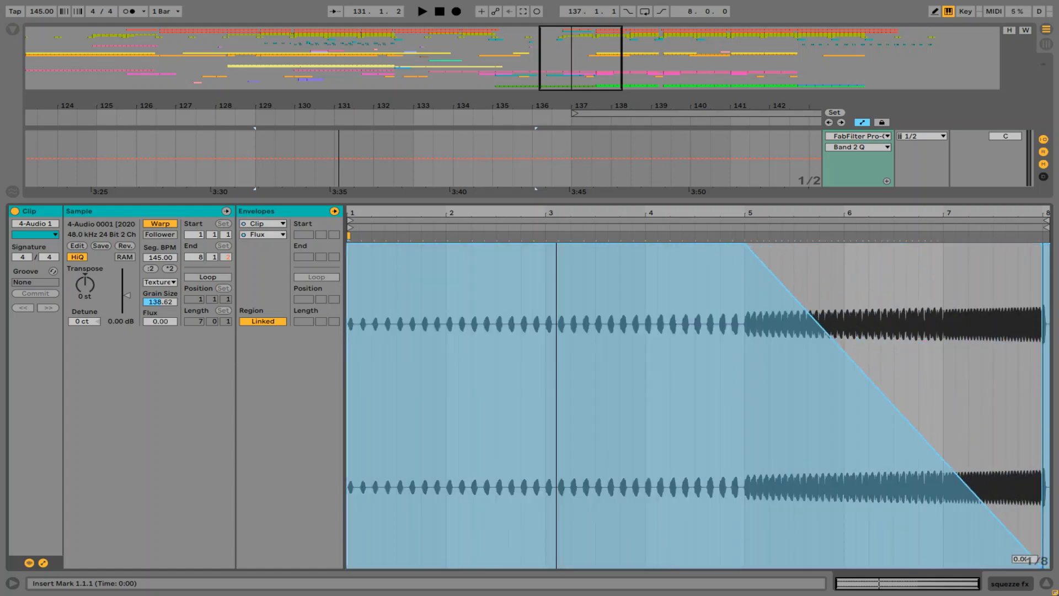
Step: Play the squezze fx clip and set its grain size to 220.18 and flux to 100
key("space")
key("ctrl+alt+l")
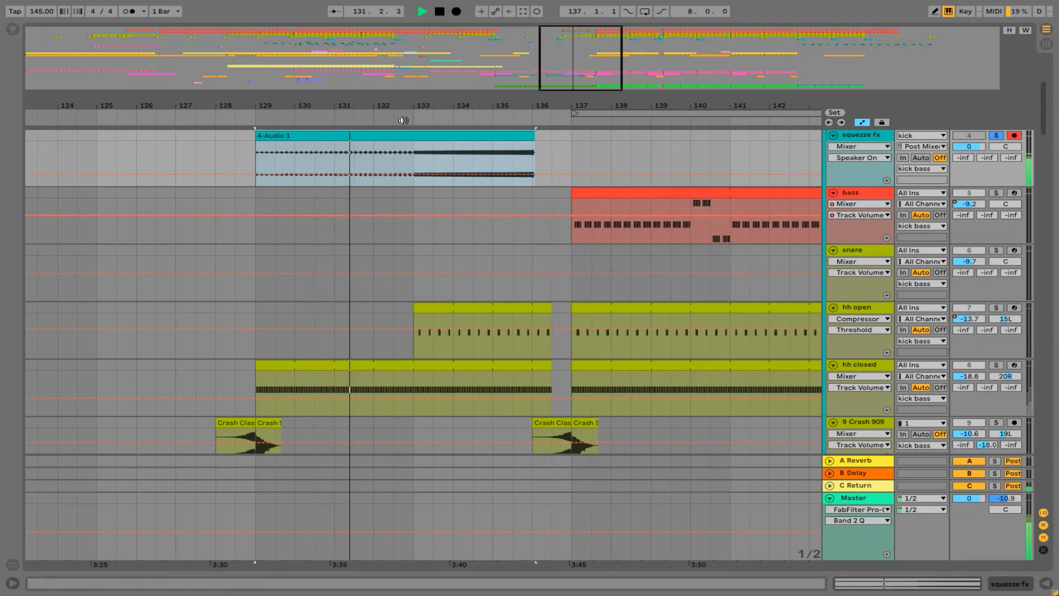
mouse_move(423, 105)
left_mouse_down()
mouse_move(423, 160)
mouse_move(423, 105)
left_mouse_up()
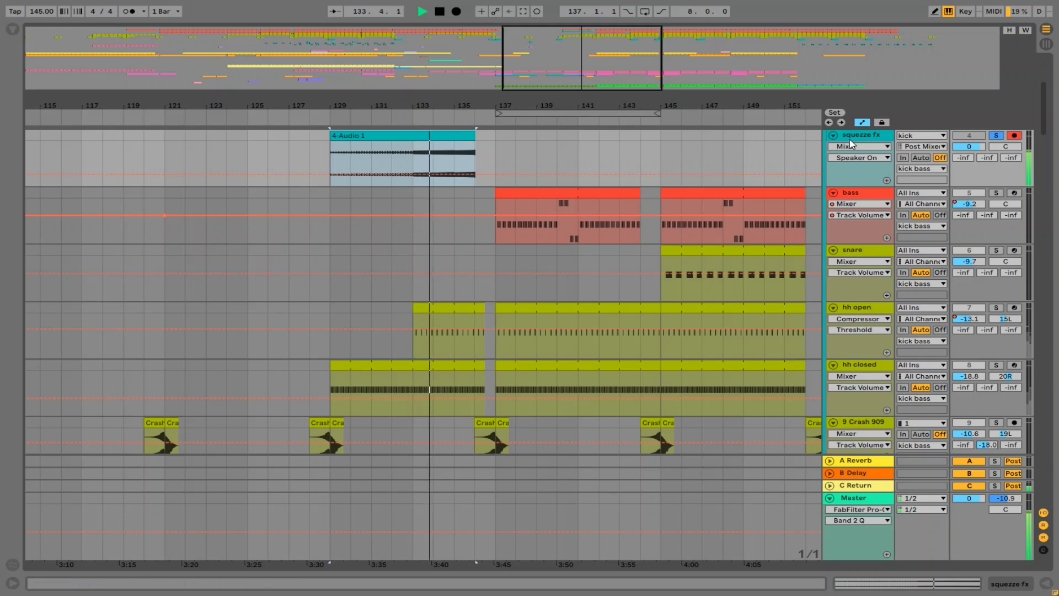
key("ctrl+alt+l")
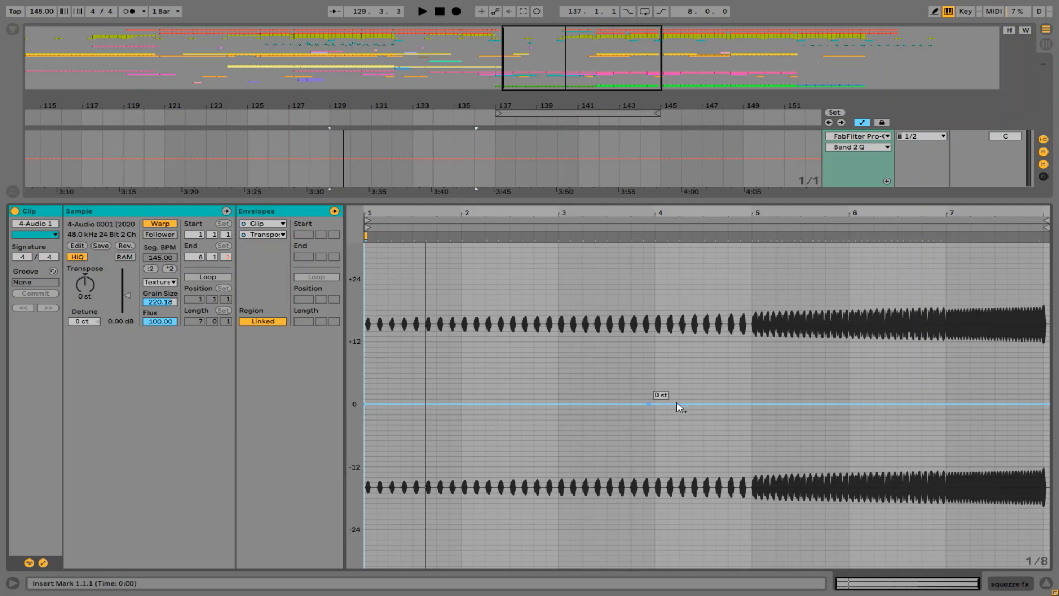
Step: Draw a Transposition envelope on the clip that rises from 0 st near bar 7 to about +43 st at the clip's end
left_click(754, 403)
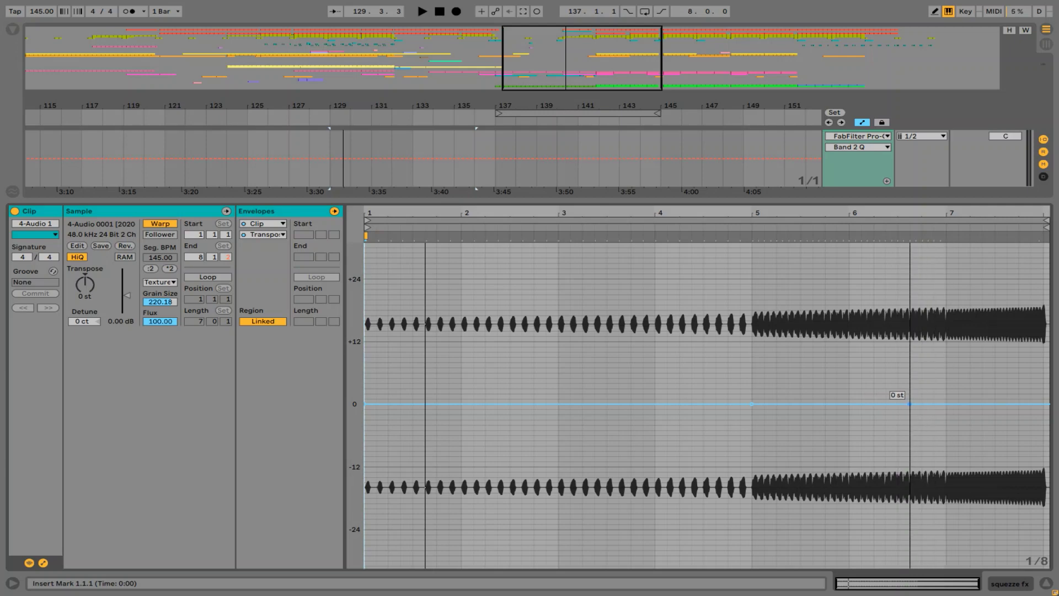
left_click_drag(986, 409, 1048, 170)
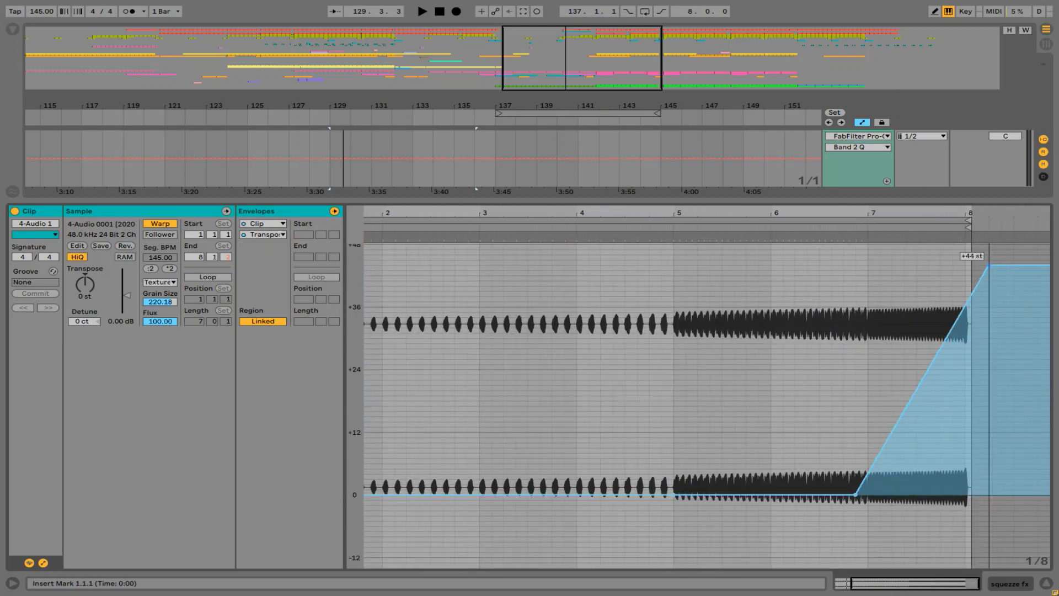
left_click_drag(978, 270, 964, 270)
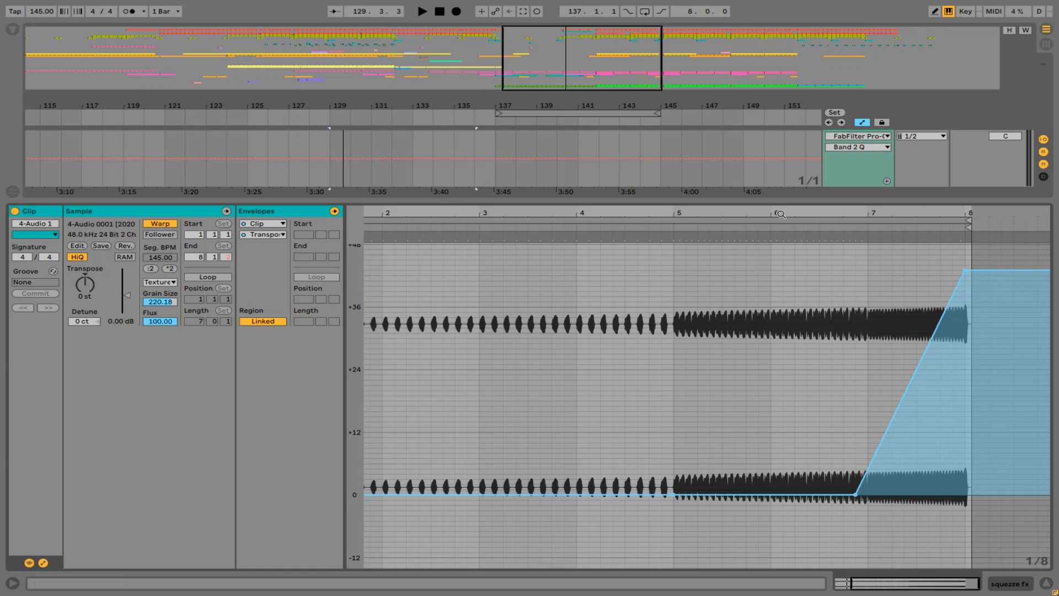
Step: Reshape the Transposition envelope into one straight ramp starting from 0 st at bar 5, and play the clip
left_click_drag(869, 488, 865, 411)
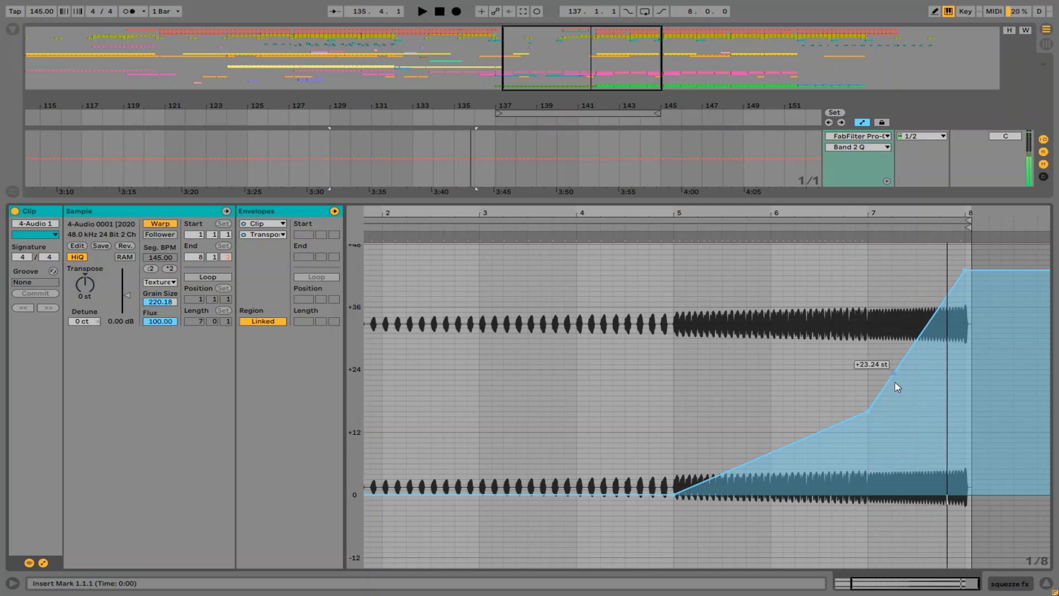
left_click_drag(869, 414, 965, 271)
key("space")
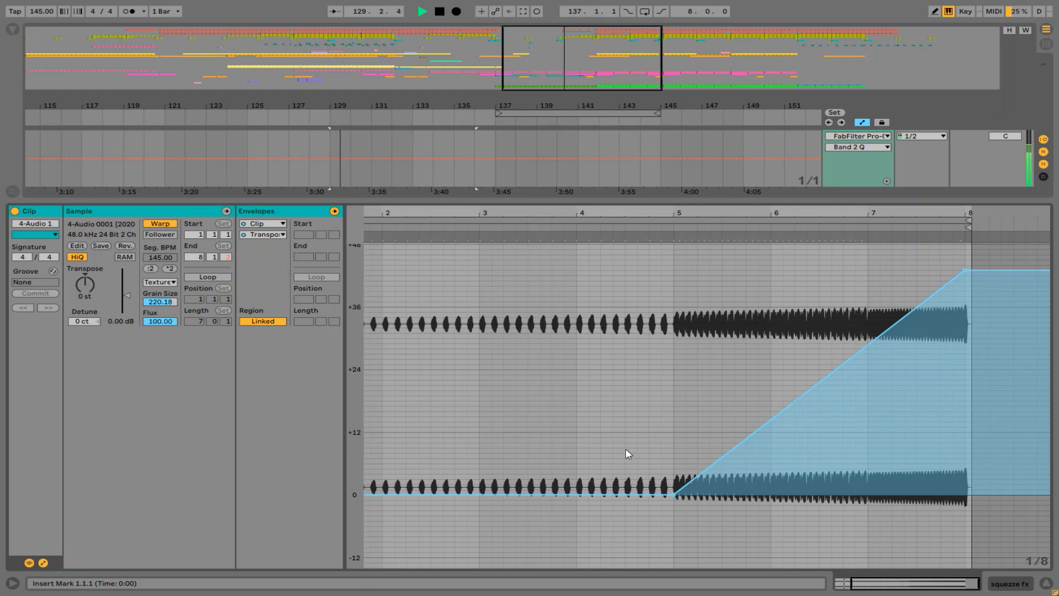
Step: Raise the end of the clip's Flux envelope to flatten it at the maximum, and set the clip's grain size to 263.00
left_click(171, 325)
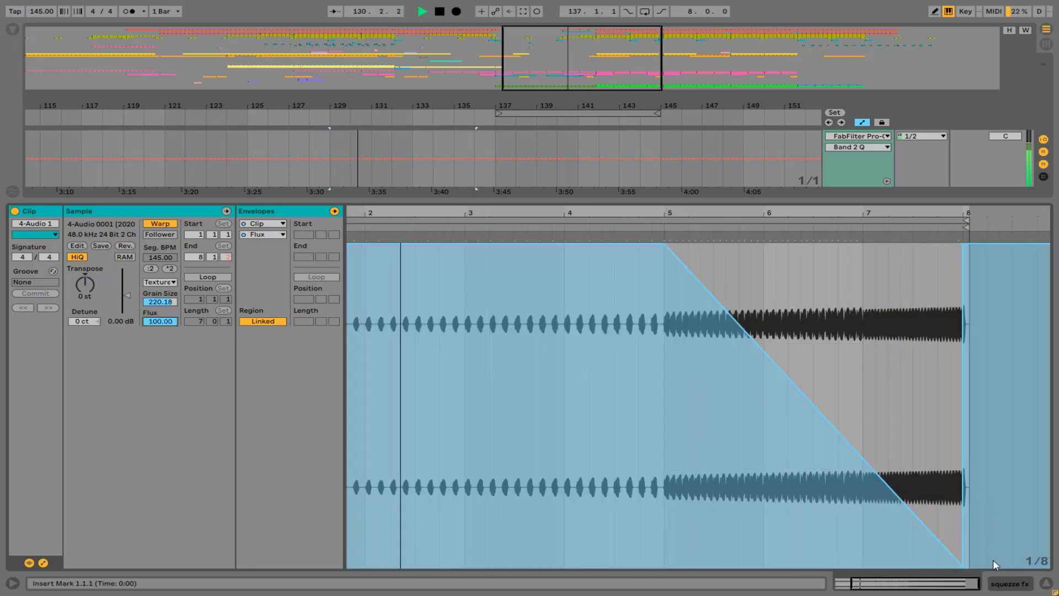
left_click_drag(966, 571, 963, 244)
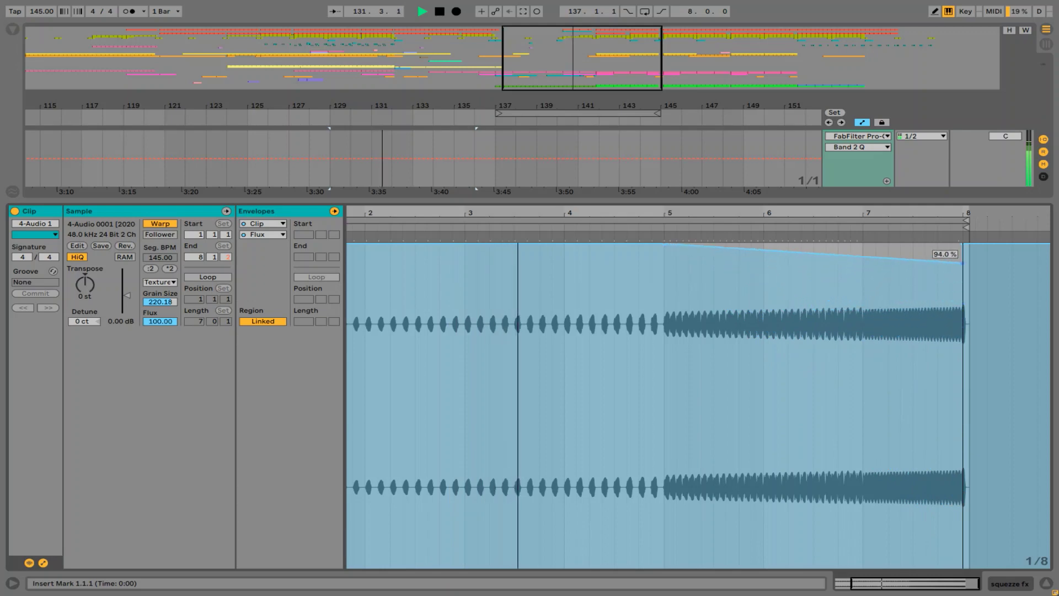
left_click_drag(172, 303, 172, 326)
left_click_drag(160, 392, 160, 375)
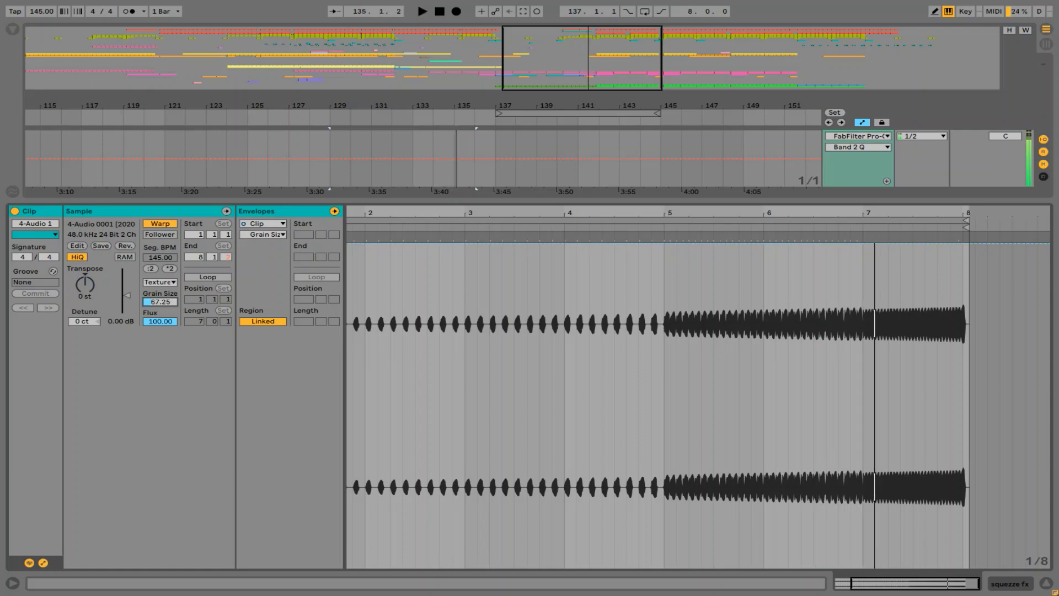
left_click_drag(160, 302, 160, 274)
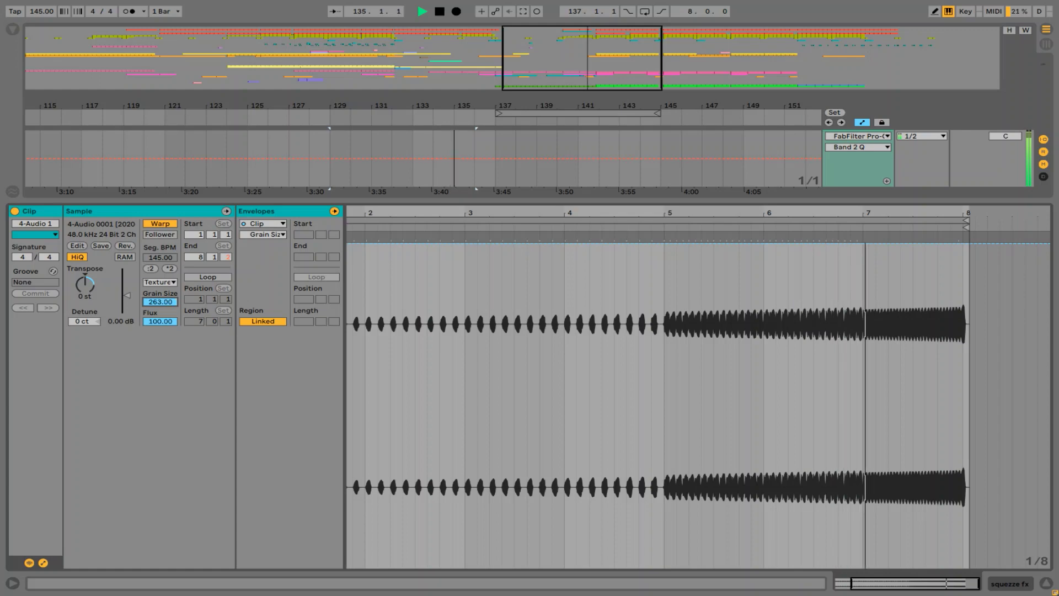
Step: Set the clip's flux to 0.00 and draw a Flux envelope rising from the minimum at the start to the maximum near the clip's end
left_click_drag(172, 322, 172, 386)
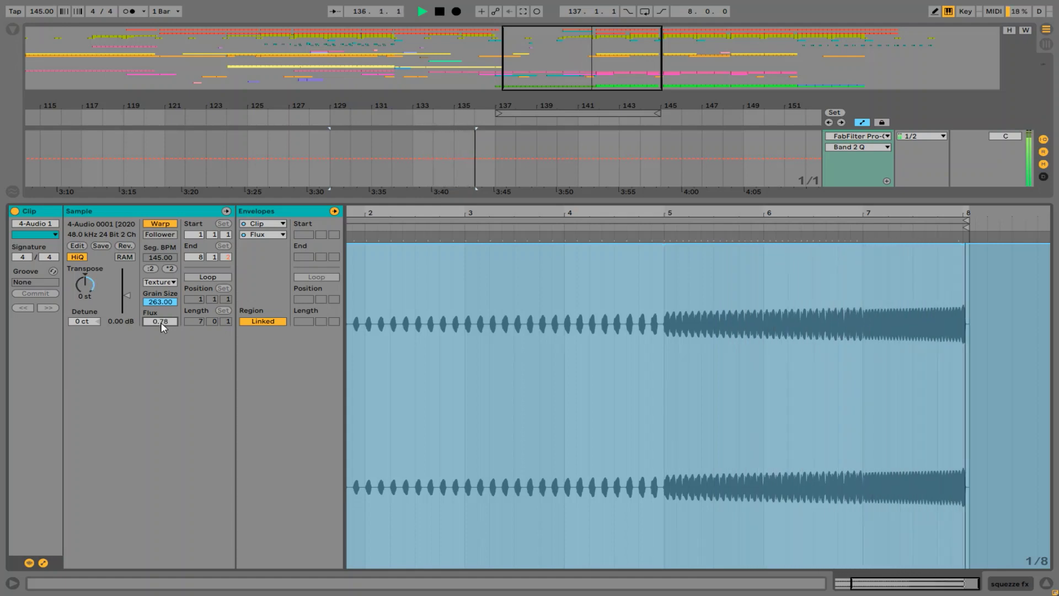
key("space")
left_click_drag(155, 323, 155, 375)
left_click_drag(353, 244, 341, 570)
left_click_drag(706, 244, 1004, 243)
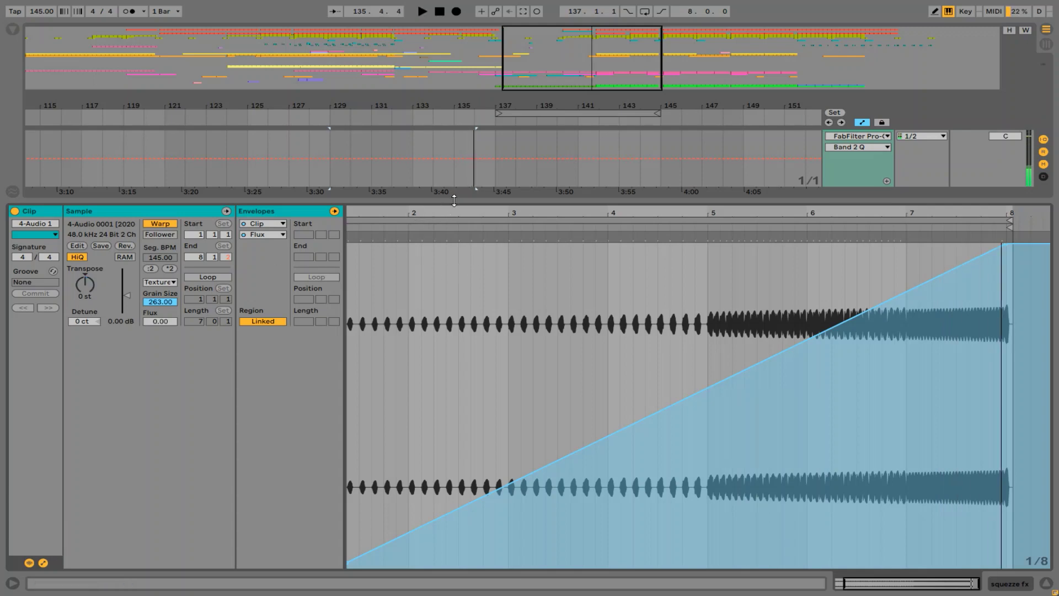
Step: Draw a Grain Size envelope that stays at about 52.3 % until bar 5 and rises to the maximum at the clip's end, and play it
left_click(160, 301)
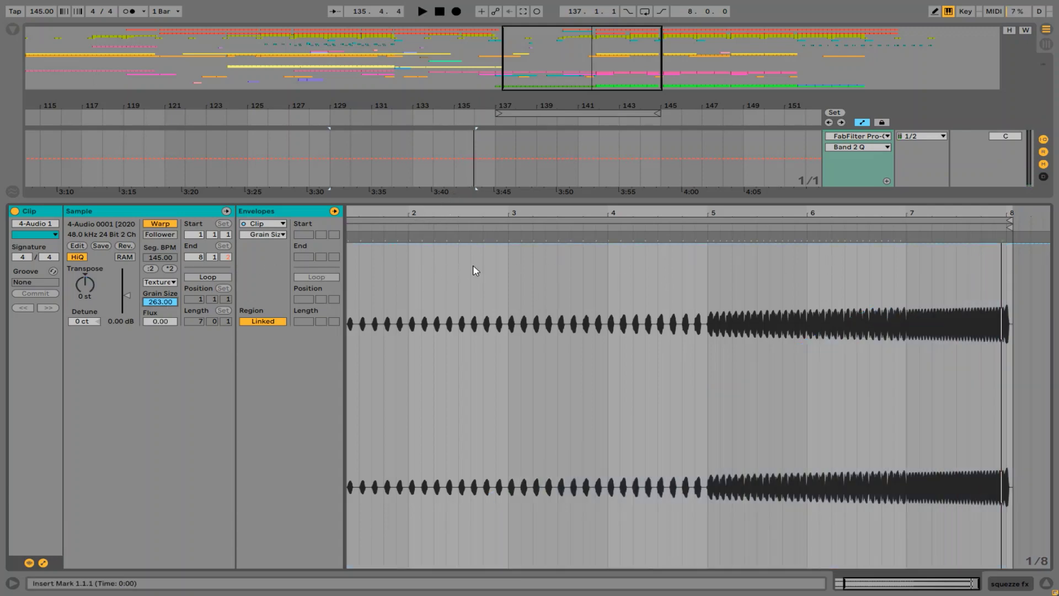
left_click(1013, 248)
left_click_drag(719, 244, 707, 437)
key("space")
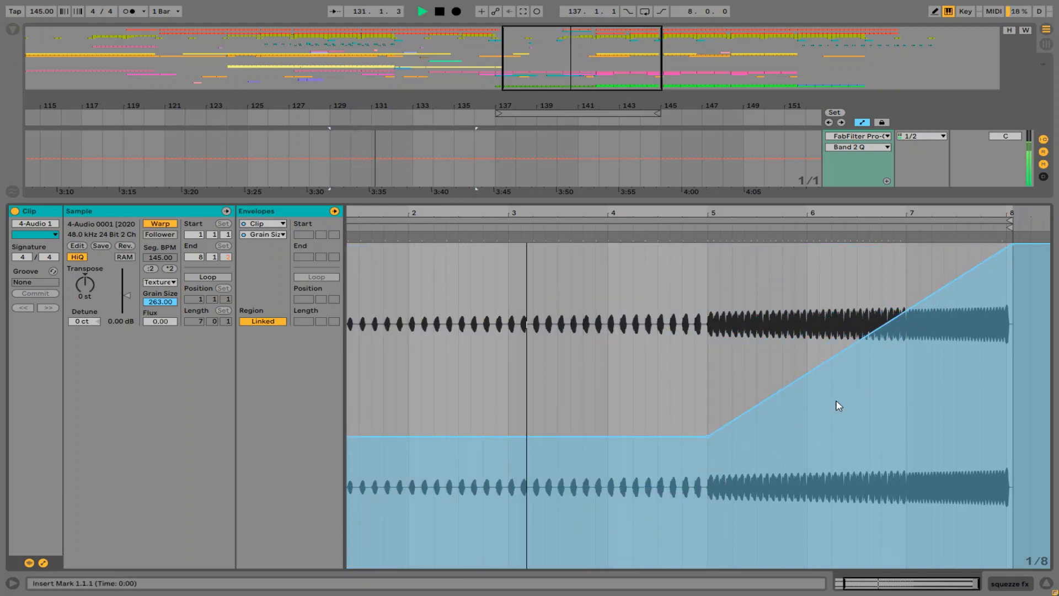
left_click(256, 224)
left_click(433, 270)
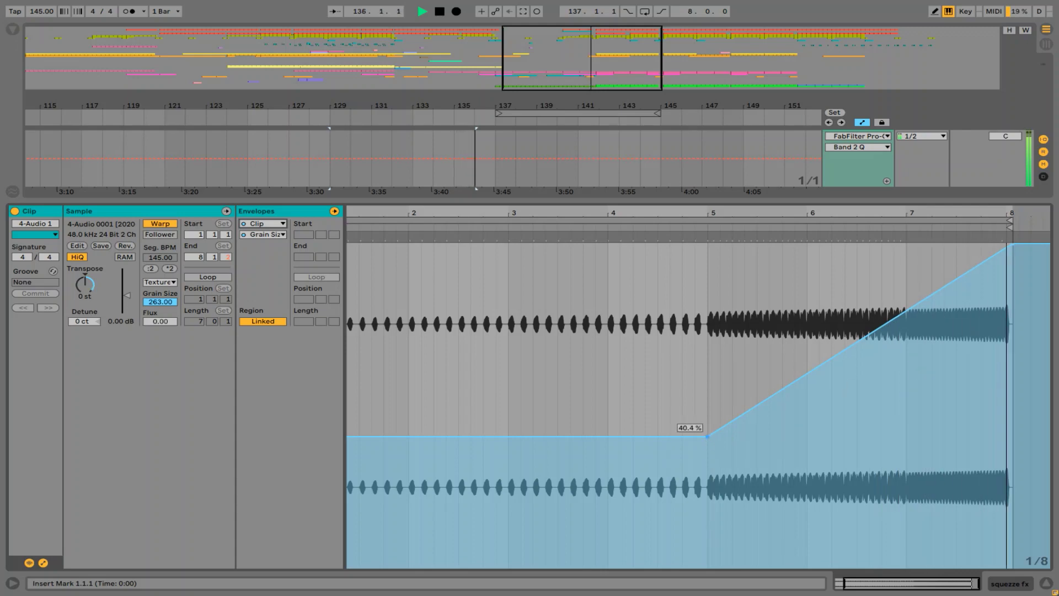
left_click_drag(708, 436, 707, 399)
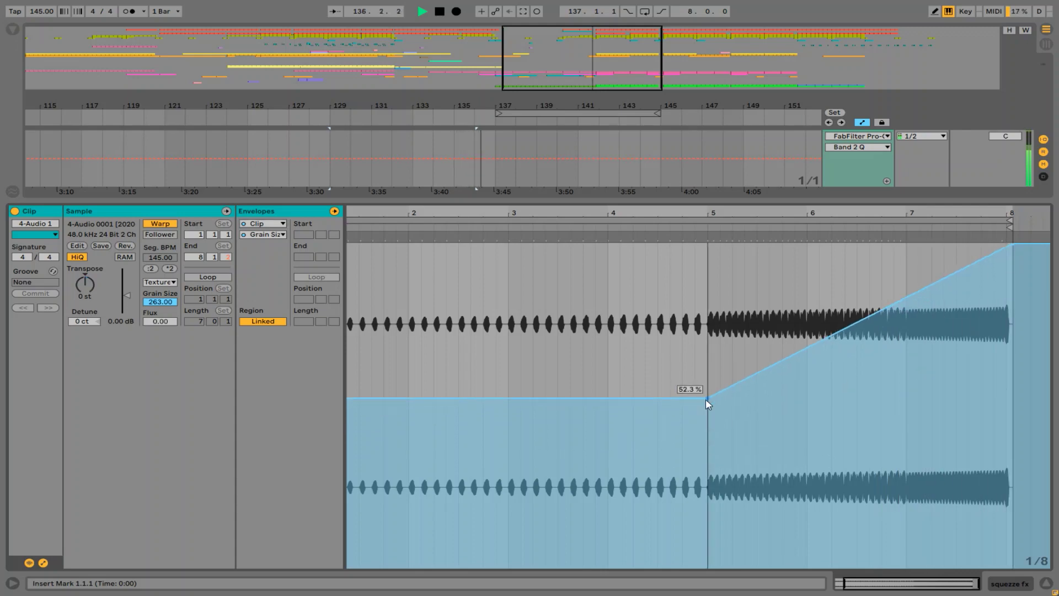
Step: Return to the full arrangement and record the squezze fx output onto the 5 Audio track from bar 129 to just past bar 136
left_click(762, 198)
key("space")
scroll(415, 234, "up", 2)
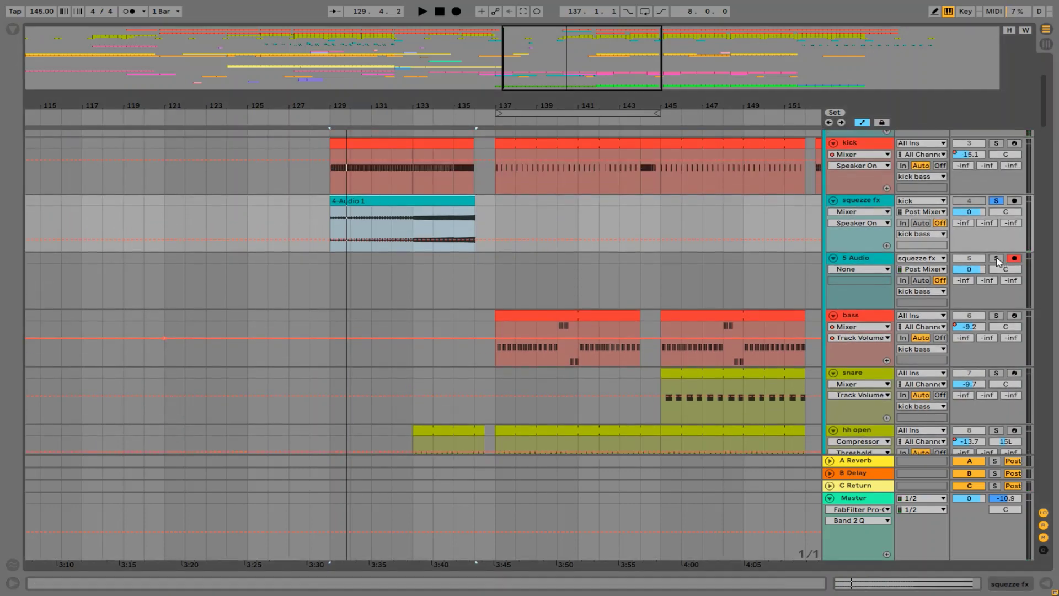
left_click(457, 11)
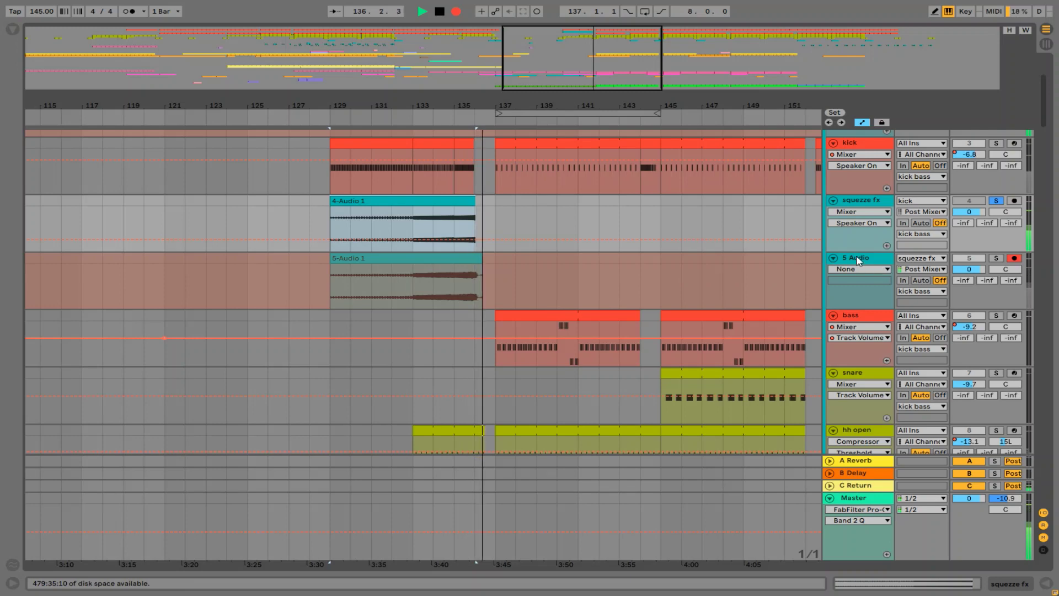
key("space")
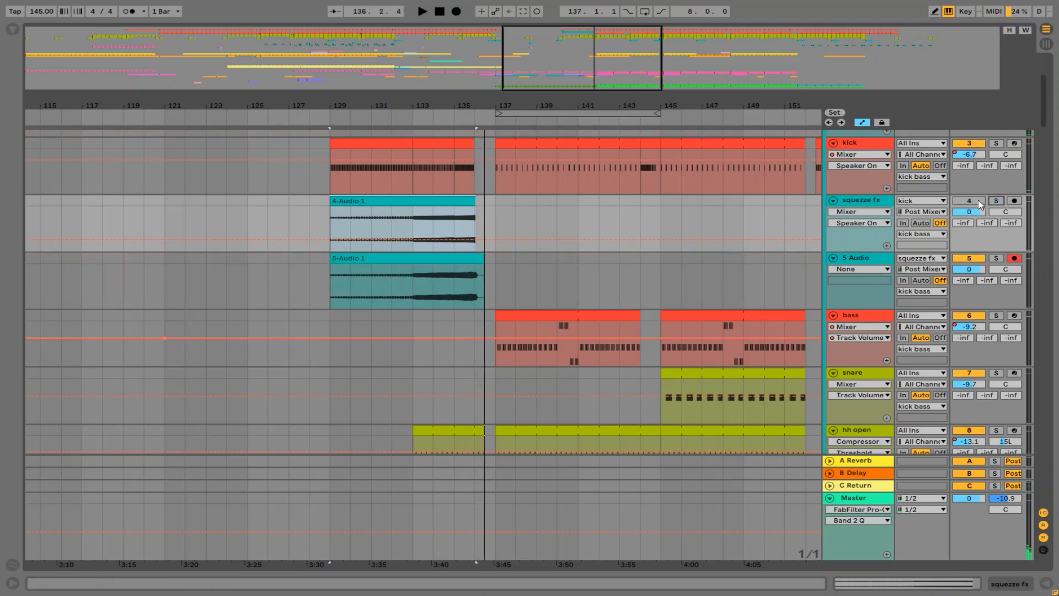
Step: Automate the kick track's Speaker On to off from bar 126 to bar 137, and play from bar 128
scroll(954, 175, "up", 2)
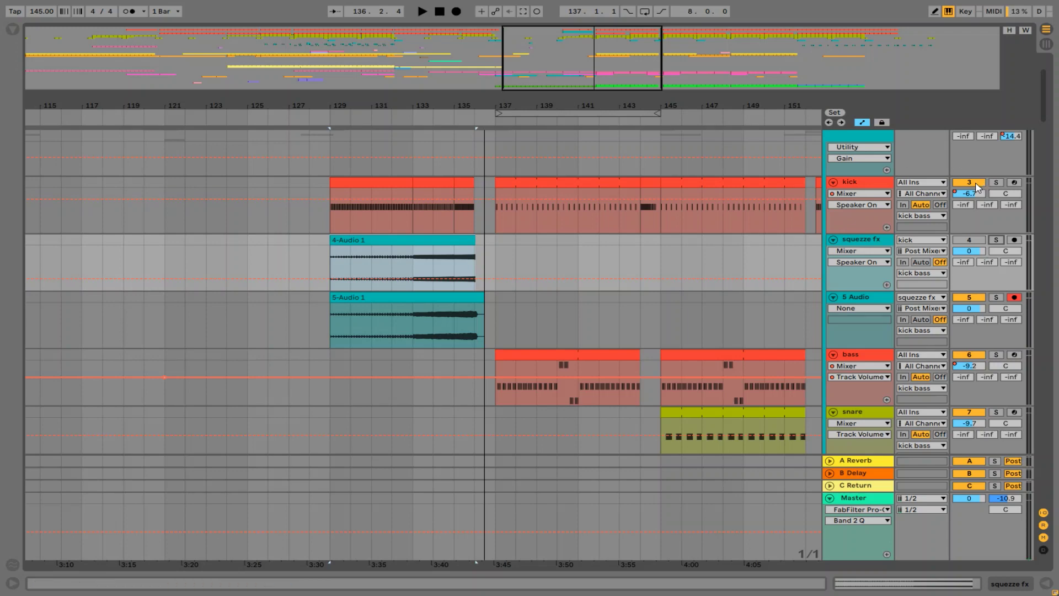
left_click_drag(493, 201, 269, 206)
left_click_drag(296, 199, 295, 222)
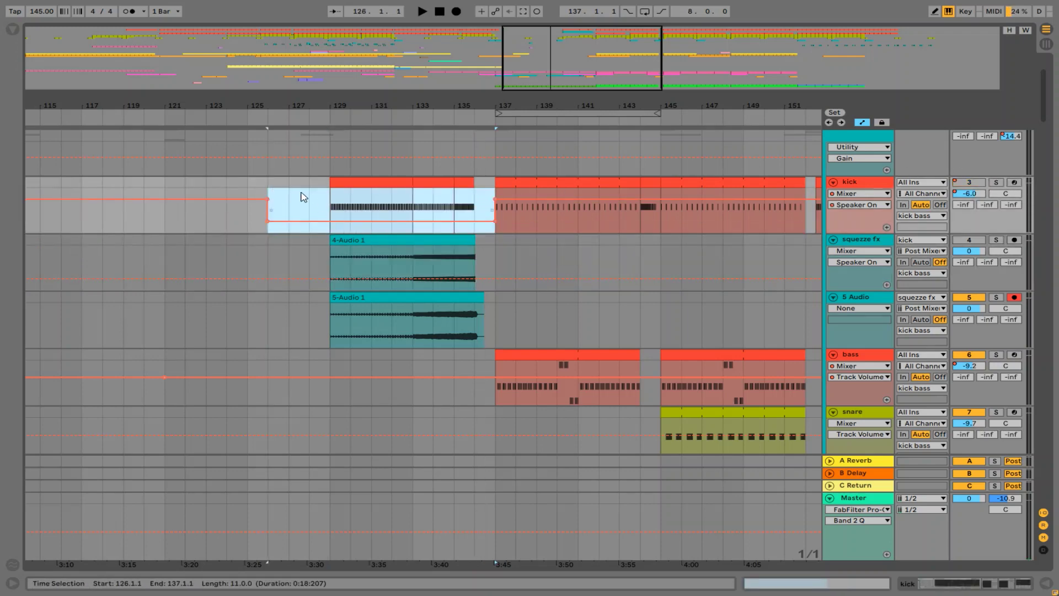
left_click(309, 206)
key("space")
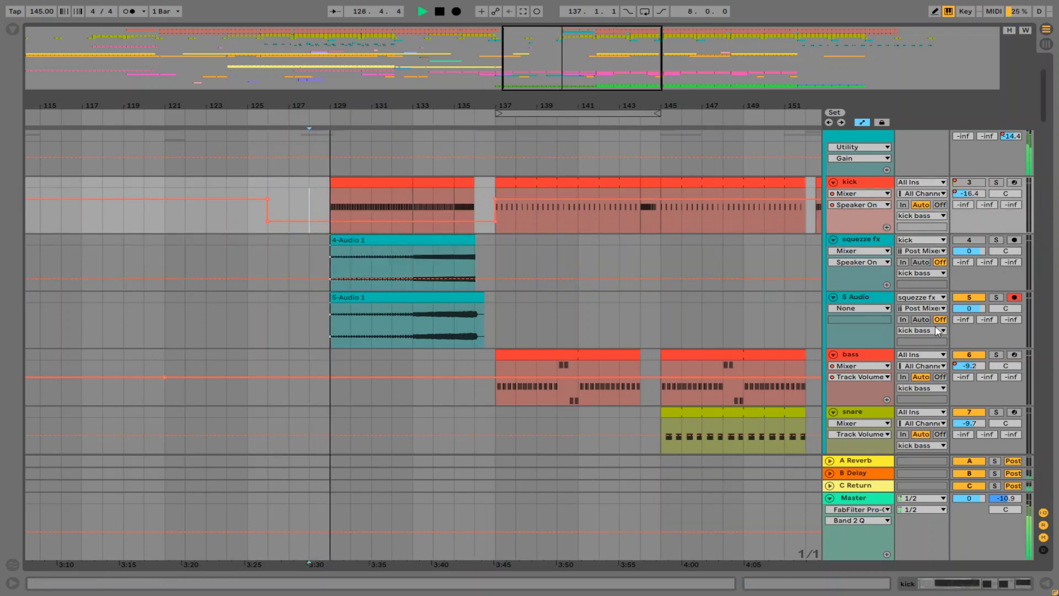
Step: Add the Delay audio effect to the 5 Audio track and set its Dry/Wet to 53 % during playback
double_click(878, 298)
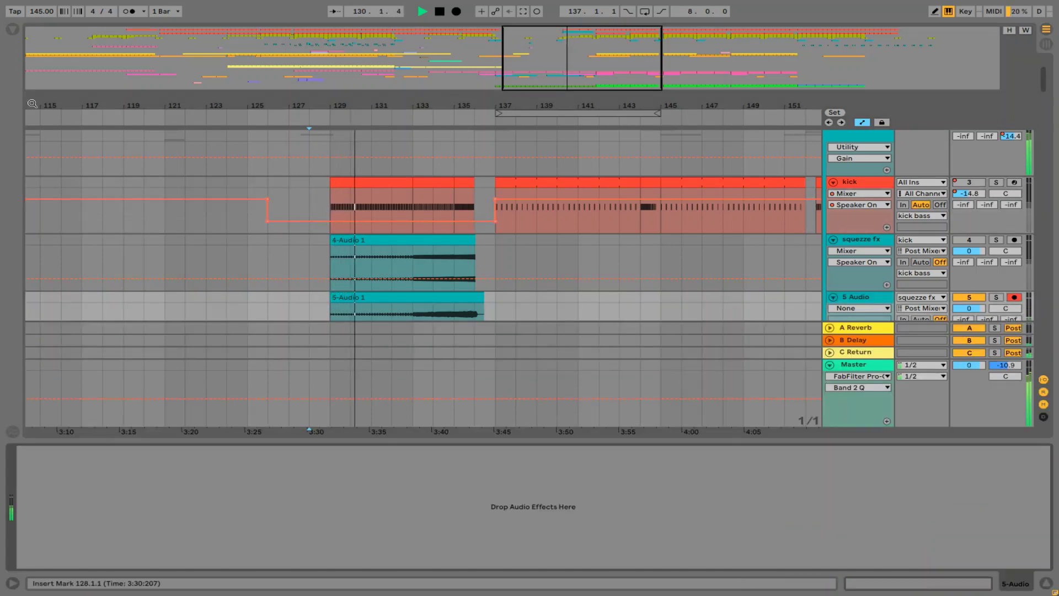
left_click(14, 30)
key("ctrl+f")
type("de")
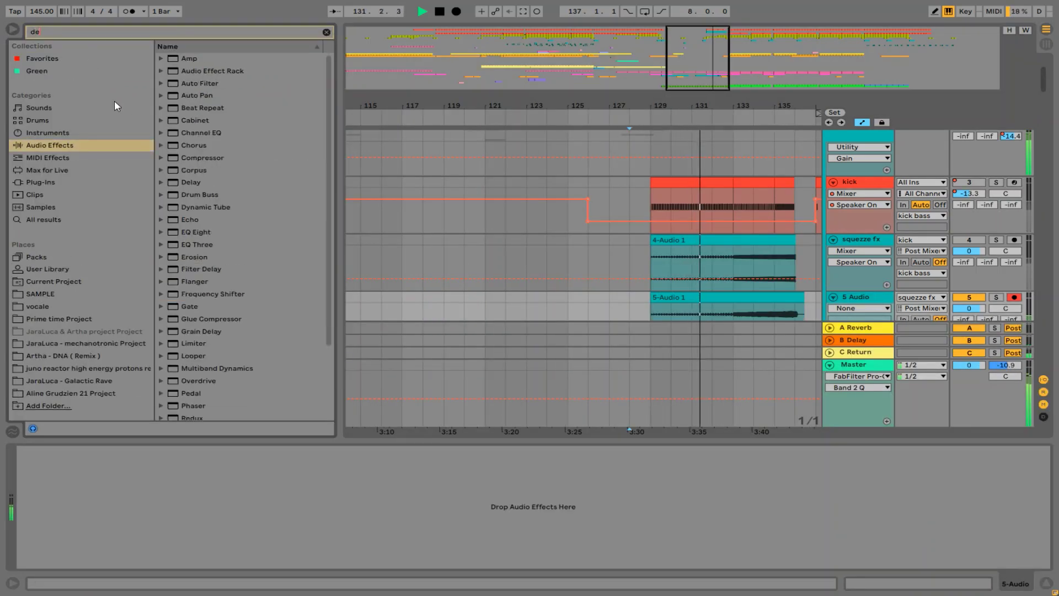
left_click(199, 183)
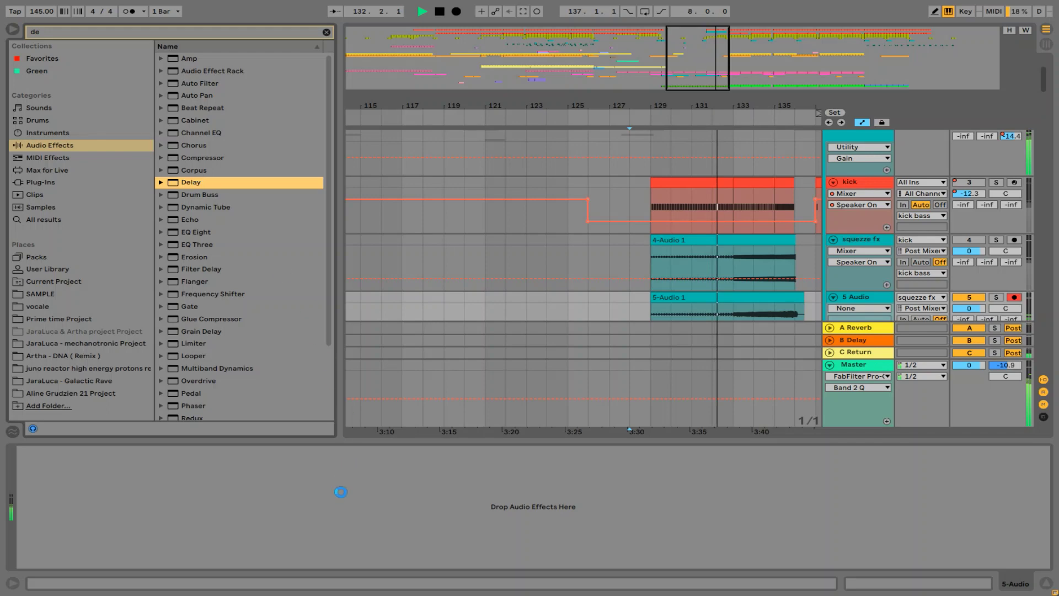
left_click_drag(341, 492, 341, 493)
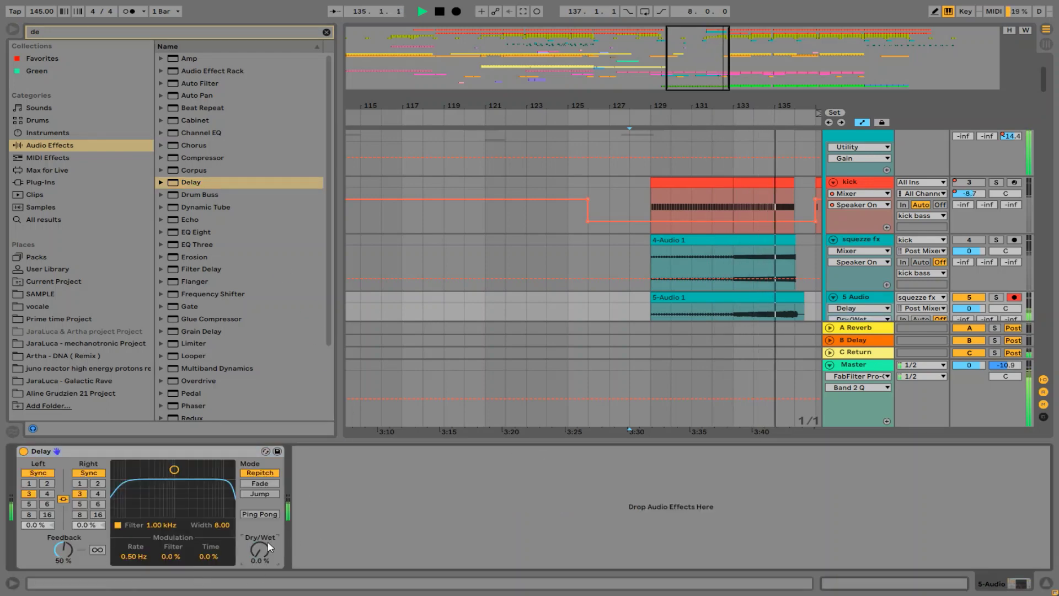
left_click_drag(259, 549, 259, 533)
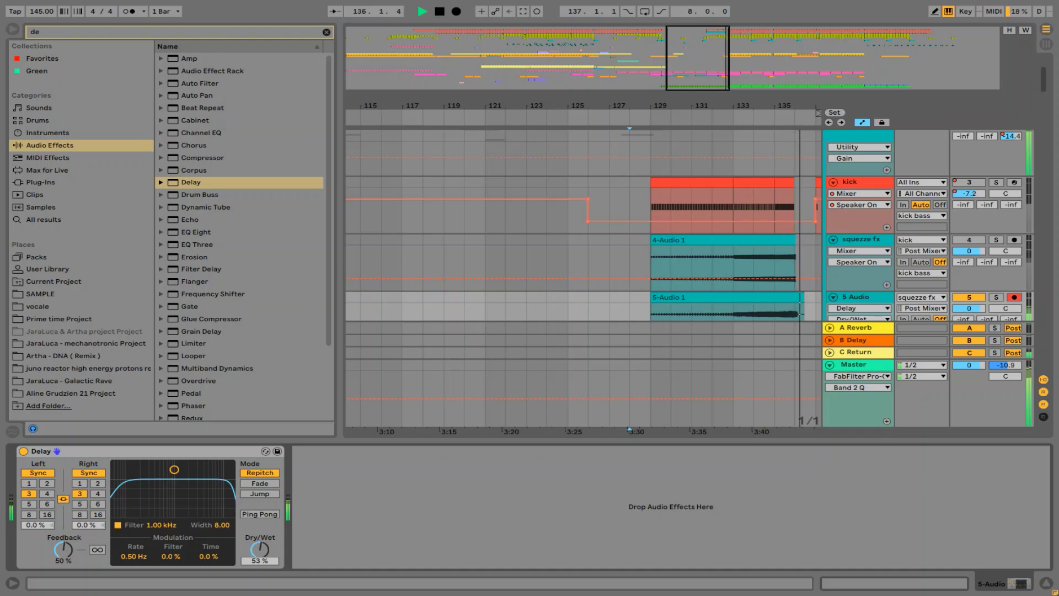
key("space")
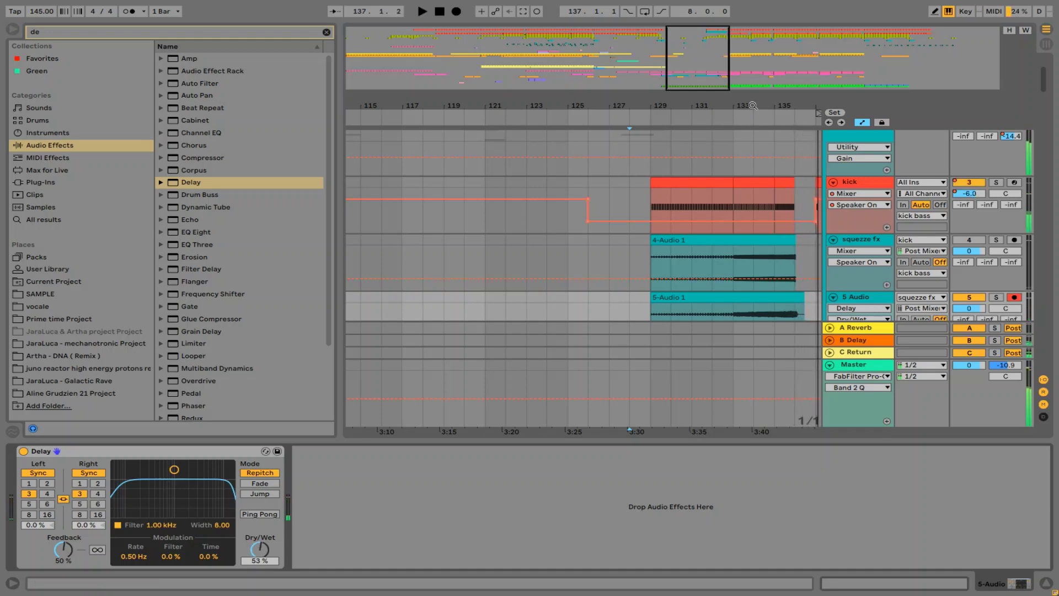
Step: Automate the Delay's Dry/Wet on 5 Audio from zero after bar 135 to about 60 % at bar 136, and audition the track soloed
left_click_drag(780, 99, 511, 133)
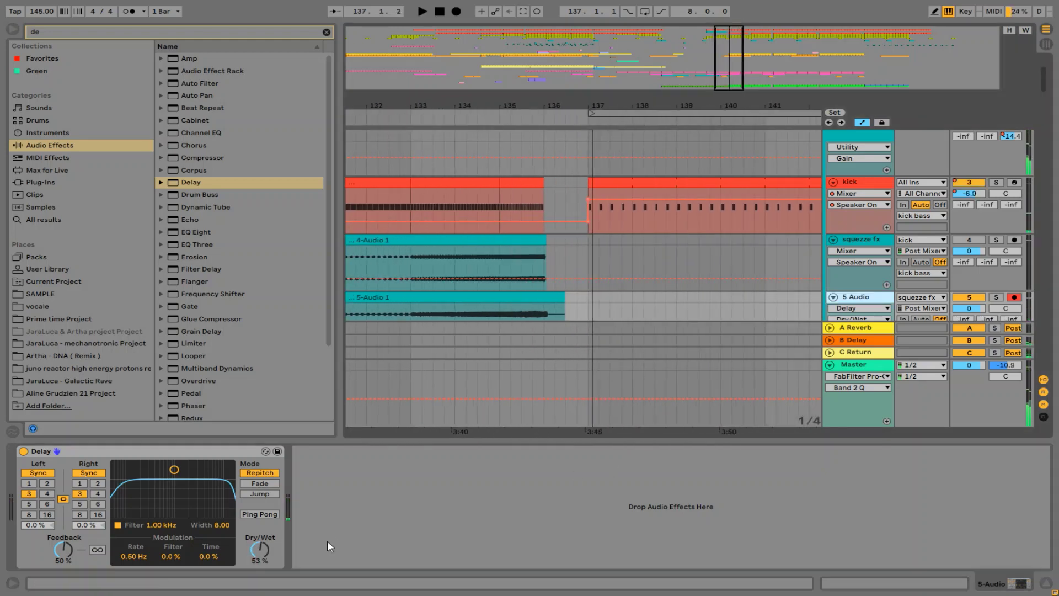
left_click(435, 439)
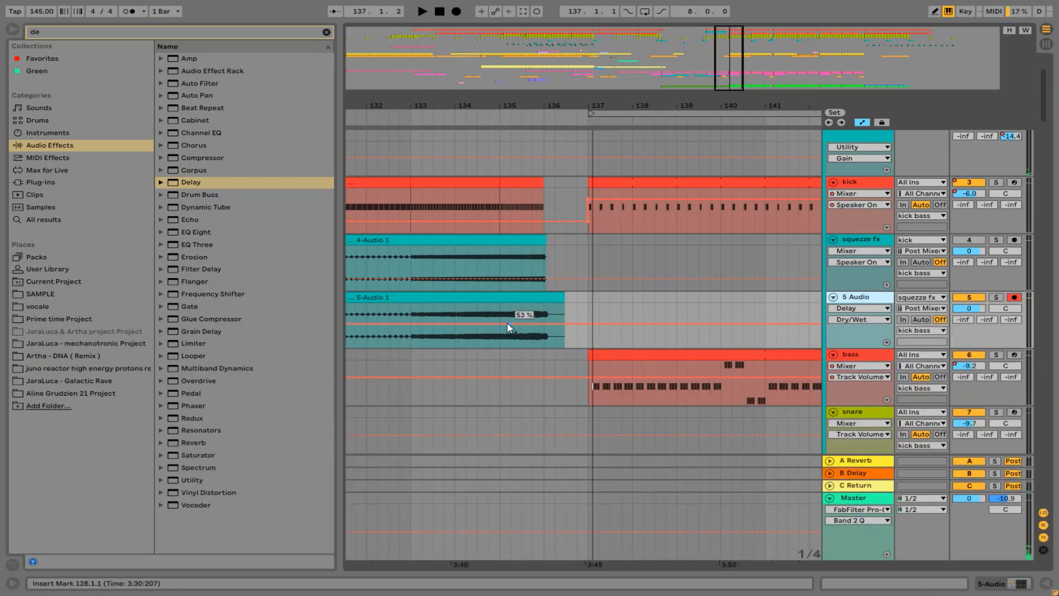
left_click_drag(508, 324, 544, 328)
left_click(996, 298)
left_click(455, 311)
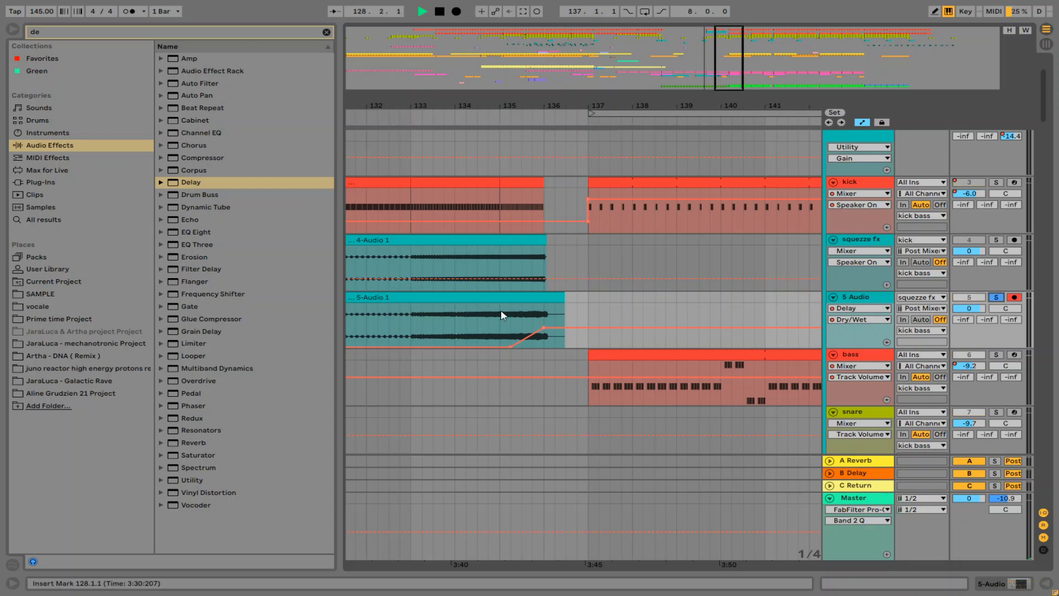
key("space")
left_click_drag(543, 328, 544, 317)
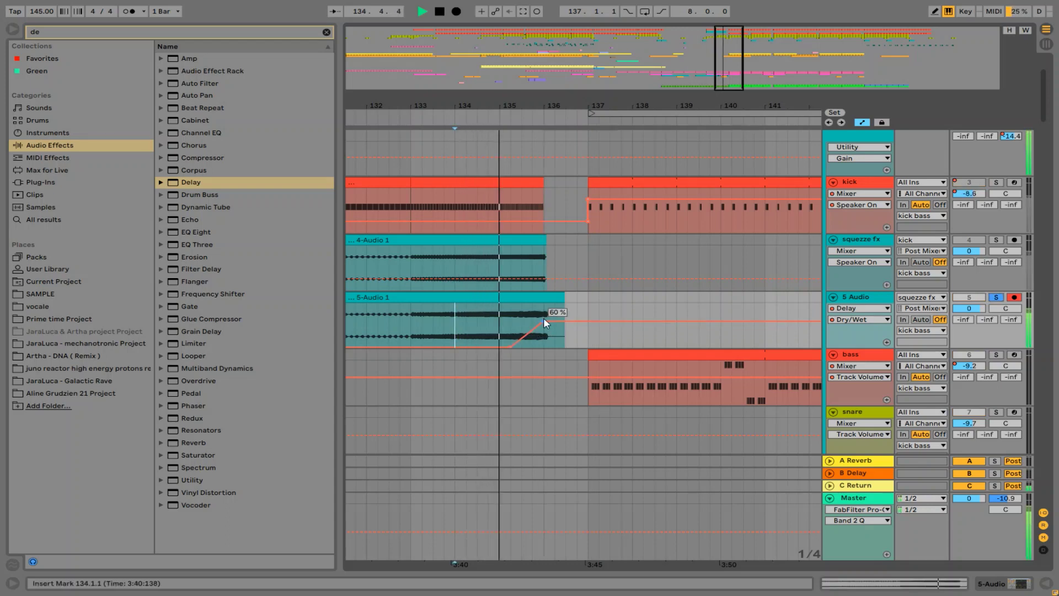
key("space")
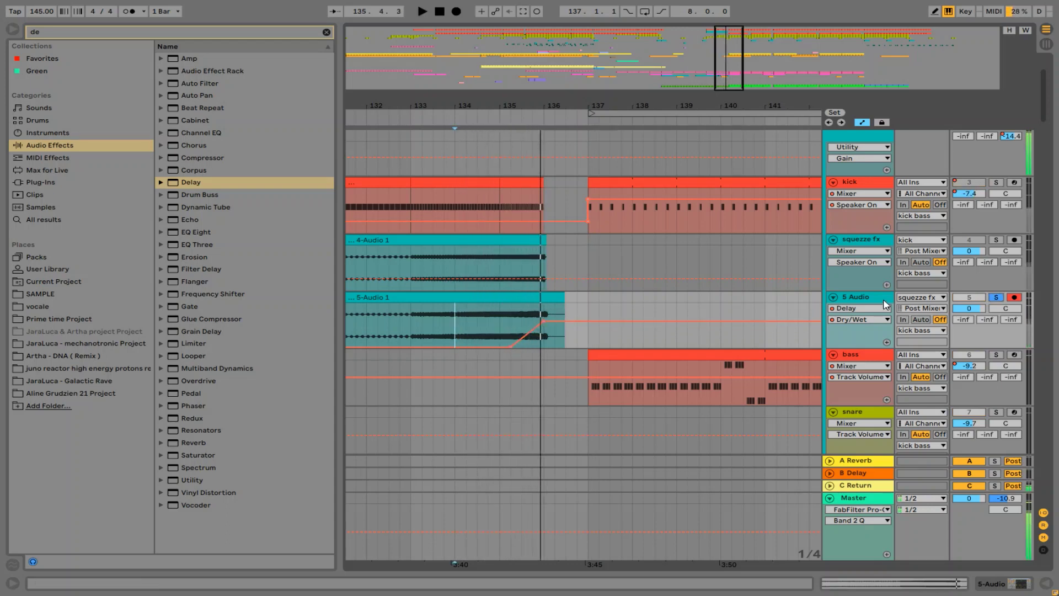
Step: Automate the 5 Audio track volume to fall from bar 135 to about -8.0 dB around bar 136, and listen to the result
left_click(969, 309)
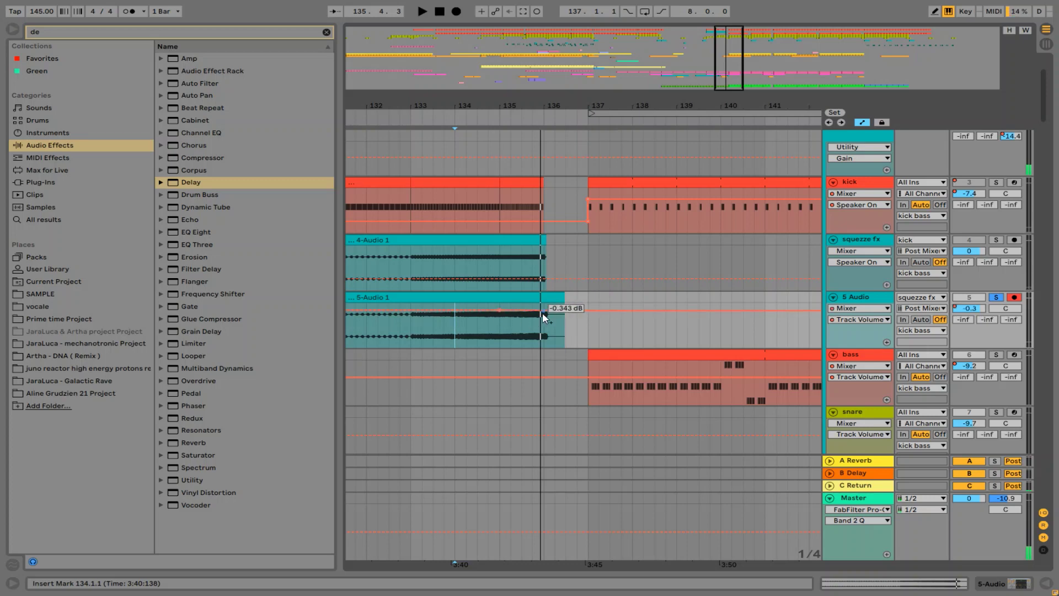
key("space")
left_click_drag(549, 326, 551, 325)
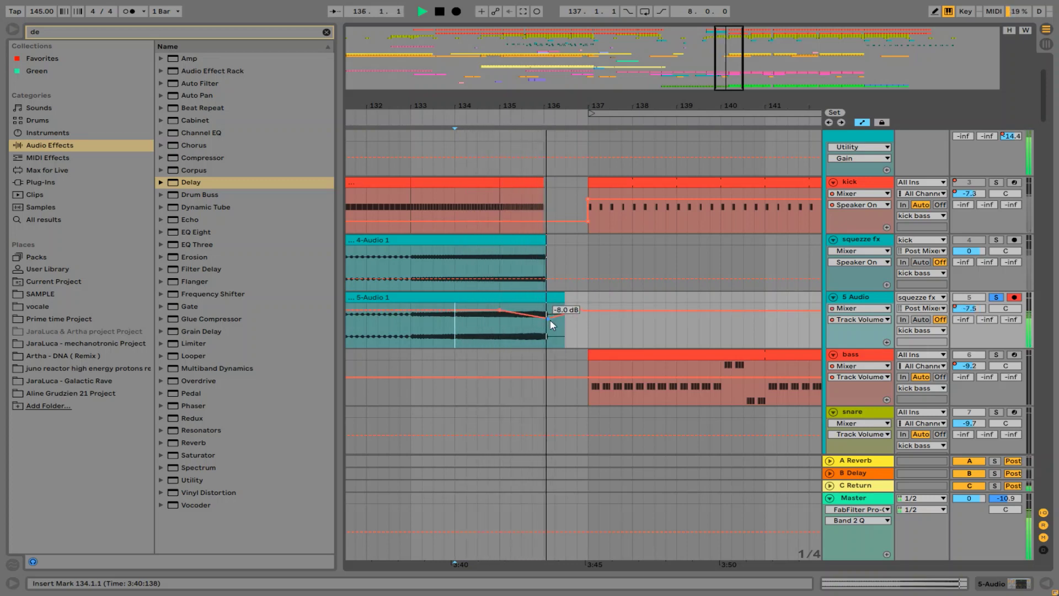
key("space")
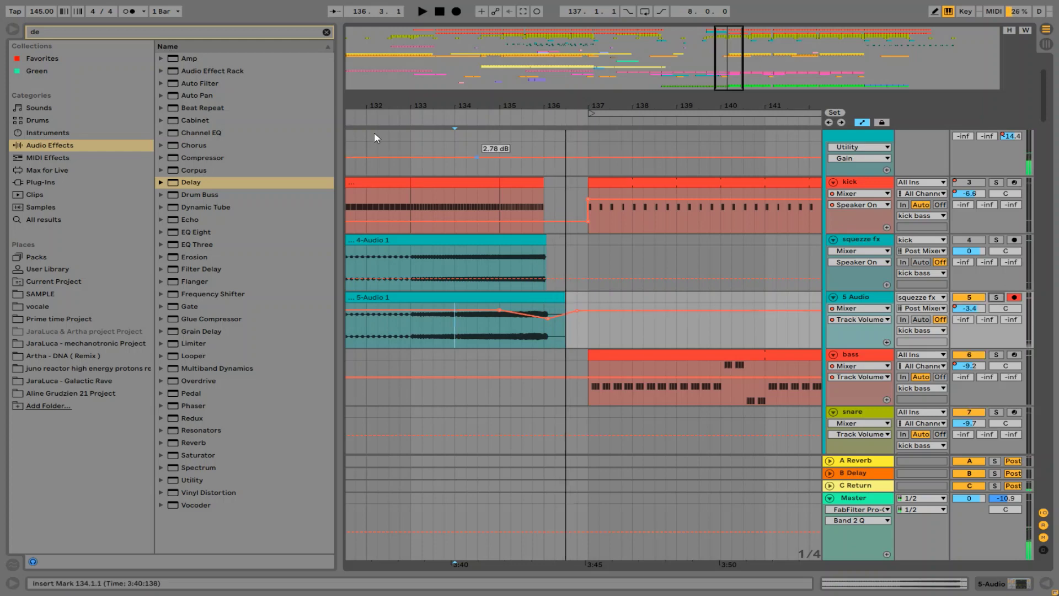
Step: Show the kick bass group's devices and, playing from bar 134, bring up the second Auto Filter's Frequency automation
scroll(667, 204, "up", 3)
double_click(859, 192)
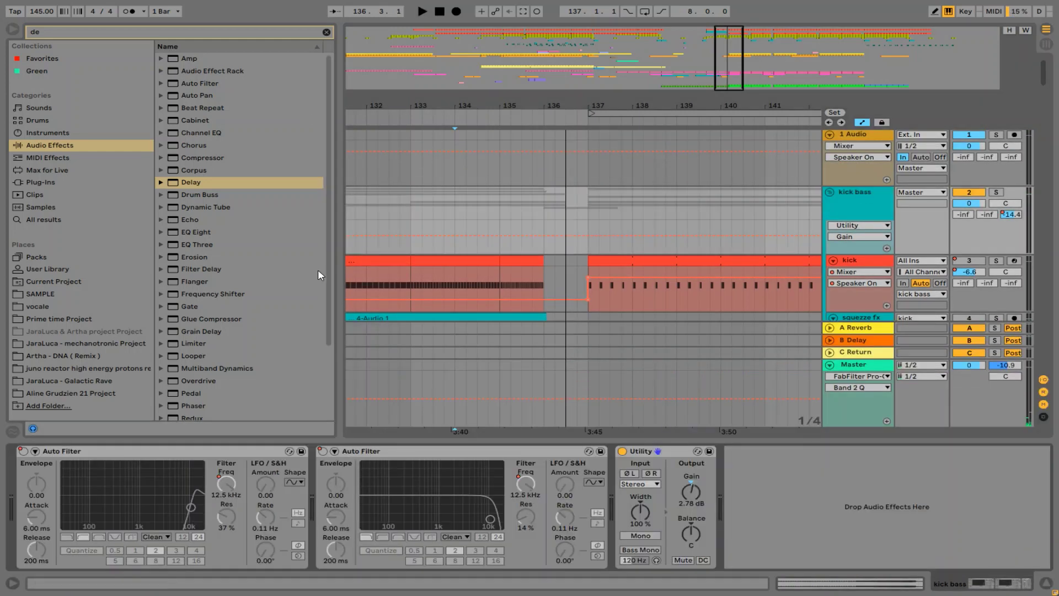
key("space")
left_click(324, 451)
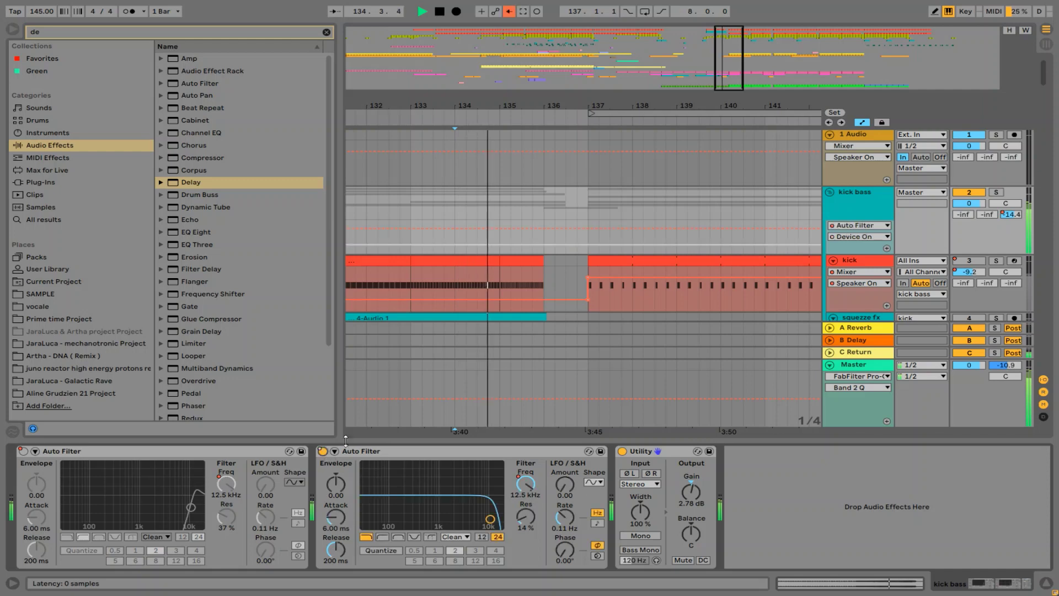
left_click(527, 484)
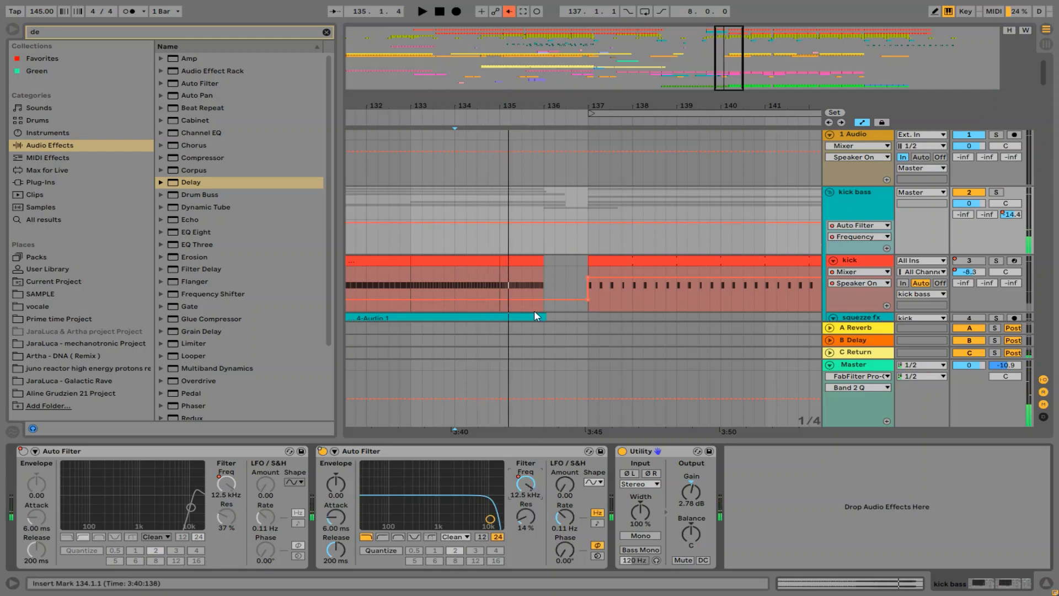
Step: Automate the second Auto Filter's Device On on kick bass to be on from bar 135 to bar 137, and re-enable automation
left_click(322, 452)
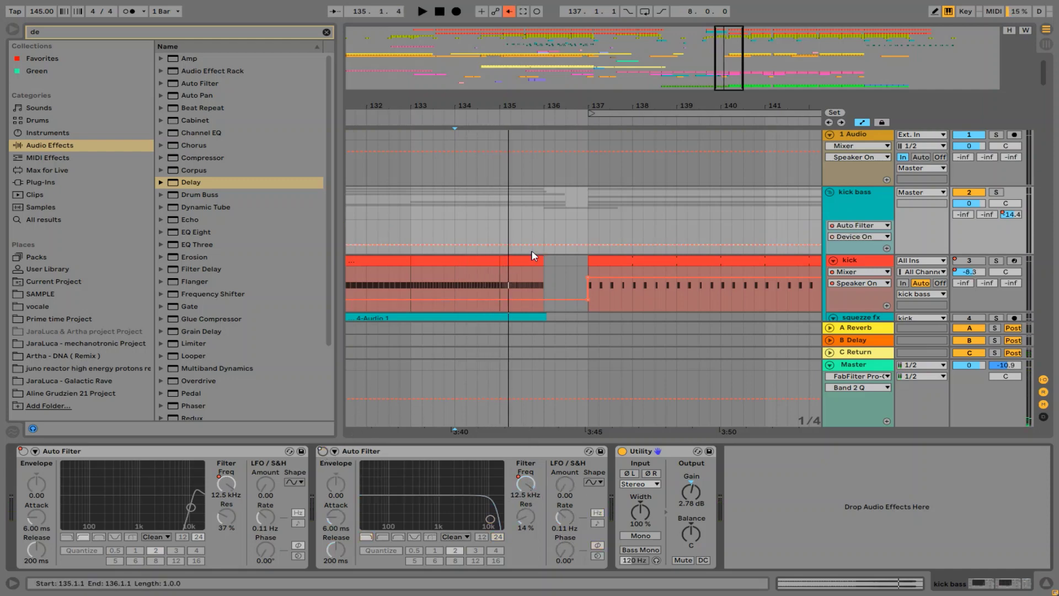
mouse_move(500, 221)
left_mouse_down()
mouse_move(572, 224)
mouse_move(500, 237)
left_mouse_up()
left_click(587, 224)
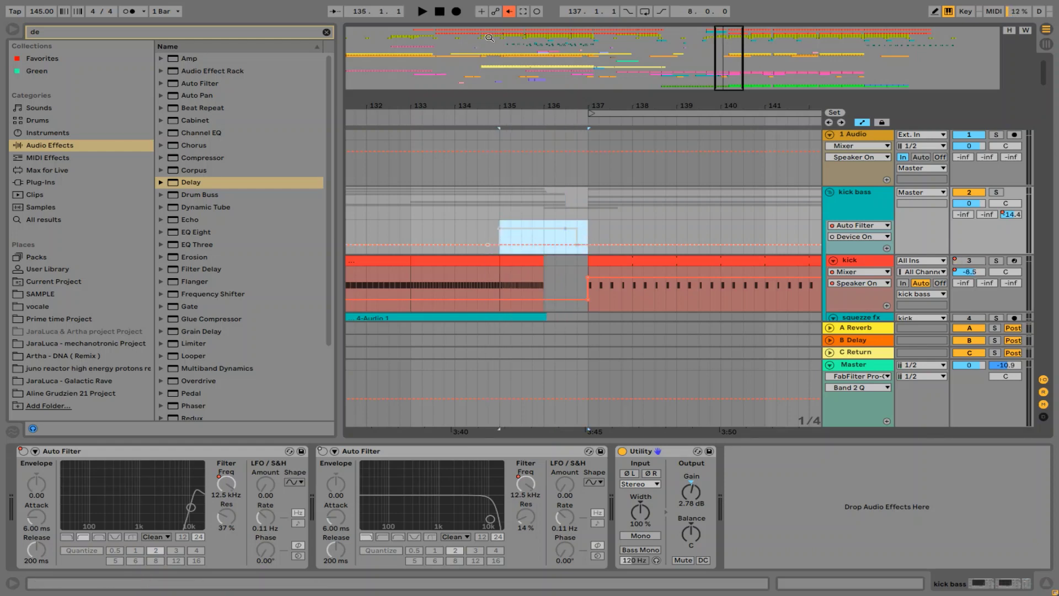
left_click(509, 11)
left_click(481, 509)
key("space")
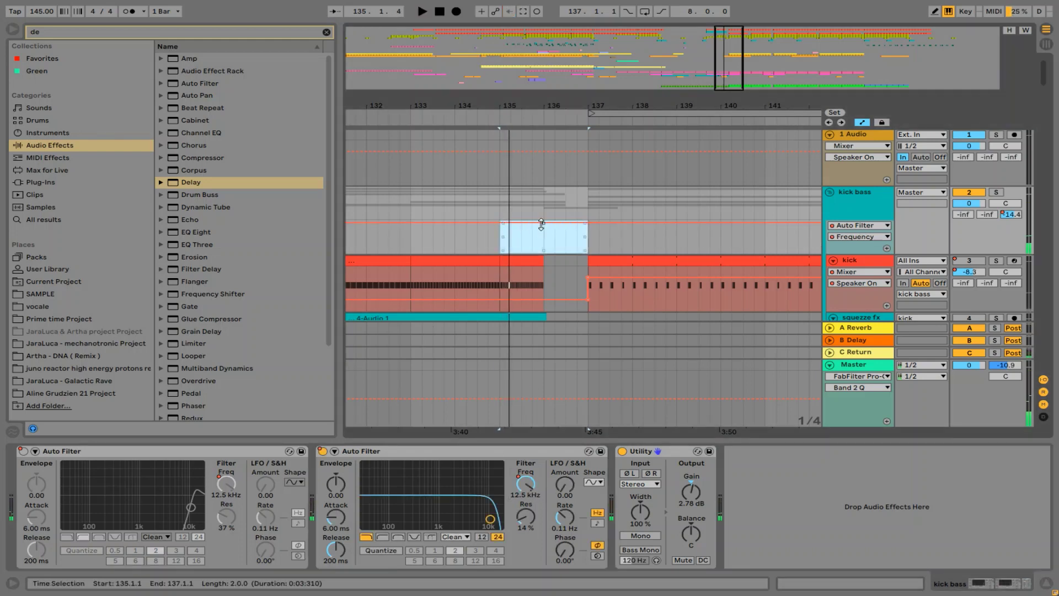
Step: Automate the kick bass Auto Filter Frequency to fall from bar 135 to a low point at bar 136, recover by bar 137, and audition it
left_click(500, 225)
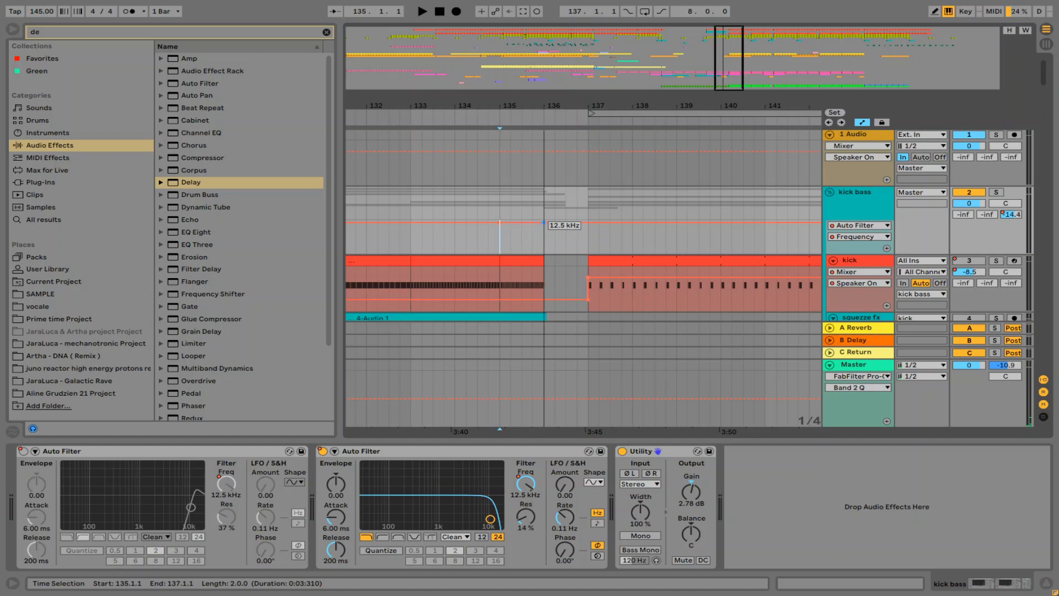
left_click_drag(544, 223, 551, 253)
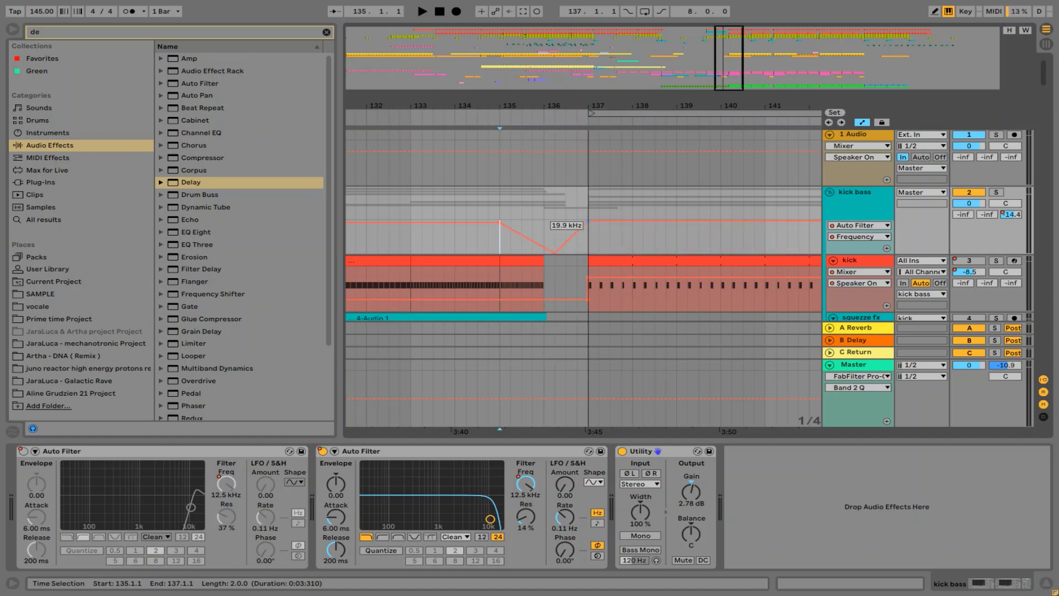
left_click(451, 243)
key("space")
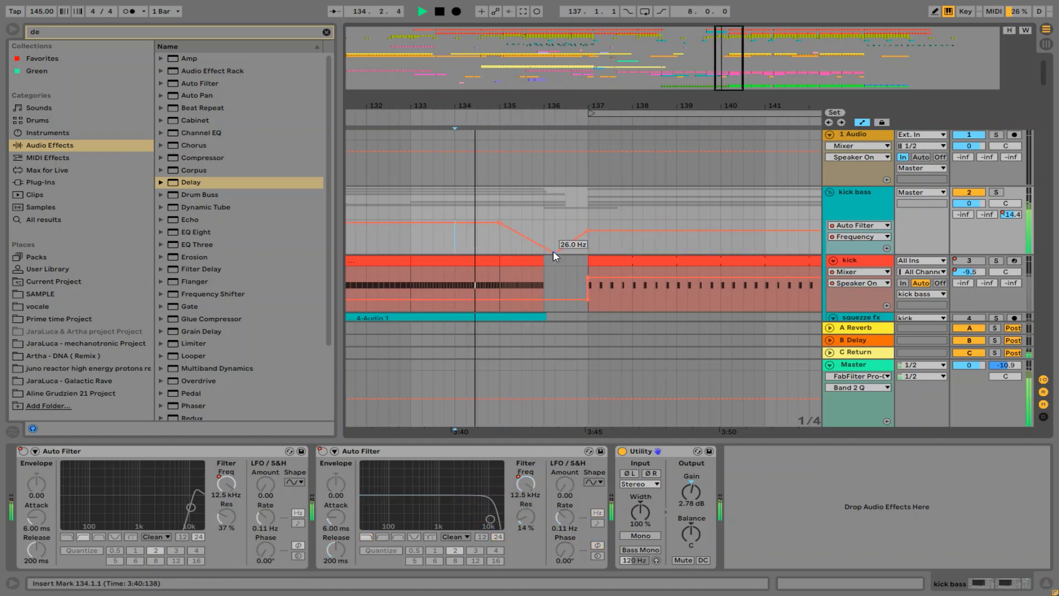
left_click_drag(565, 252, 544, 240)
key("space")
key("space")
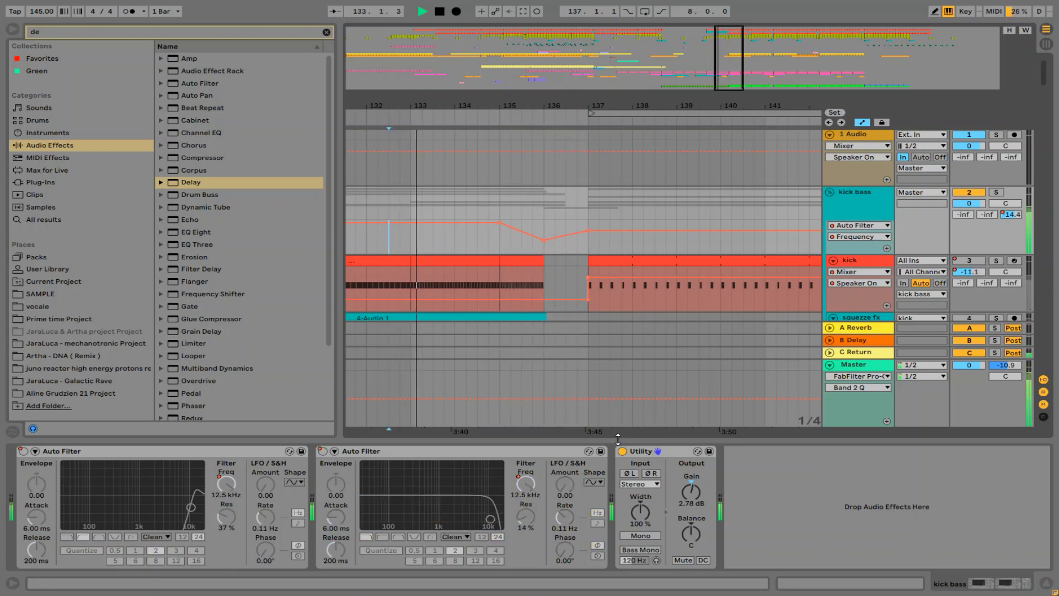
Step: Play through the drop transition, and slightly raise the low point of the 5 Audio volume automation around bar 136
key("ctrl+alt+l")
scroll(619, 439, "down", 4)
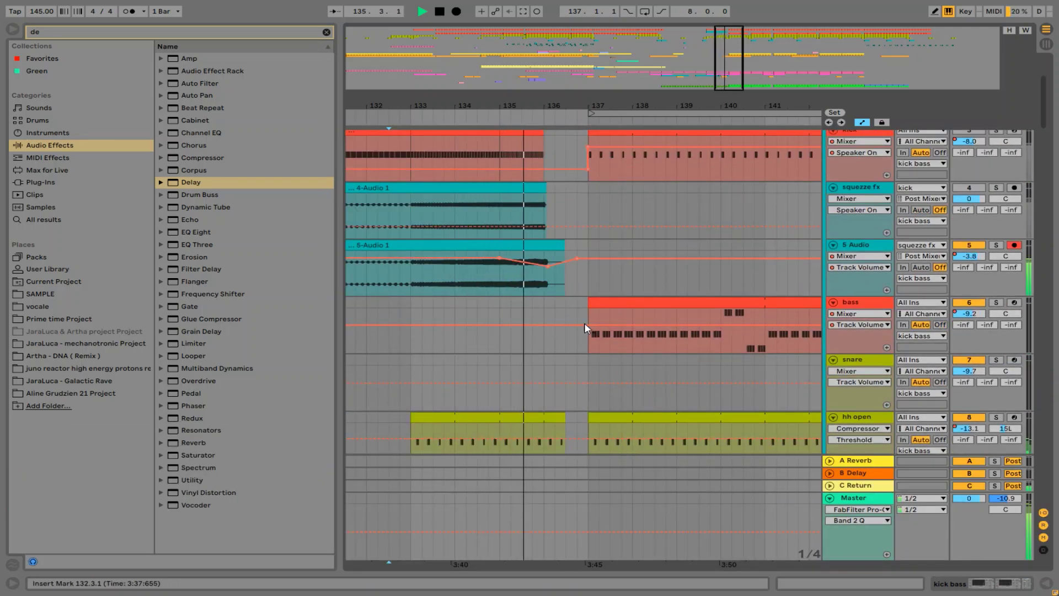
left_click(570, 283)
key("space")
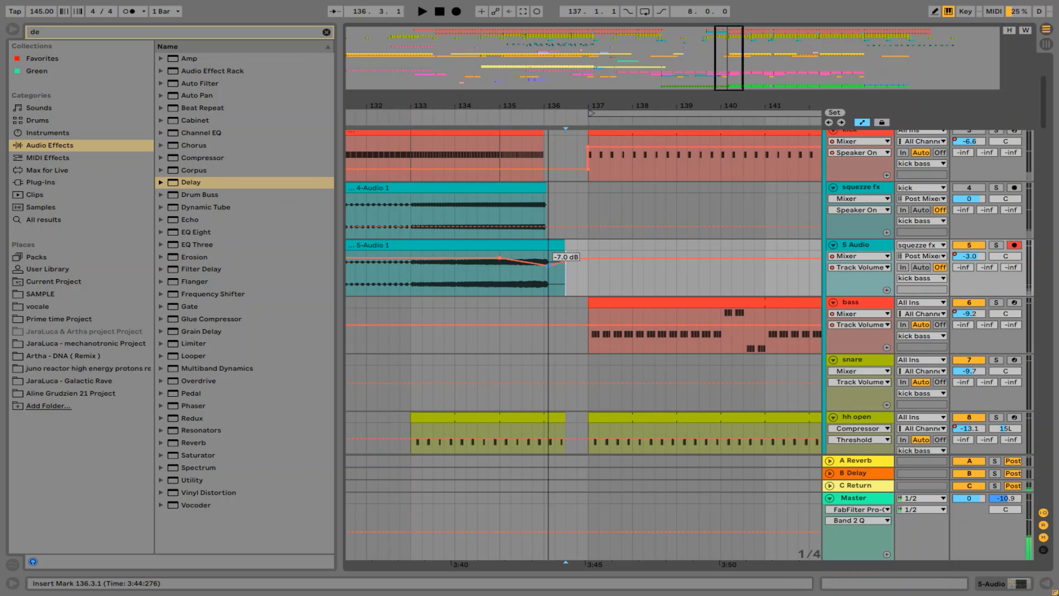
Step: Search the audio effects for Reverb and add it after the Delay on the 5 Audio track
left_click(899, 245)
left_click(884, 245)
double_click(885, 244)
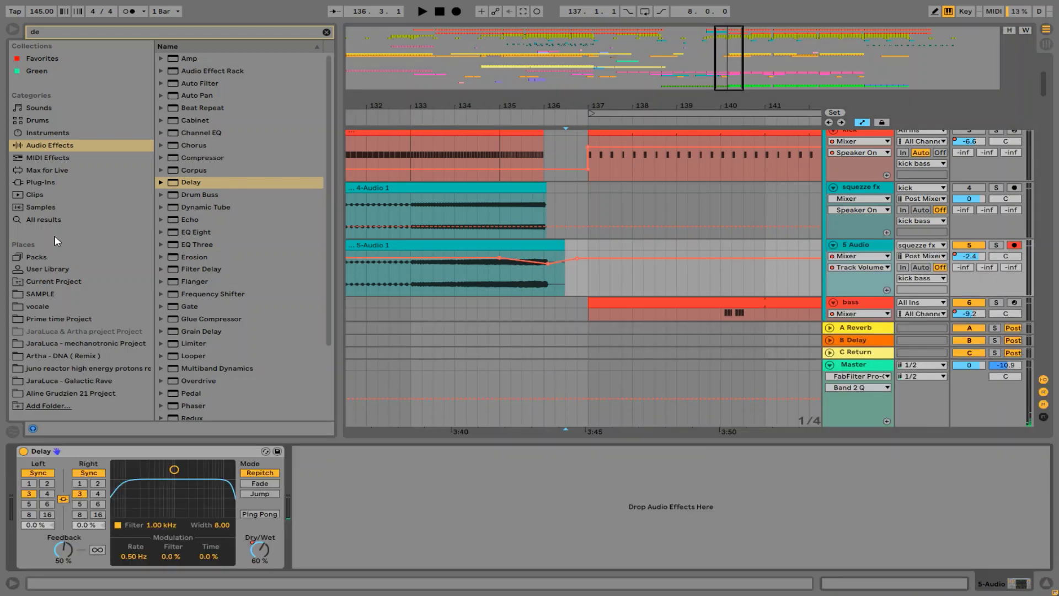
left_click_drag(40, 35, 14, 32)
key("BackSpace")
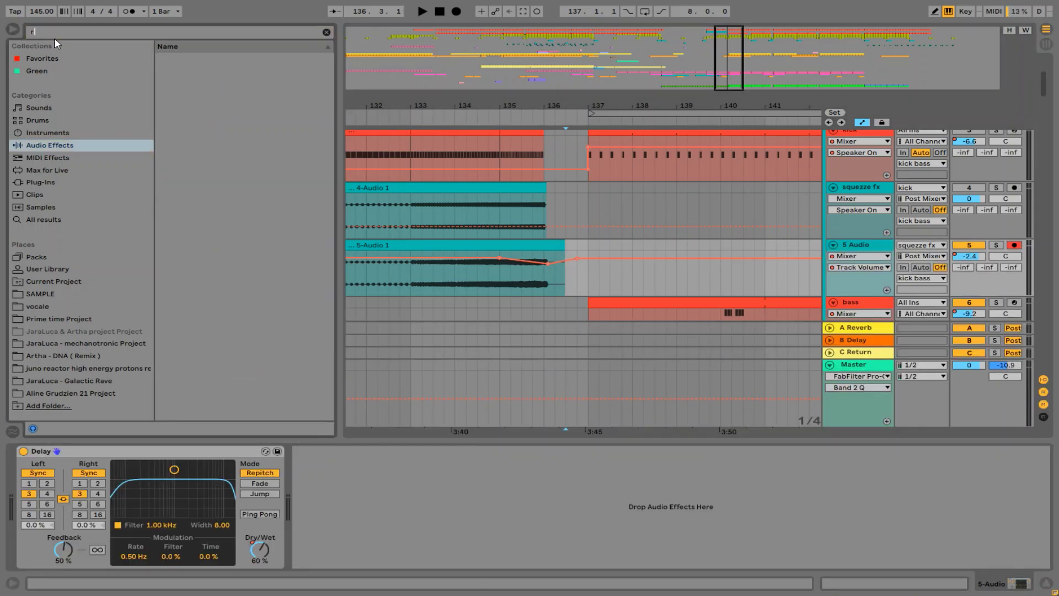
type("revv")
key("BackSpace")
key("BackSpace")
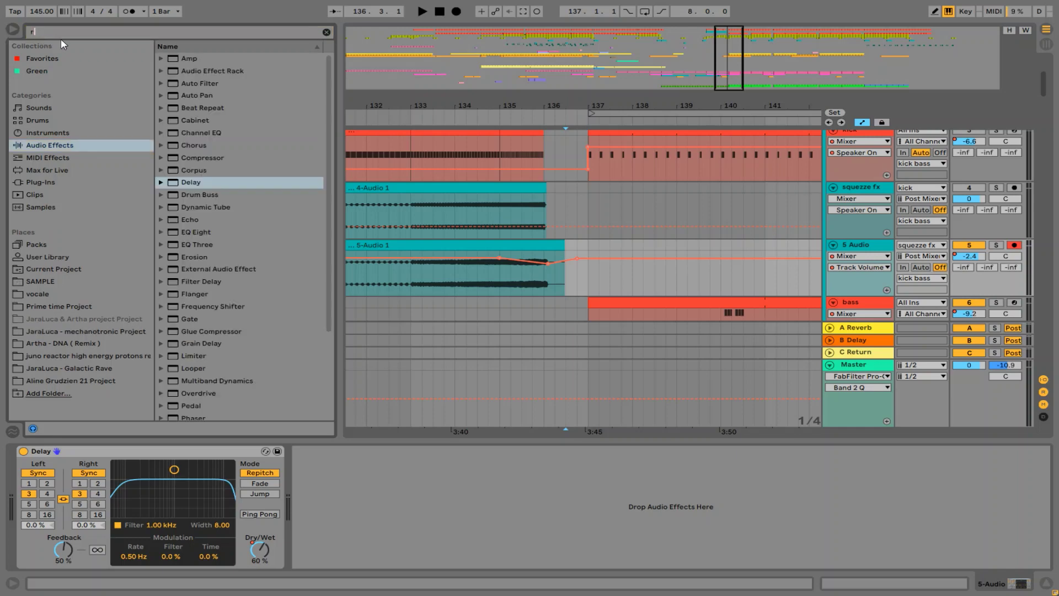
left_click_drag(198, 273, 104, 517)
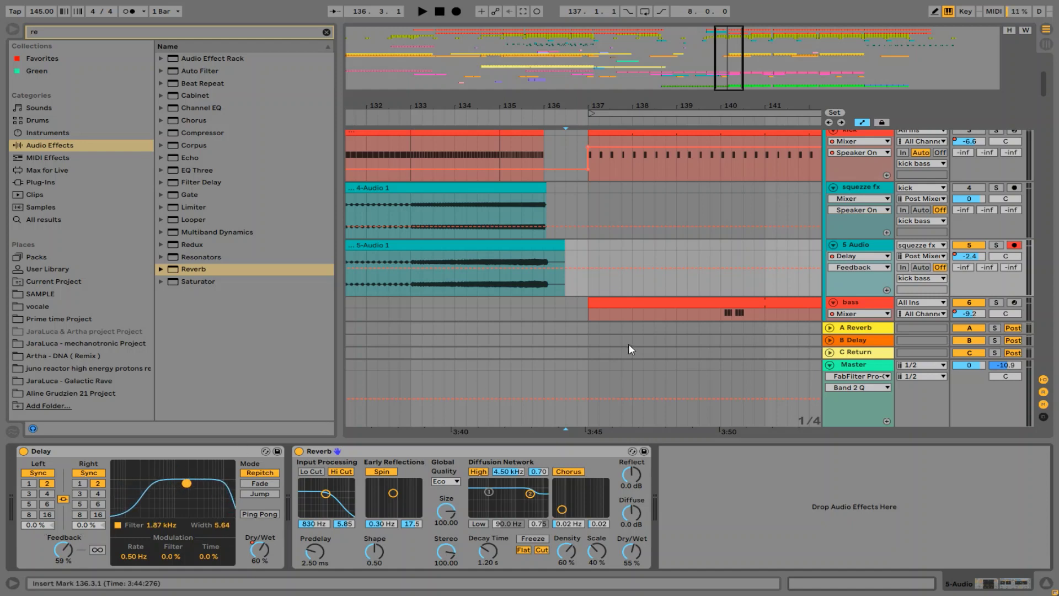
Step: Automate the Reverb's Dry/Wet on 5 Audio from zero in late bar 135 to 49 % at bar 136, and delete the clip's tail after bar 136
left_click(521, 294)
left_click(532, 299)
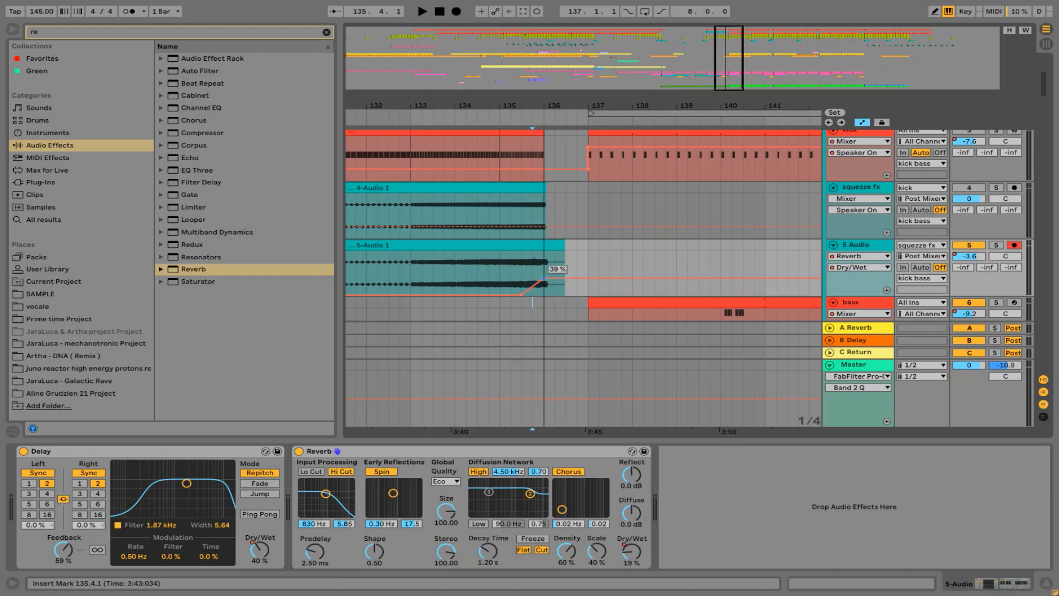
left_click_drag(548, 289, 578, 247)
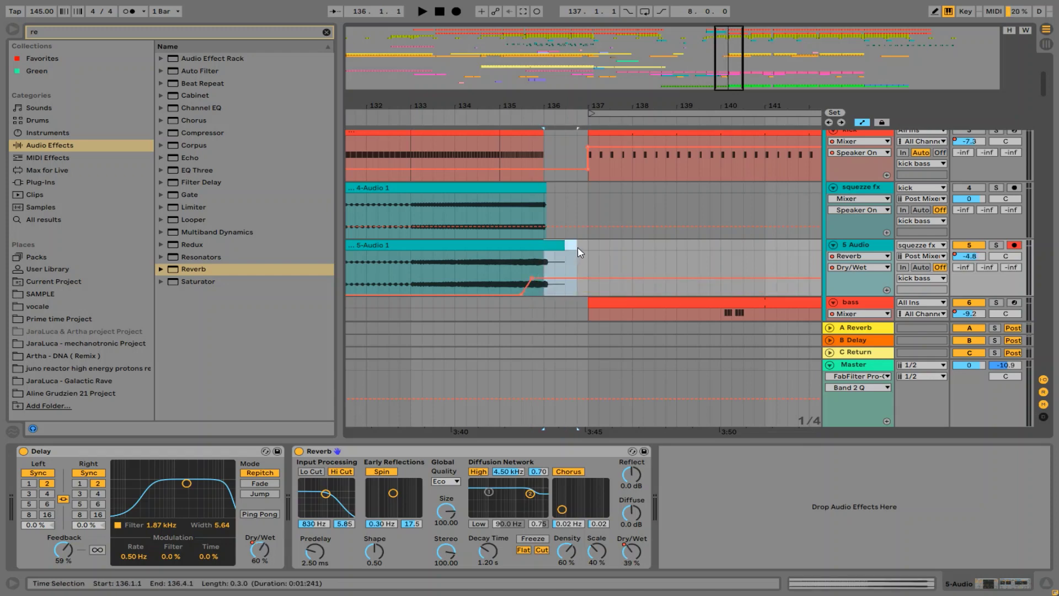
left_click_drag(530, 282, 543, 274)
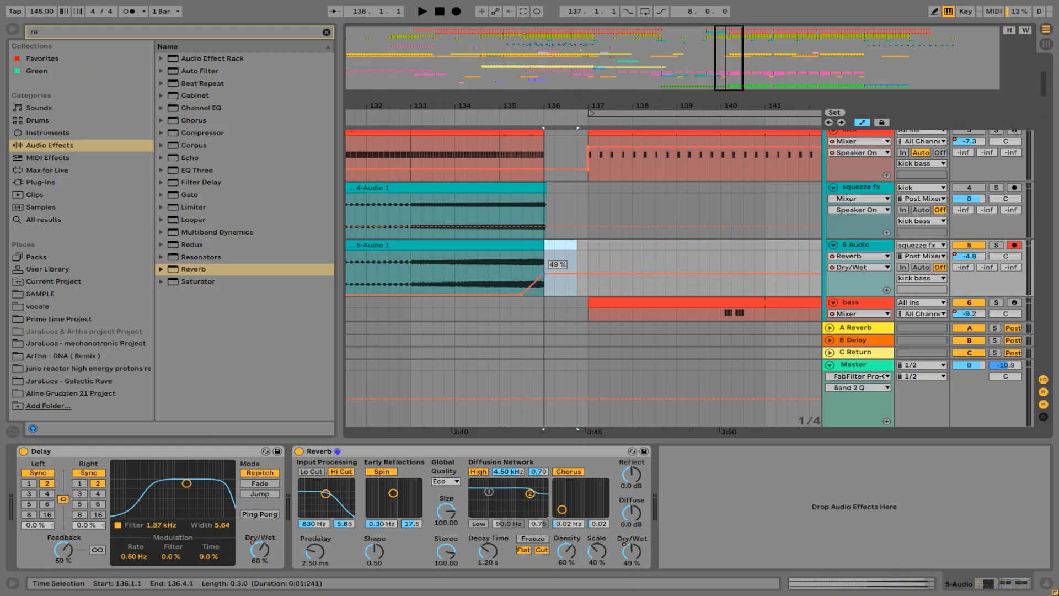
Step: Raise the Reverb Dry/Wet automation at bar 136 to 66 %, and audition the 5 Audio track soloed from 133.2
left_click(421, 280)
key("space")
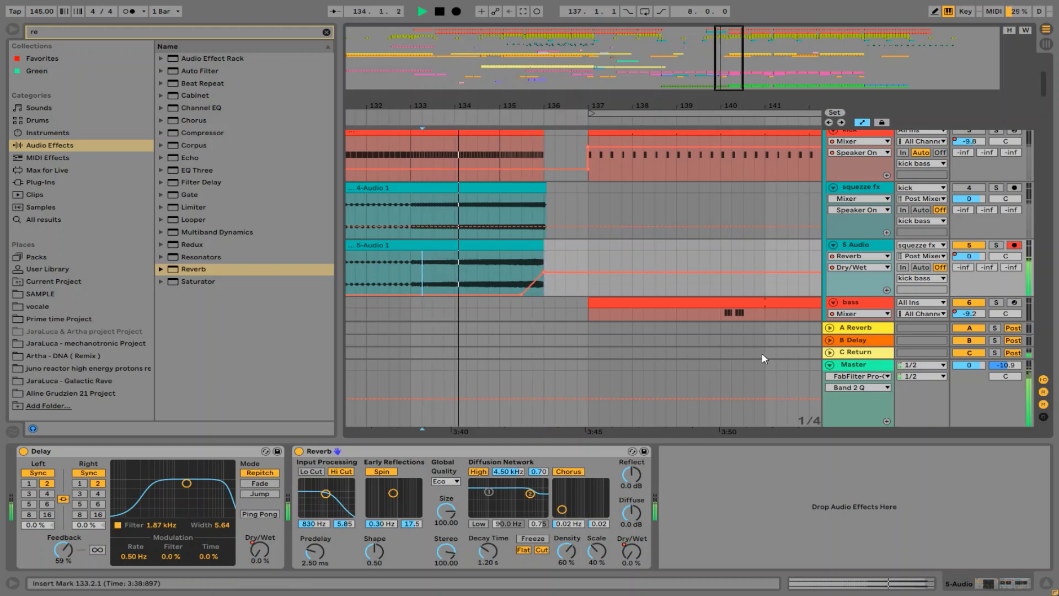
left_click_drag(544, 272, 544, 266)
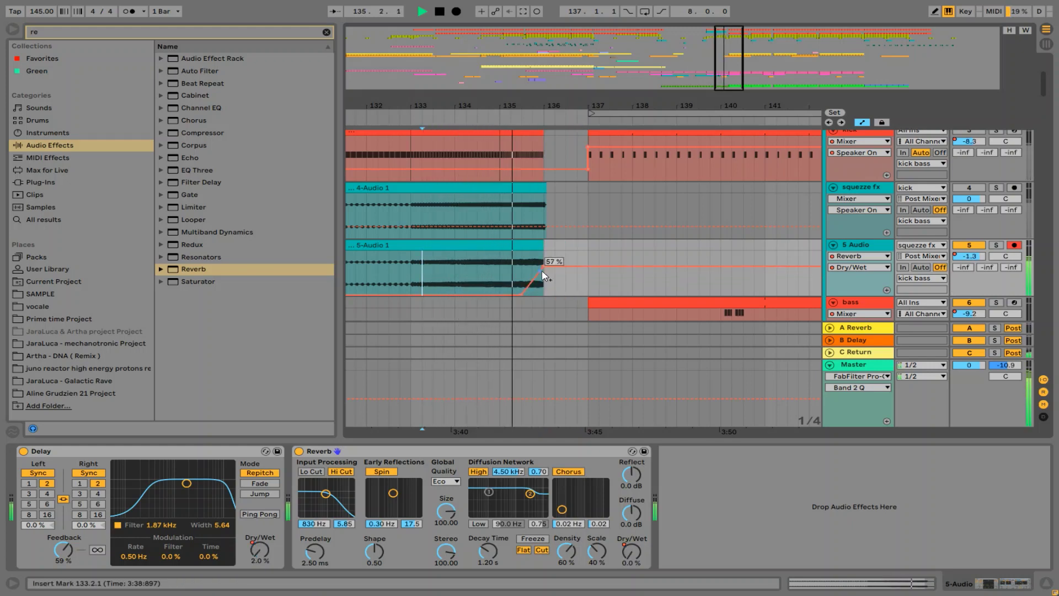
left_click(996, 245)
key("space")
key("space")
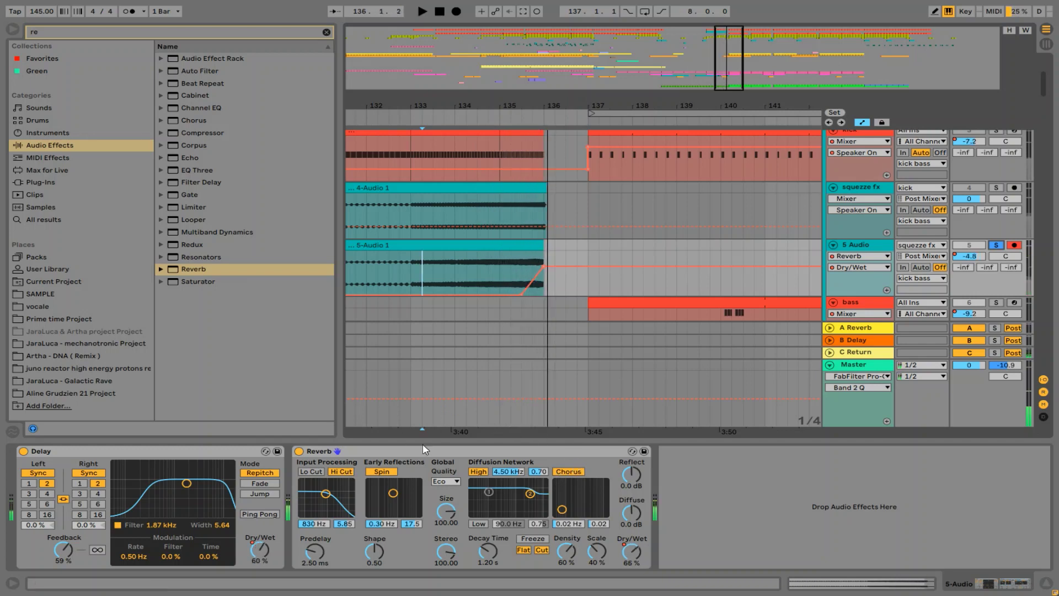
Step: Unlink the Delay's channels in Time mode, try 9.80 ms left and 4.83 ms right, and move its filter to 3.47 kHz with width 5.53
left_click(971, 258)
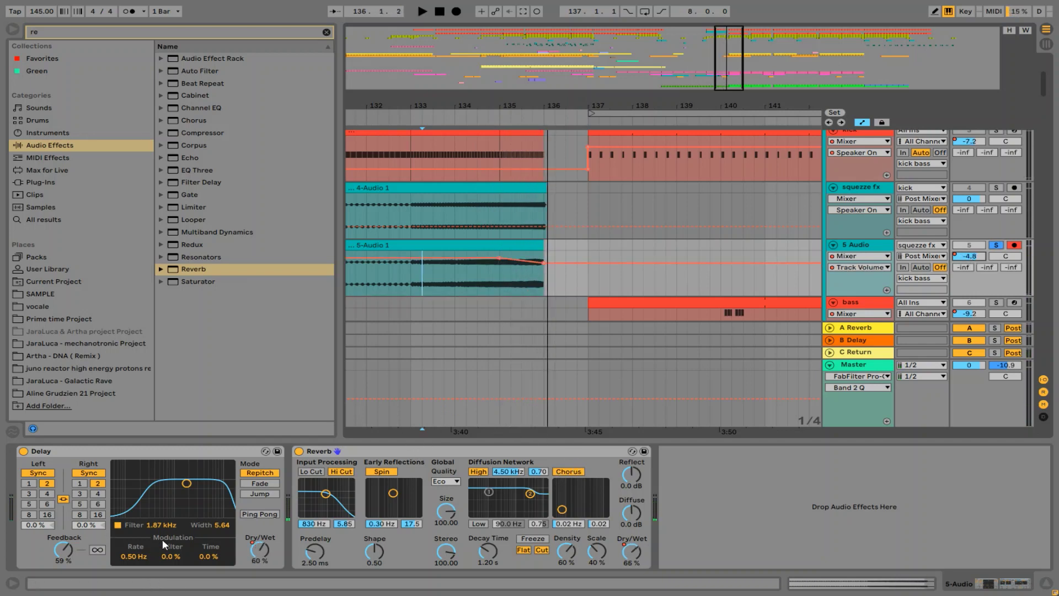
left_click(62, 500)
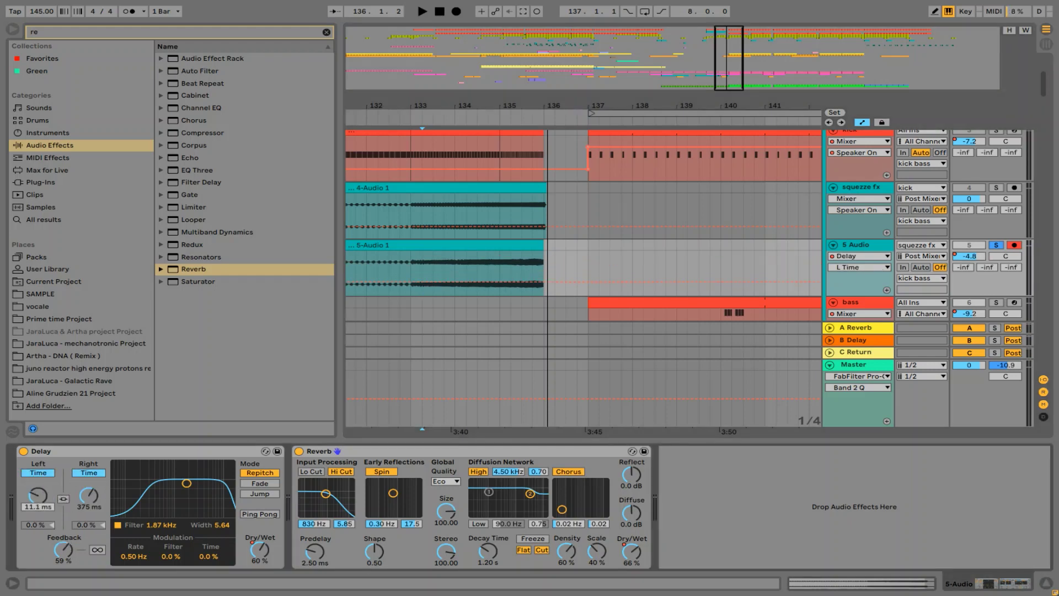
key("space")
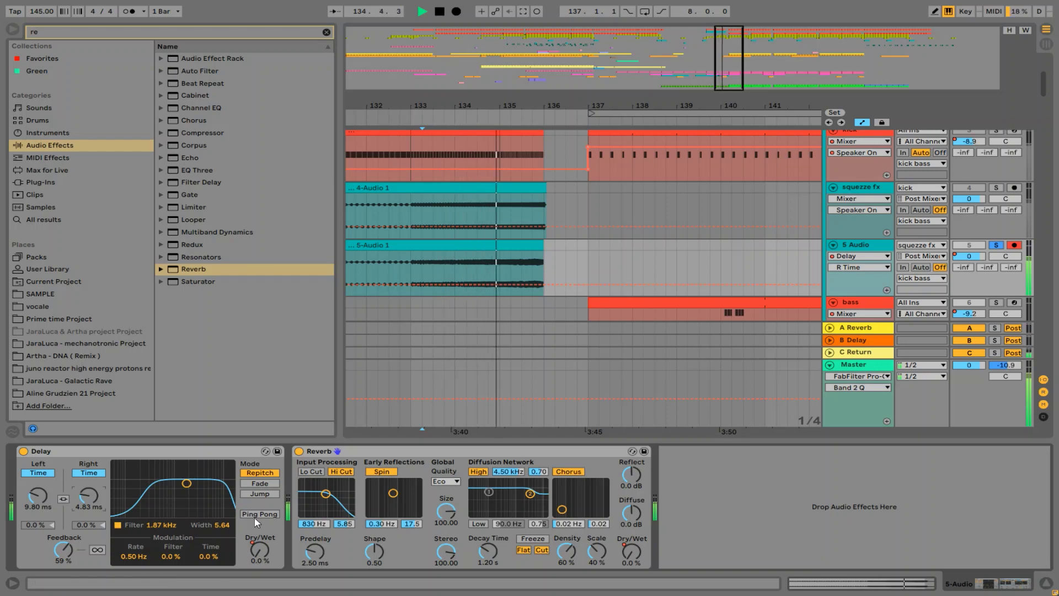
left_click_drag(186, 483, 198, 484)
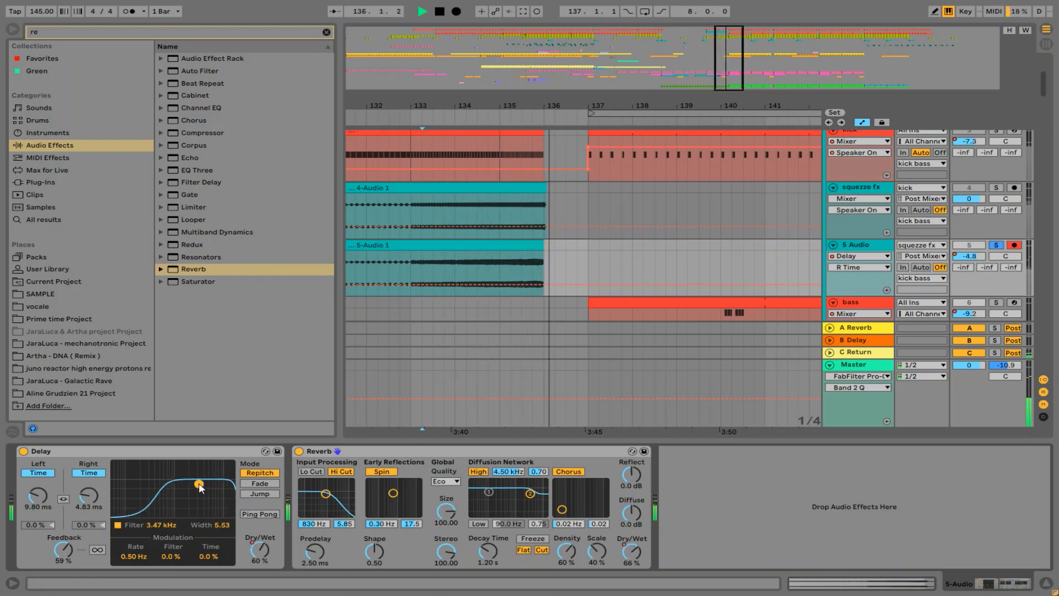
Step: Relink the Delay's channels at 303 ms, and set its feedback to 64 % and filter to 1.12 kHz with width 4.64 during playback
left_click_drag(89, 496, 47, 483)
left_click(64, 499)
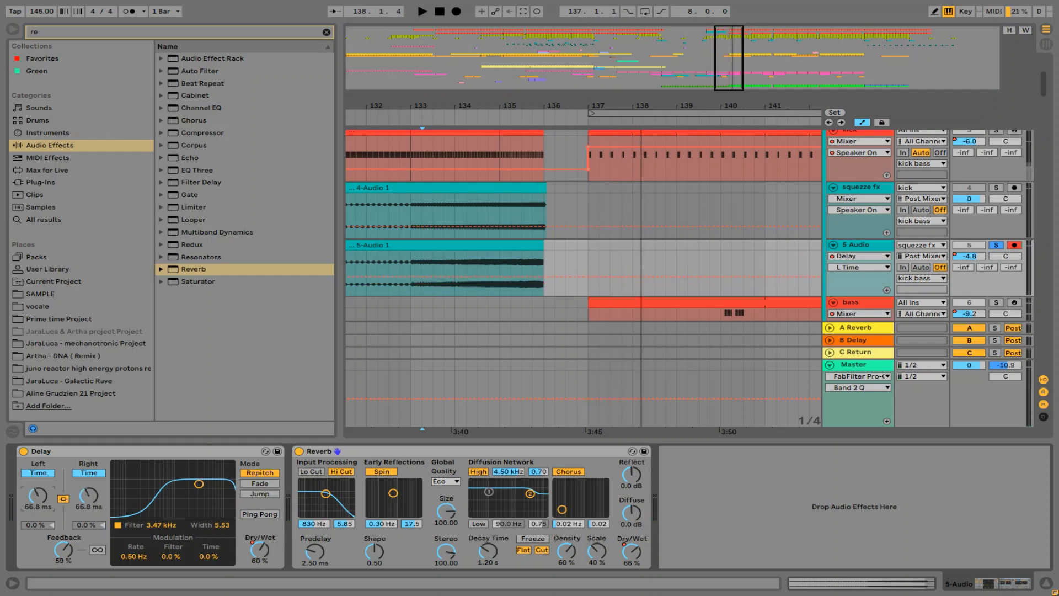
key("space")
left_click_drag(62, 548, 62, 545)
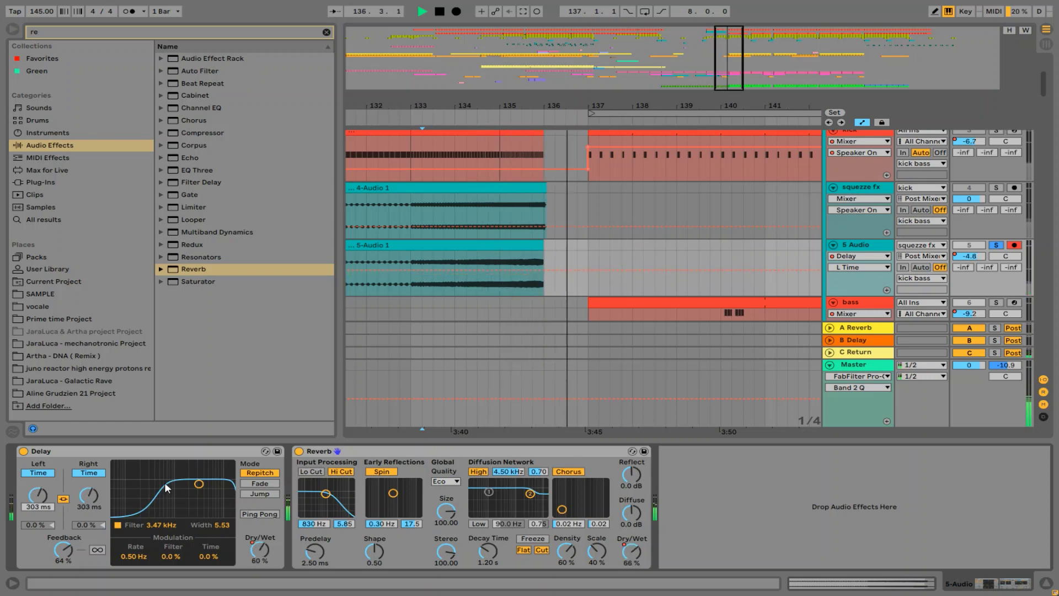
left_click_drag(199, 484, 177, 490)
Step: Start the Delay's Dry/Wet automation ramp on 5 Audio earlier, at about 134.4, re-enable automation and replay the roll
left_click(259, 549)
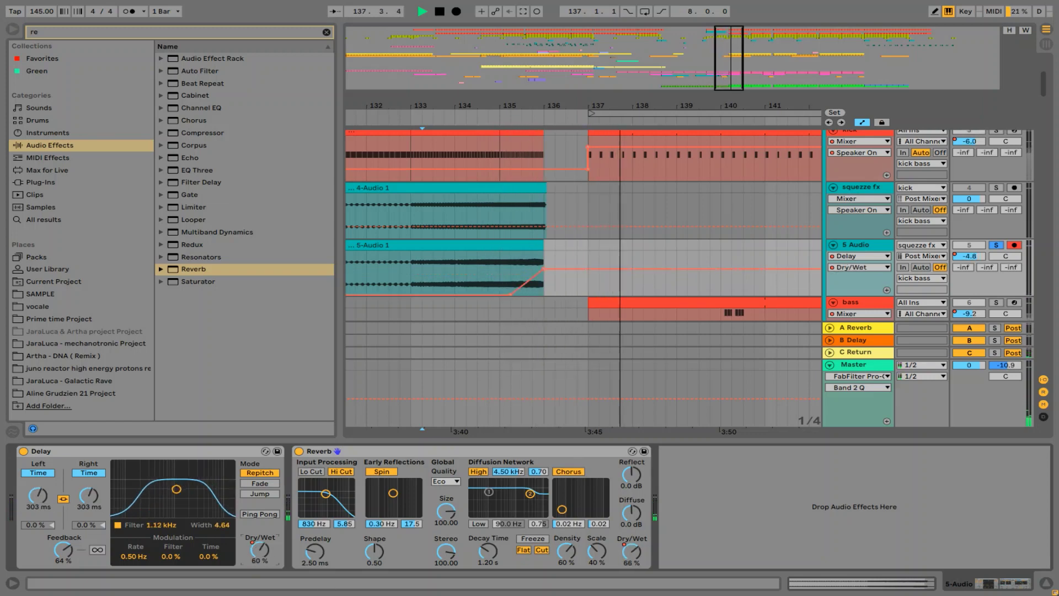
left_click_drag(511, 294, 488, 294)
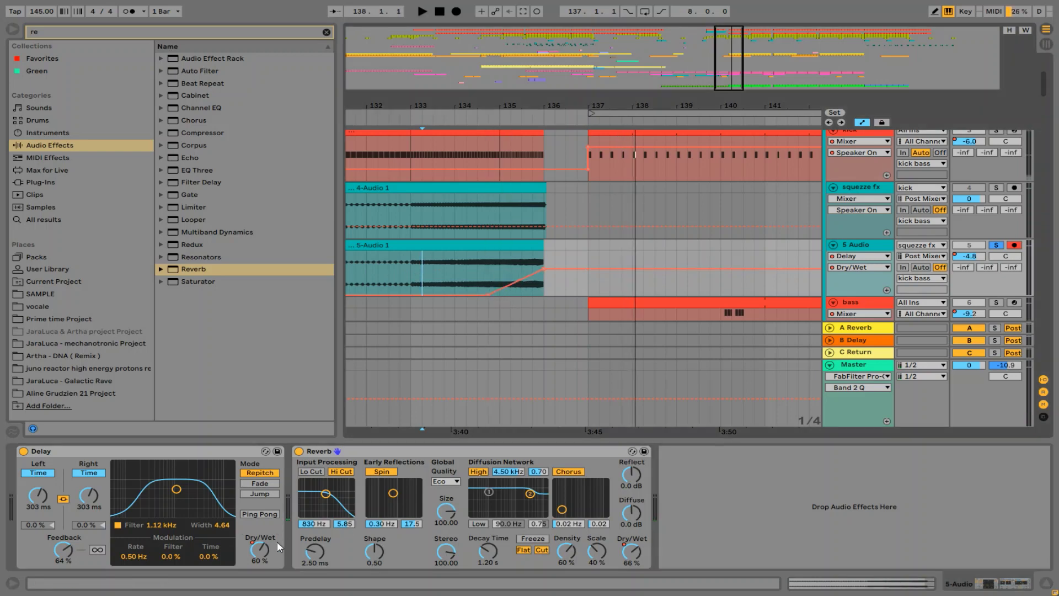
left_click_drag(258, 547, 256, 548)
left_click(509, 11)
key("space")
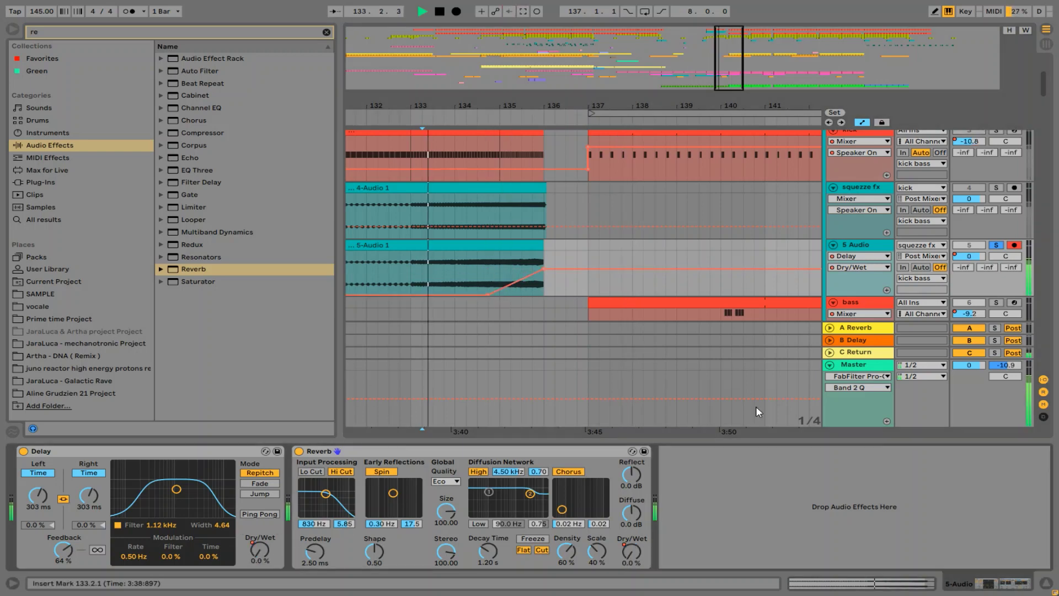
Step: Enable Ping Pong on the Delay, set its filter to 1.87 kHz with width 4.53, and try linked times of 229, 34.4 and 813 ms during playback
left_click(259, 514)
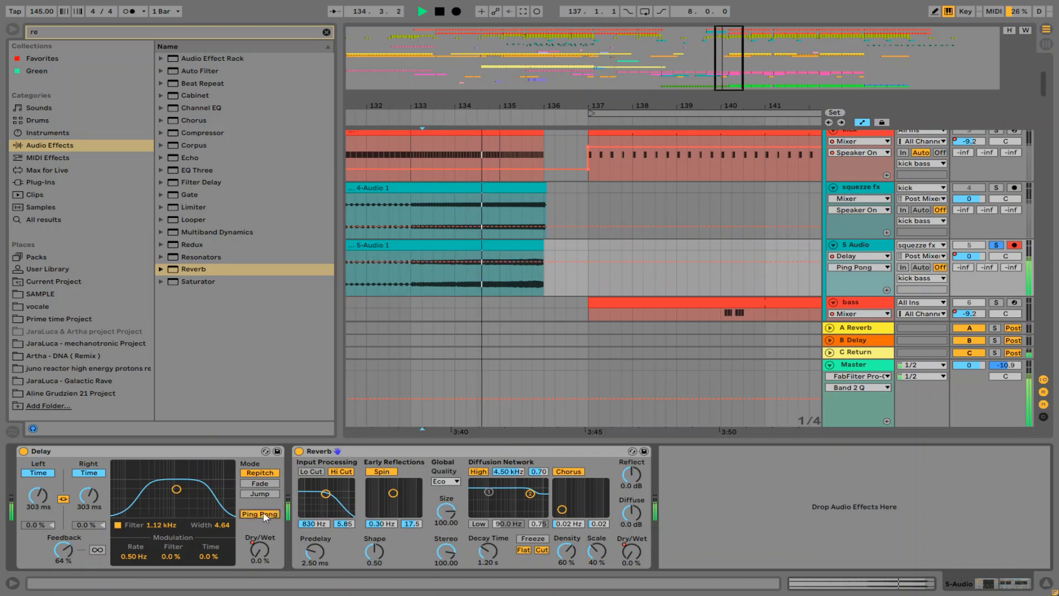
left_click_drag(176, 489, 187, 490)
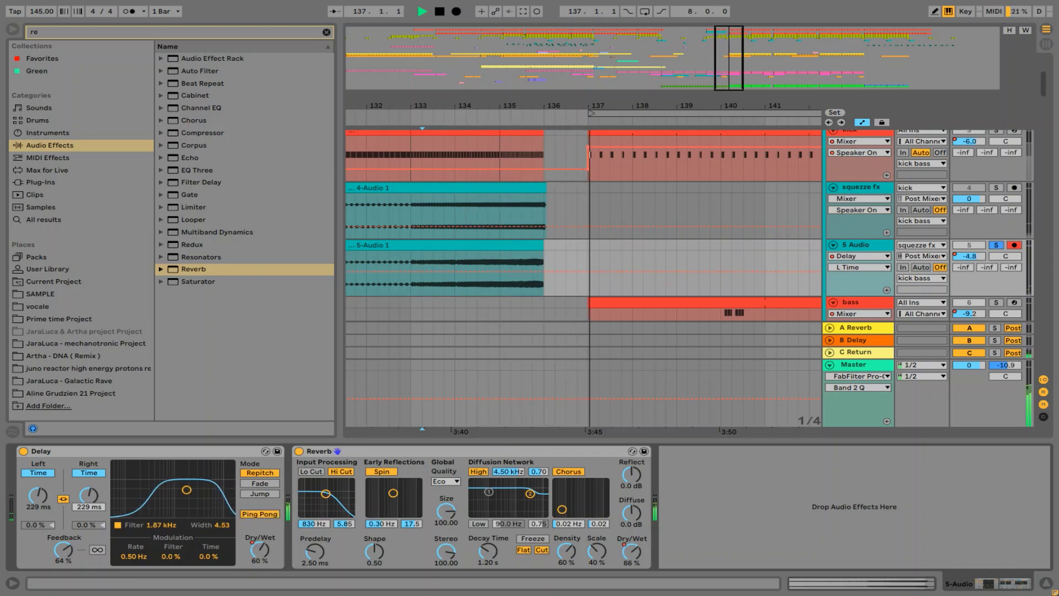
key("space")
key("space")
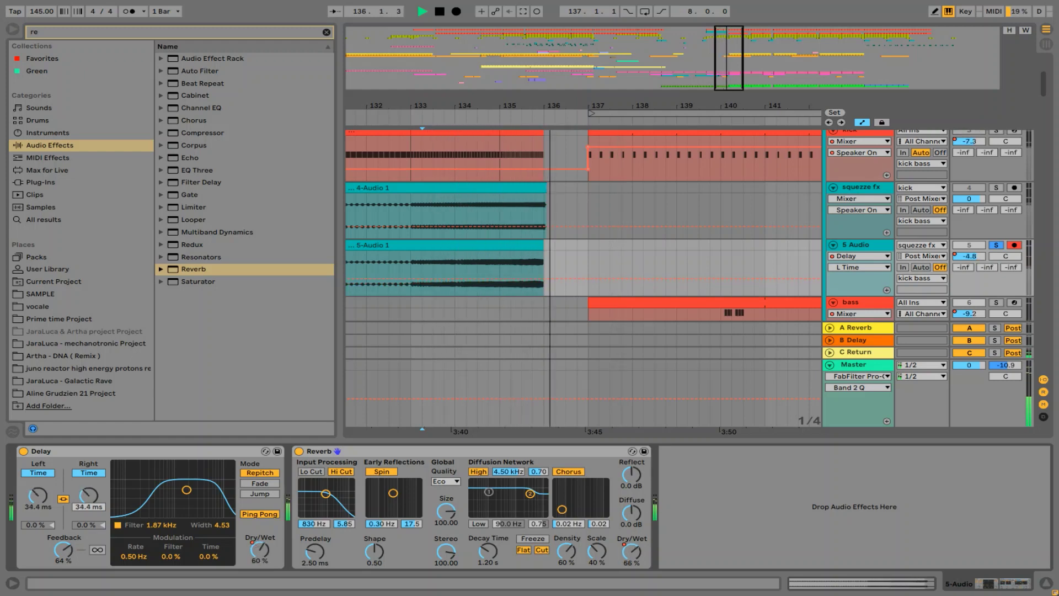
key("space")
key("space")
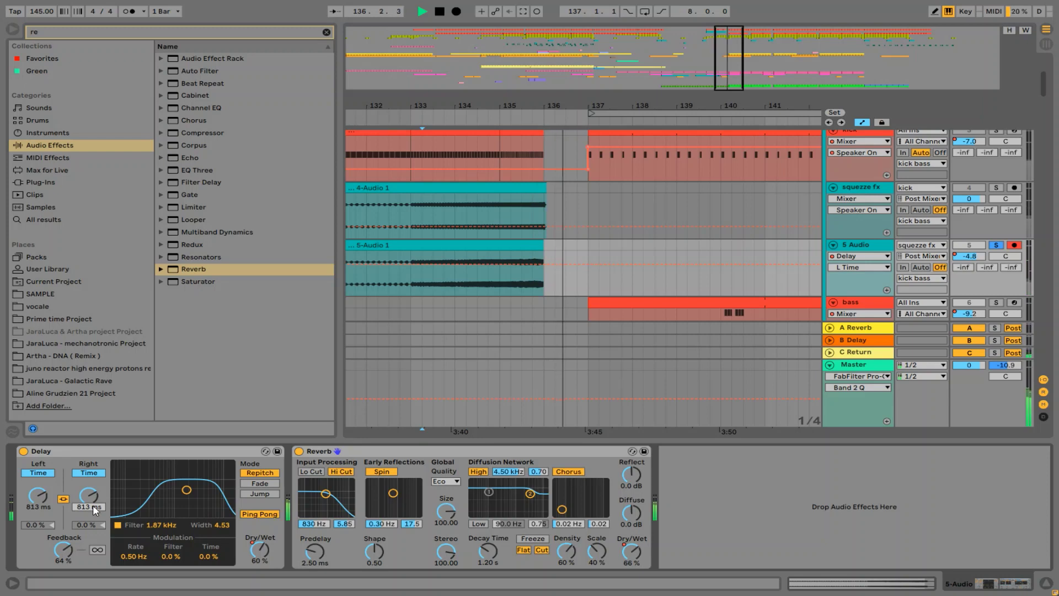
Step: Stop playback, unsolo 5 Audio and automate its Speaker On to off between 136.3 and 137.1
key("space")
left_click(997, 245)
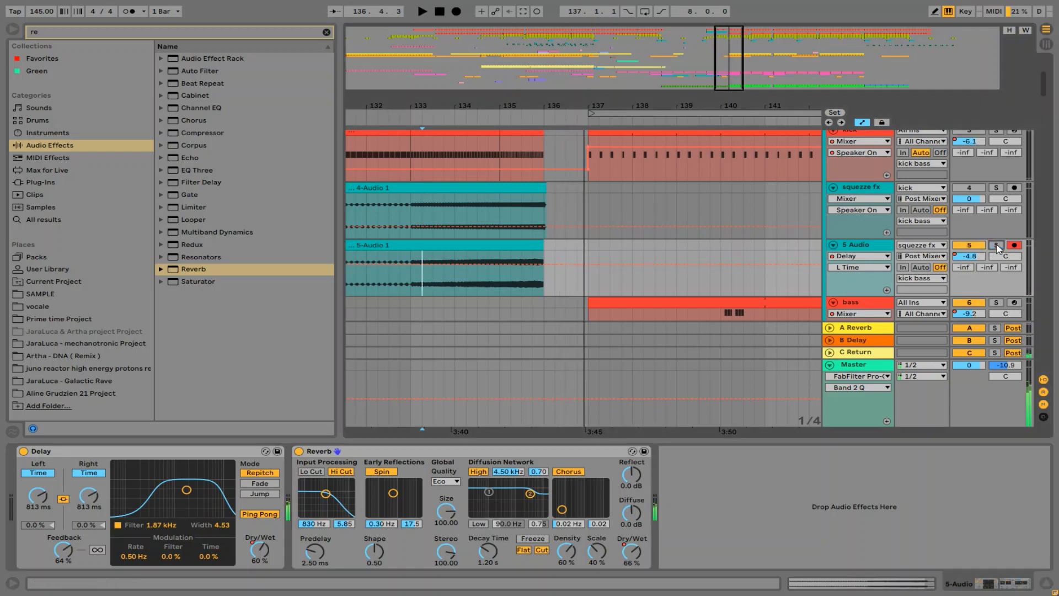
left_click_drag(587, 246, 560, 247)
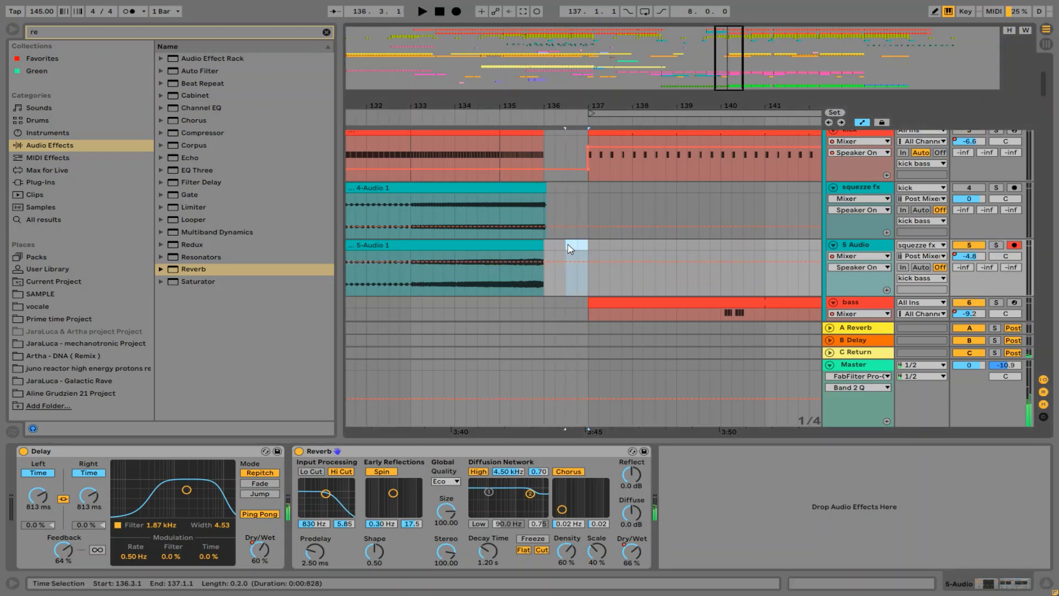
left_click_drag(569, 100, 568, 58)
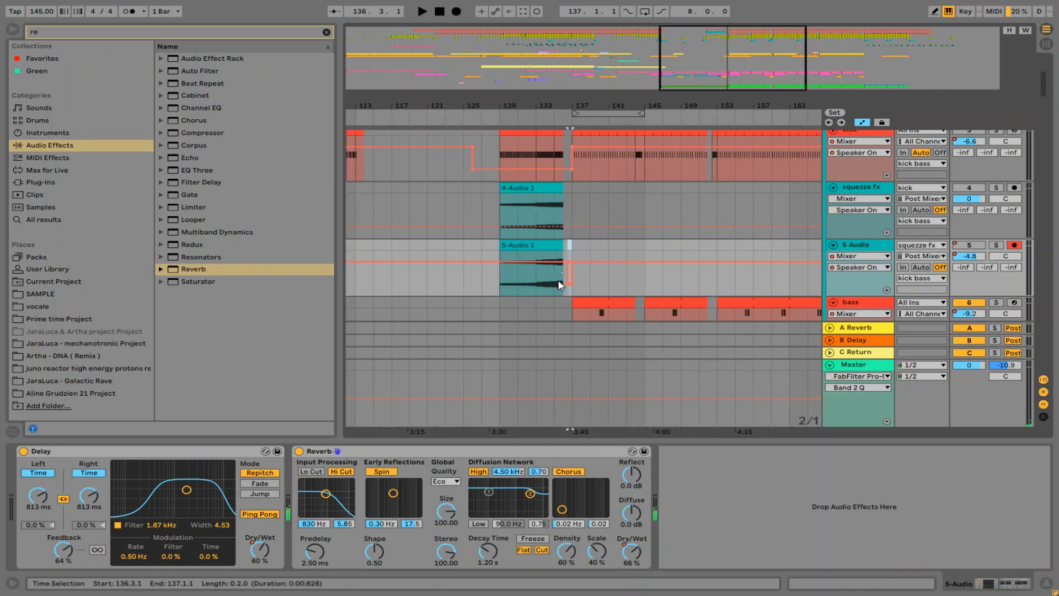
Step: Play the full mix from bar 127 and check how the squeeze effect leads into the drop
left_click(482, 276)
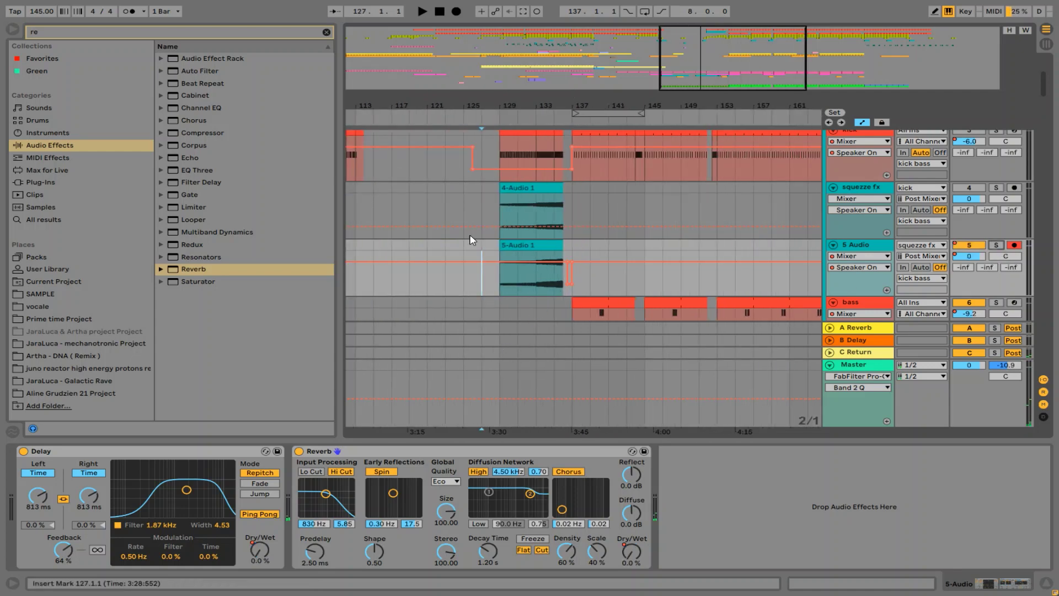
left_click_drag(576, 440, 612, 472)
scroll(645, 472, "down", 6)
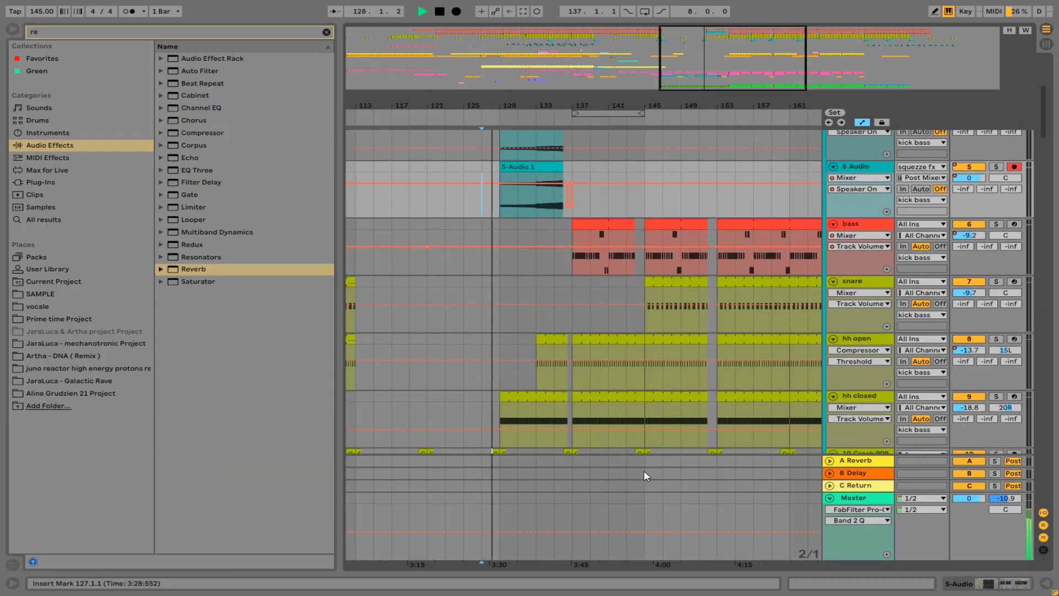
scroll(651, 436, "up", 14)
scroll(670, 430, "down", 6)
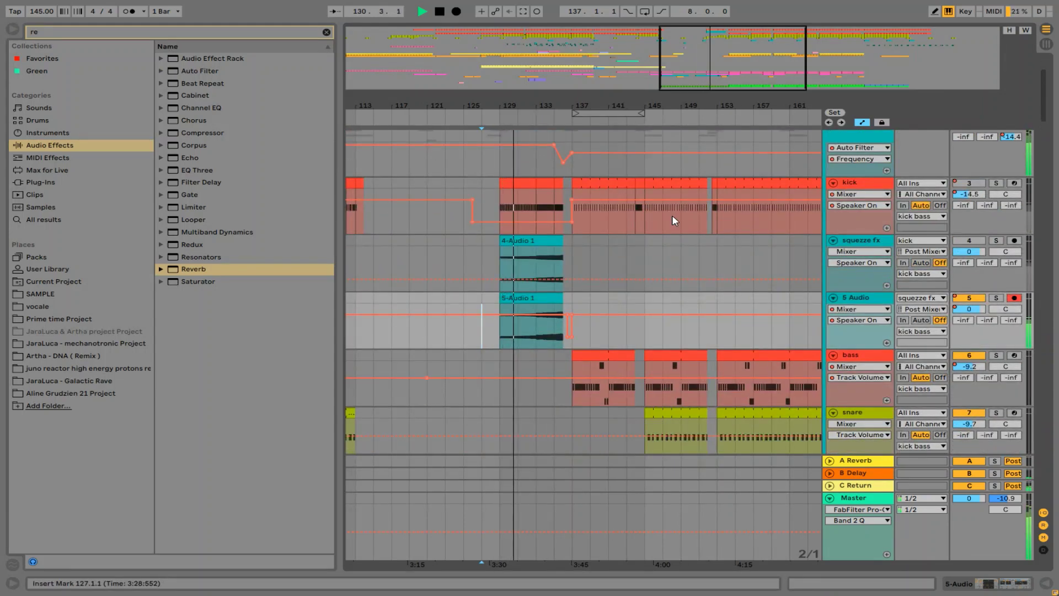
scroll(546, 164, "up", 4)
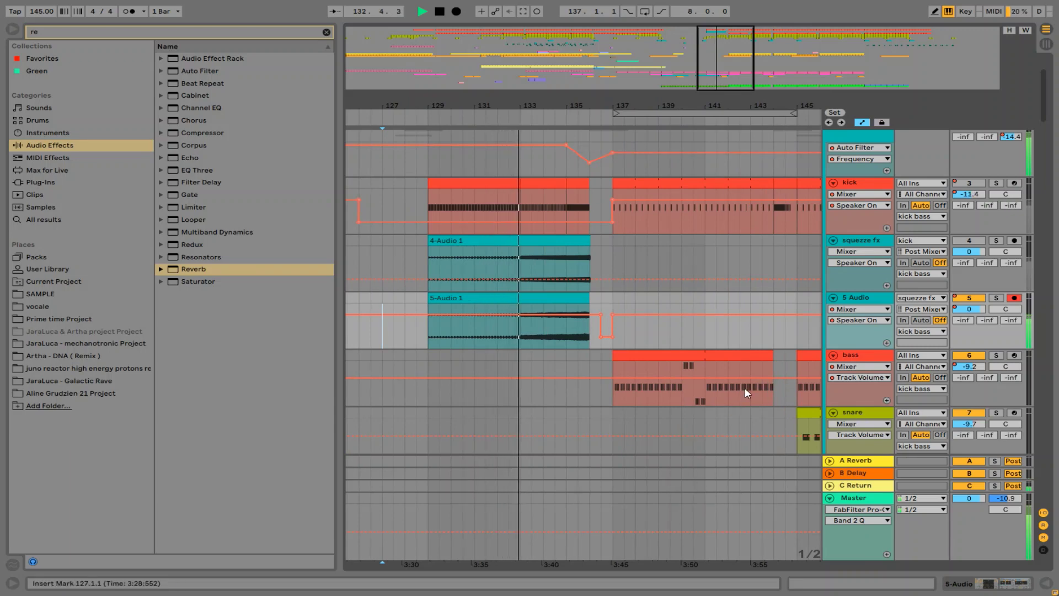
scroll(861, 231, "up", 3)
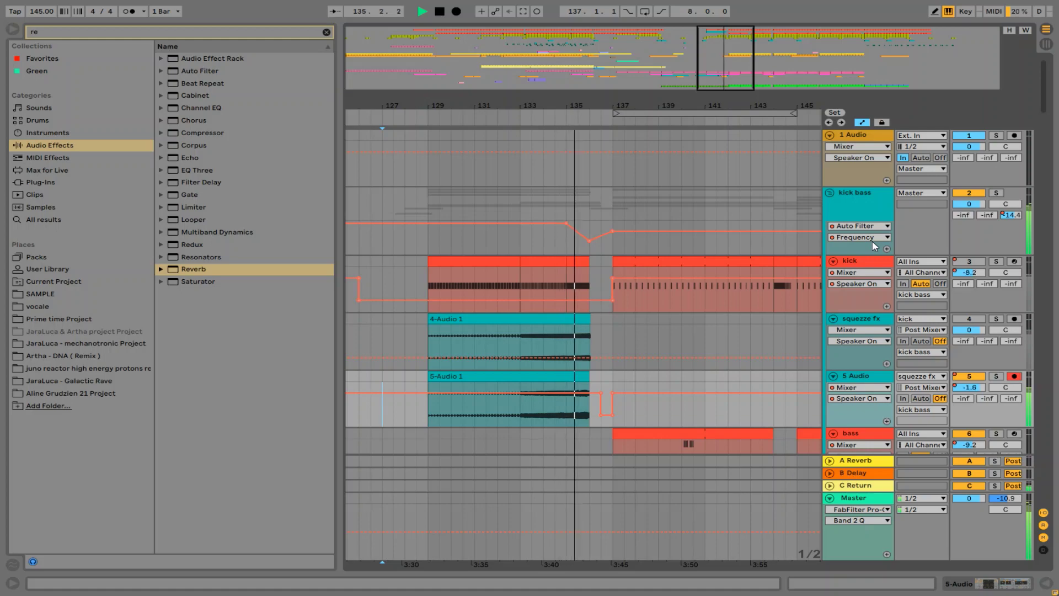
scroll(823, 346, "down", 3)
key("space")
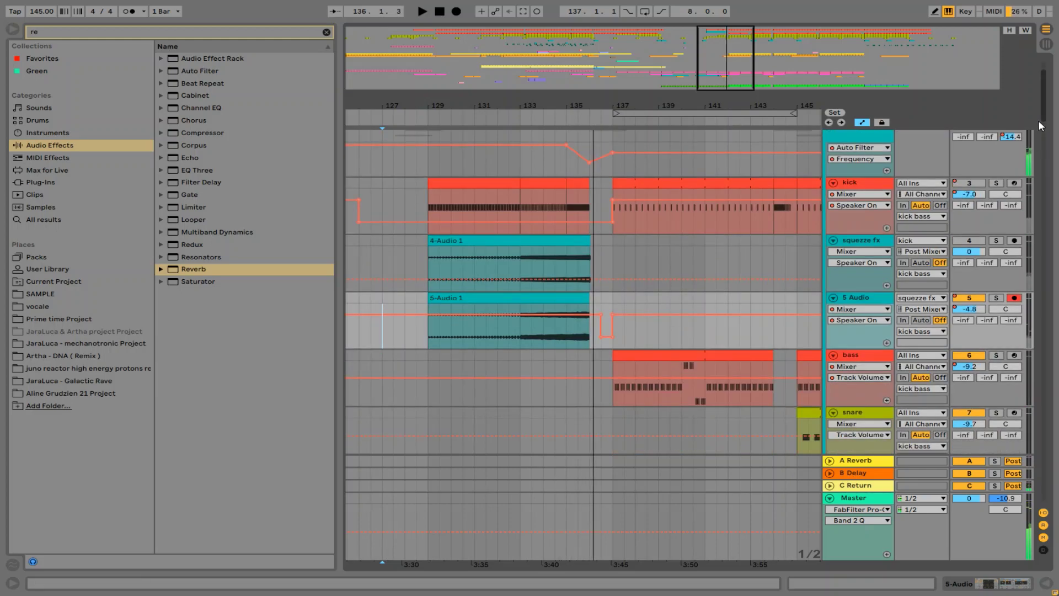
Step: Find the white noise track and examine its clip and filter sweep around bars 129 to 137 during playback
left_click_drag(1045, 114, 1042, 365)
scroll(981, 257, "up", 4)
scroll(915, 263, "up", 4)
left_click_drag(683, 108, 683, 39)
scroll(684, 359, "down", 6)
scroll(832, 361, "down", 2)
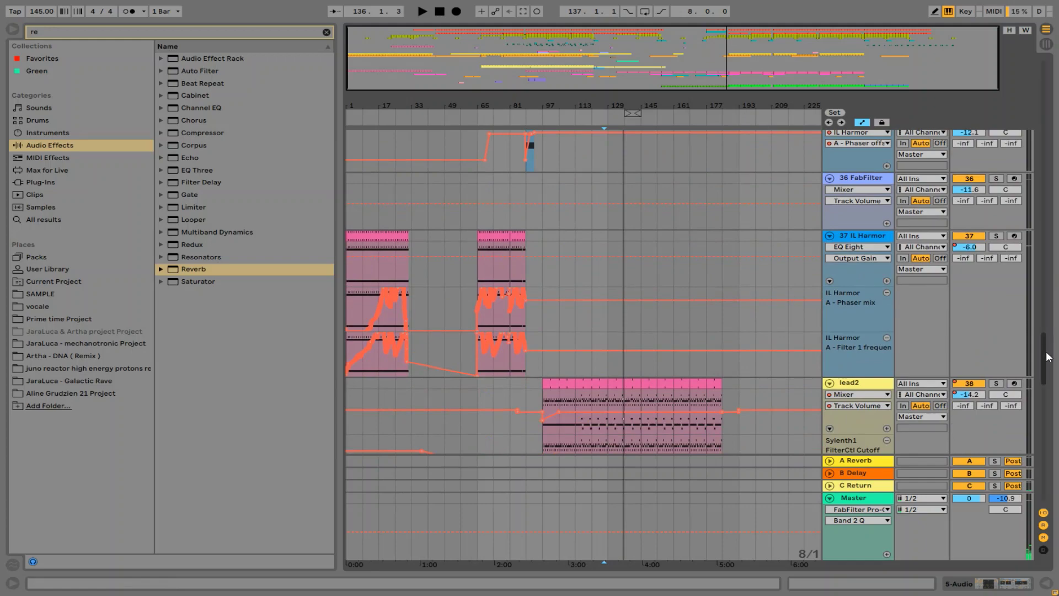
left_click_drag(1046, 353, 1046, 381)
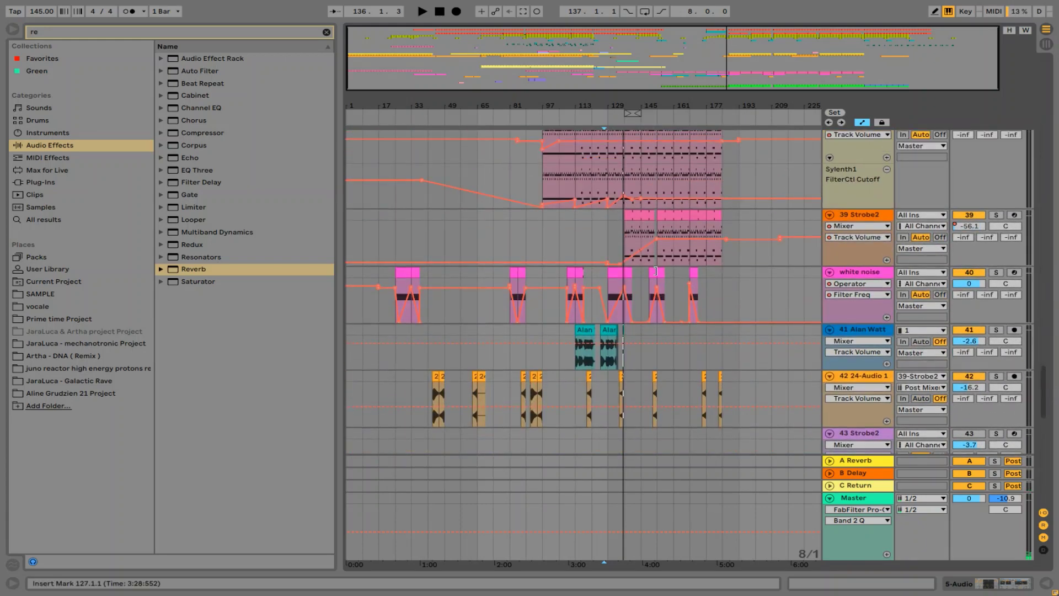
key("space")
left_click_drag(620, 107, 643, 264)
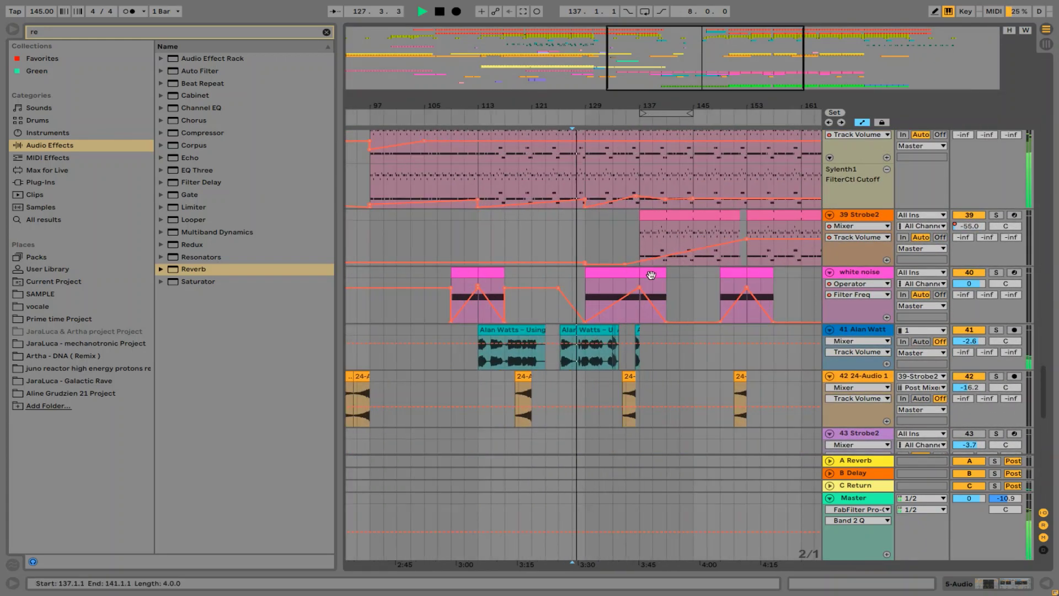
left_click(628, 284)
left_click_drag(648, 102, 645, 265)
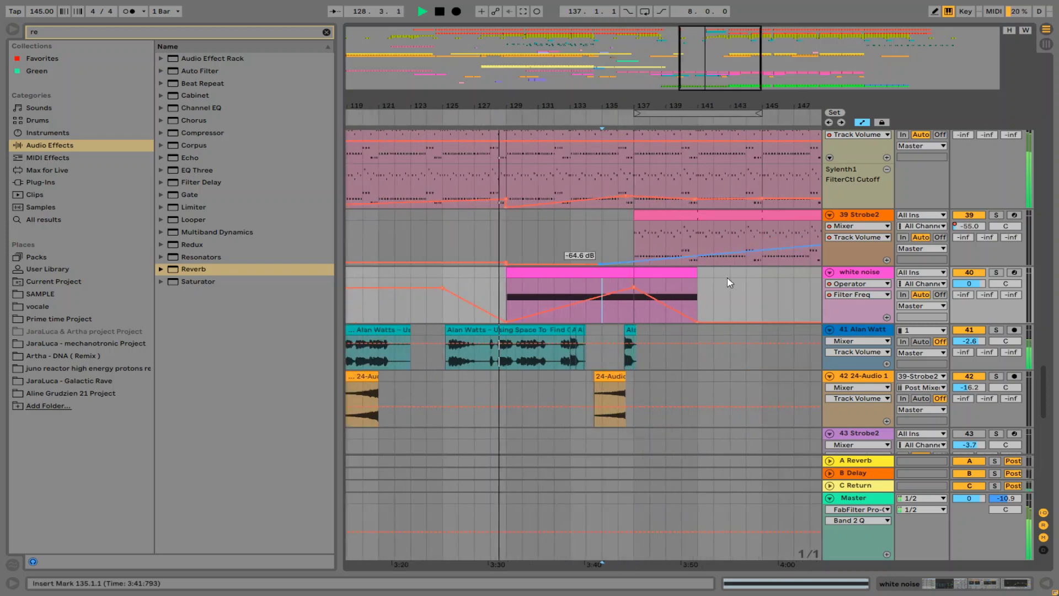
left_click(870, 273)
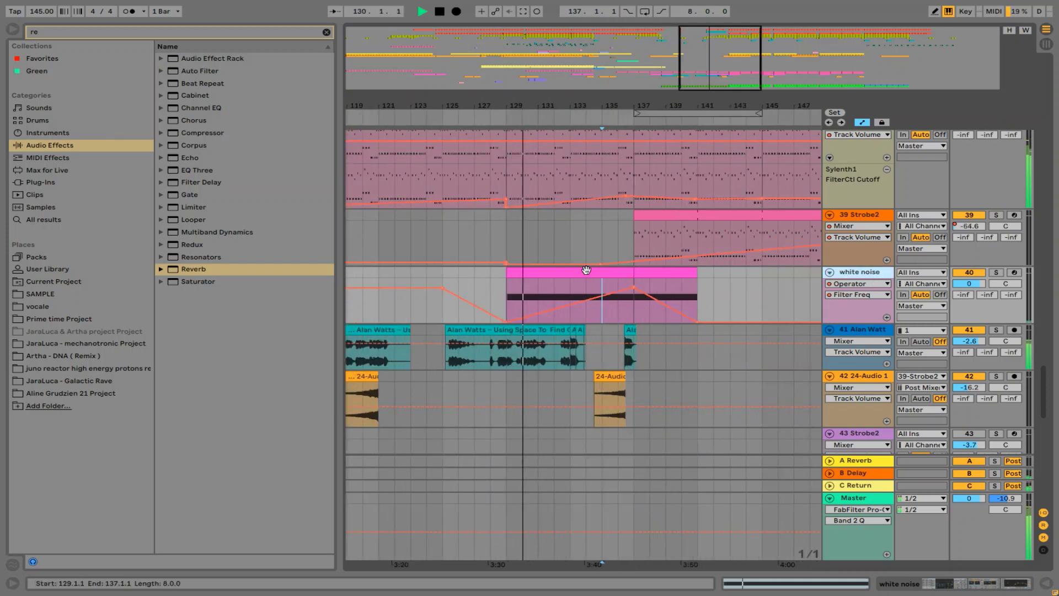
double_click(591, 295)
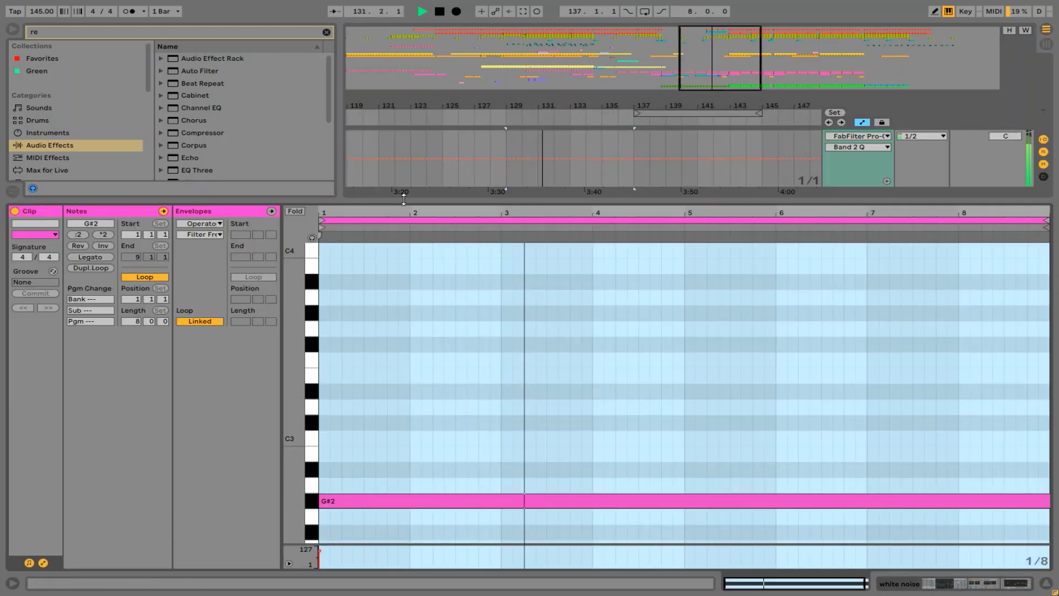
left_click(1046, 583)
Step: Move the white noise Filter Freq automation peak to bar 136 and clear its clip between bars 136 and 137
mouse_move(633, 151)
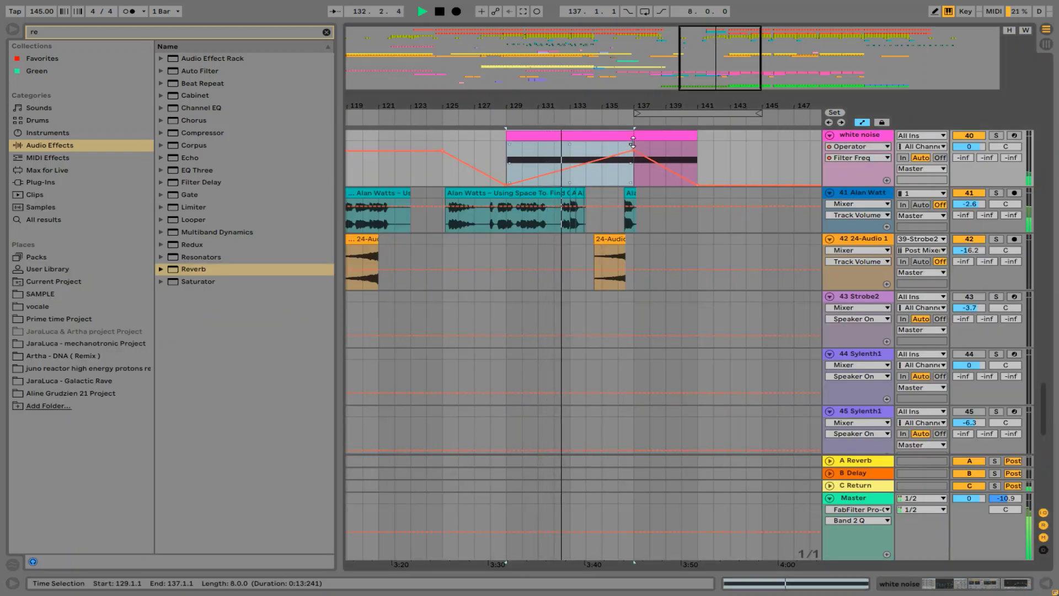
left_click_drag(633, 150, 618, 146)
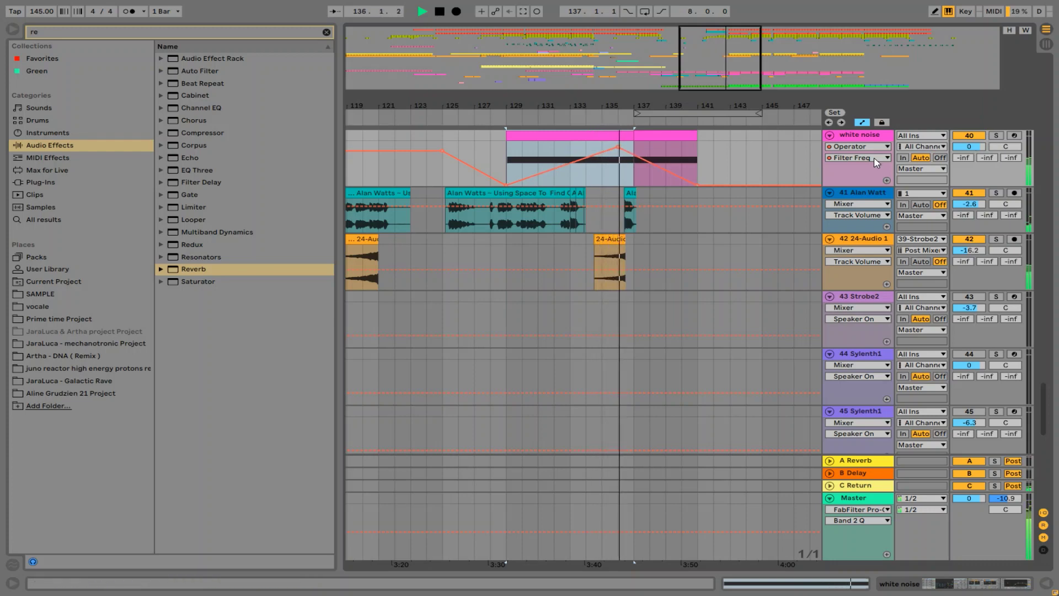
key("space")
left_click_drag(649, 106, 582, 136)
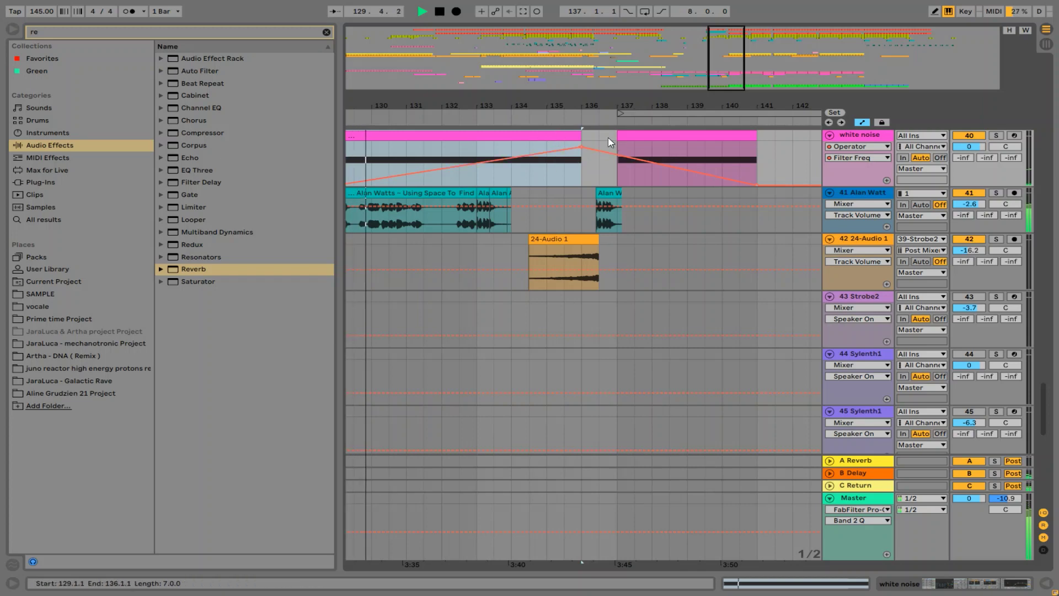
Step: Set the filter resonance of the white noise track's Operator to 23 %
double_click(873, 135)
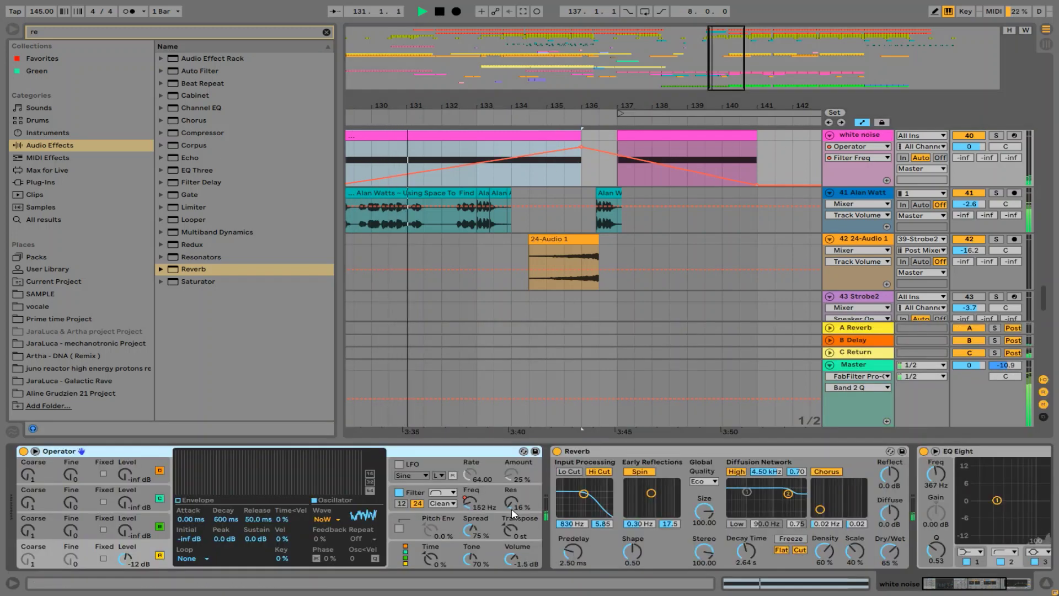
left_click_drag(512, 508, 511, 504)
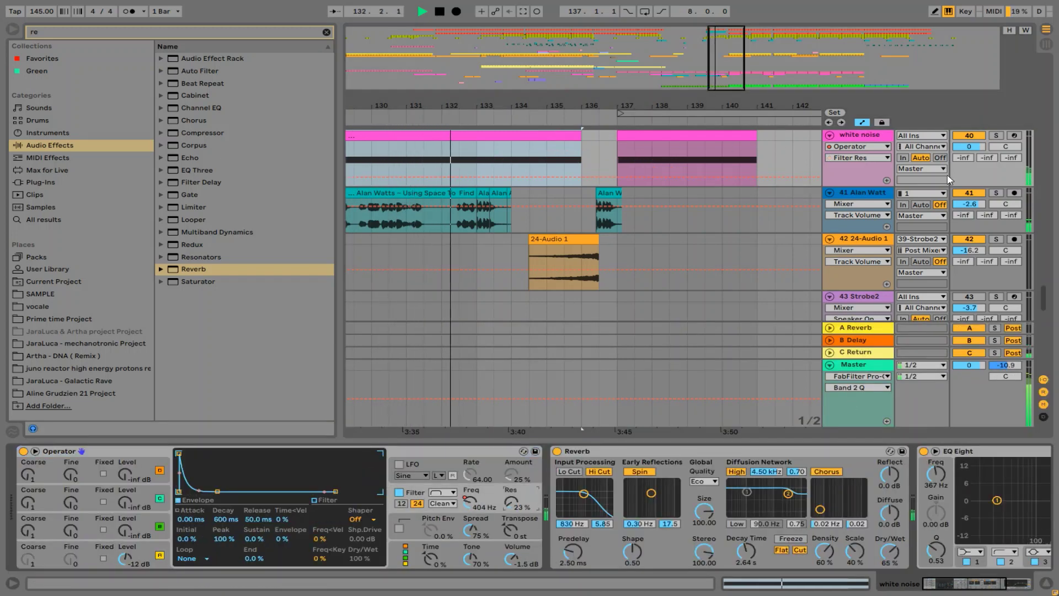
left_click_drag(670, 106, 670, 84)
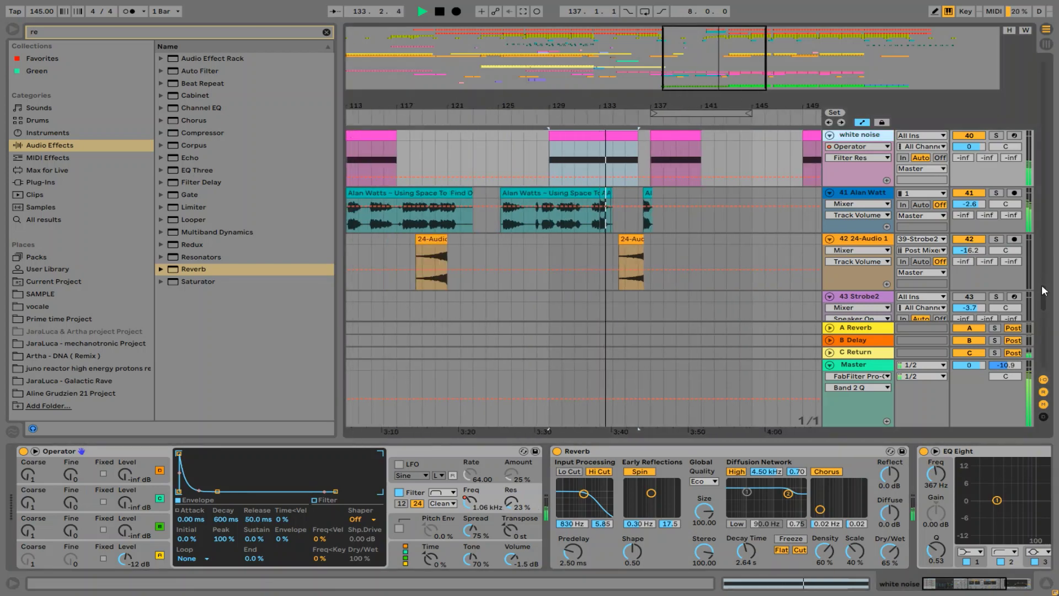
scroll(1020, 226, "up", 10)
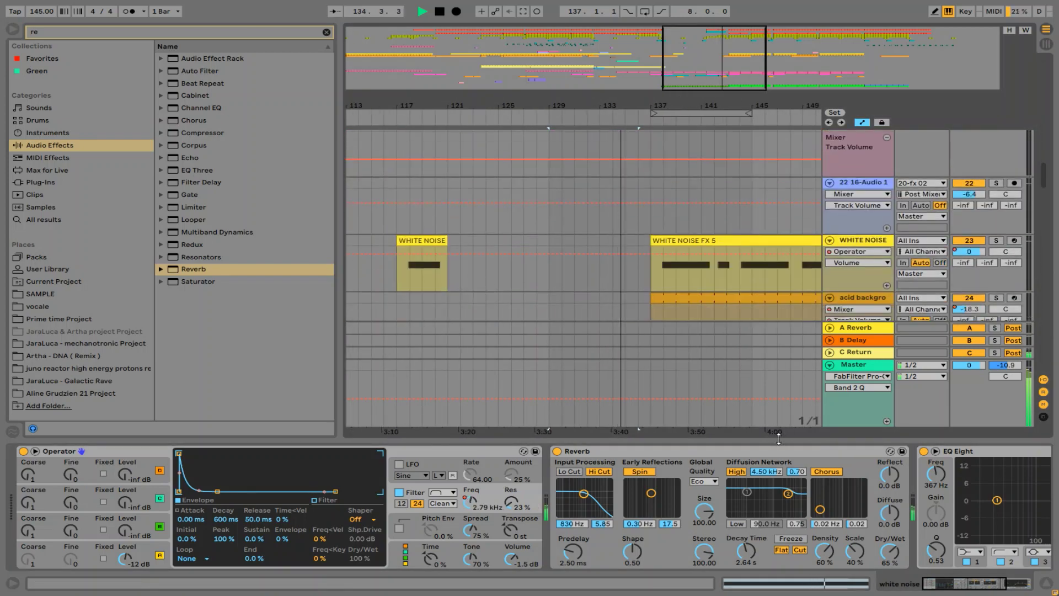
left_click_drag(779, 438, 779, 563)
Step: Examine the kick, squeeze and effects tracks around the drop at bar 137 during playback
scroll(1031, 307, "up", 10)
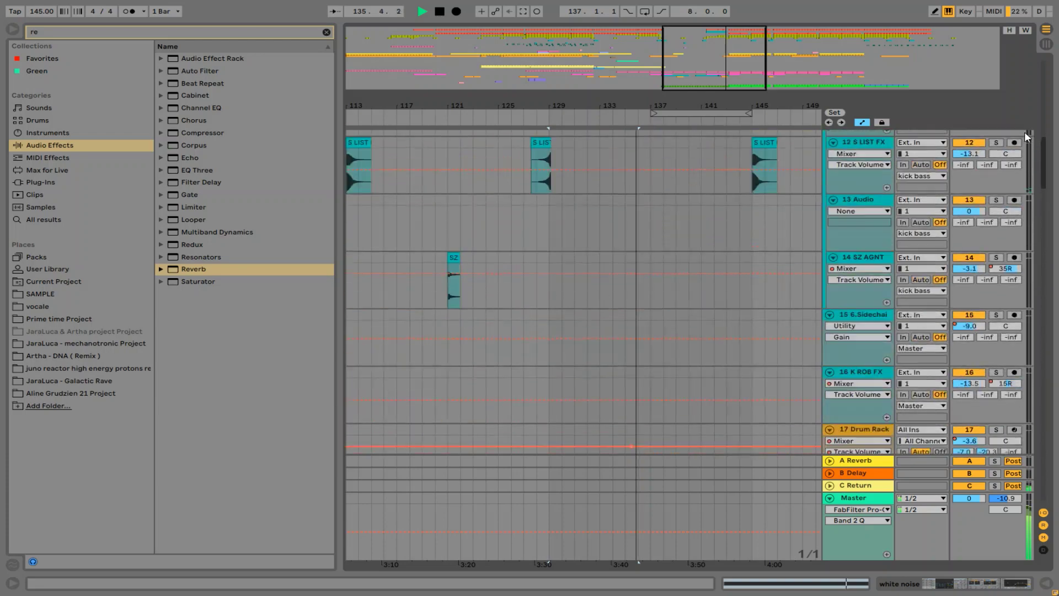
left_click_drag(1025, 134, 1021, 60)
left_click_drag(651, 105, 651, 188)
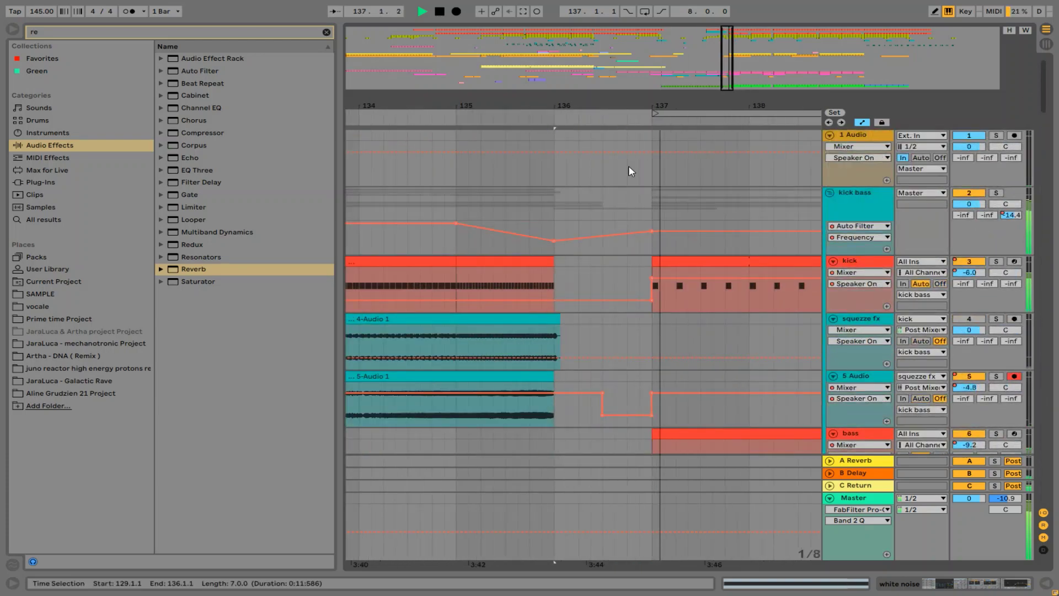
key("w")
scroll(757, 314, "down", 5)
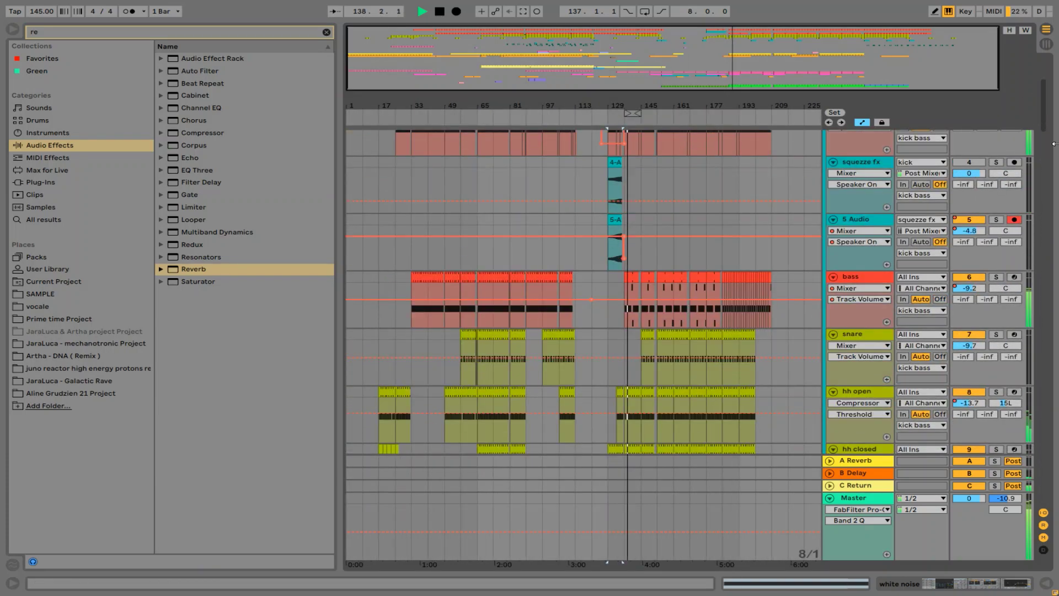
left_click_drag(1046, 125, 1021, 426)
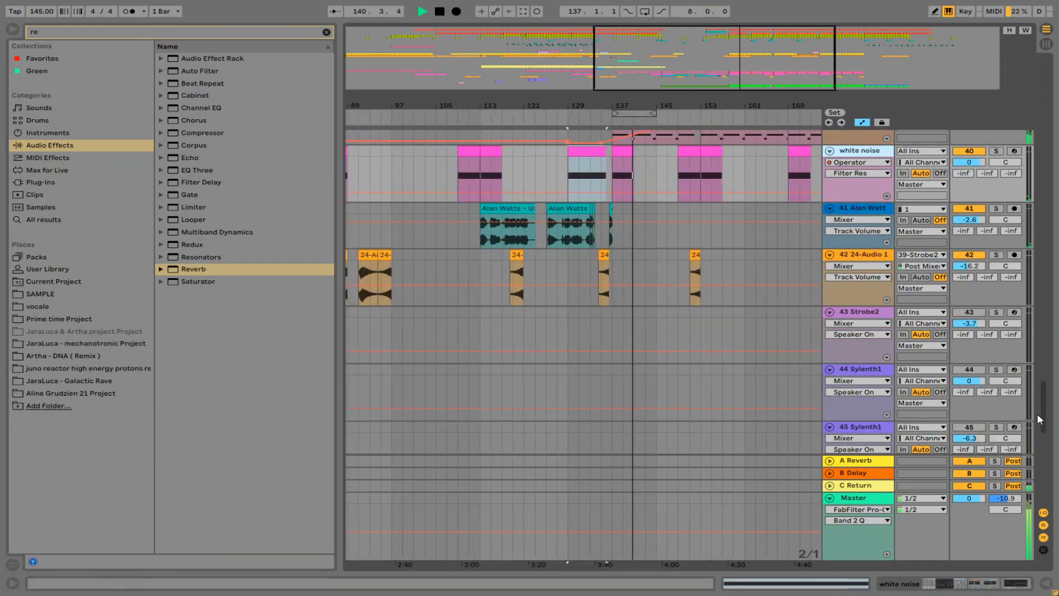
left_click_drag(1042, 414, 1041, 164)
left_click_drag(657, 115, 690, 156)
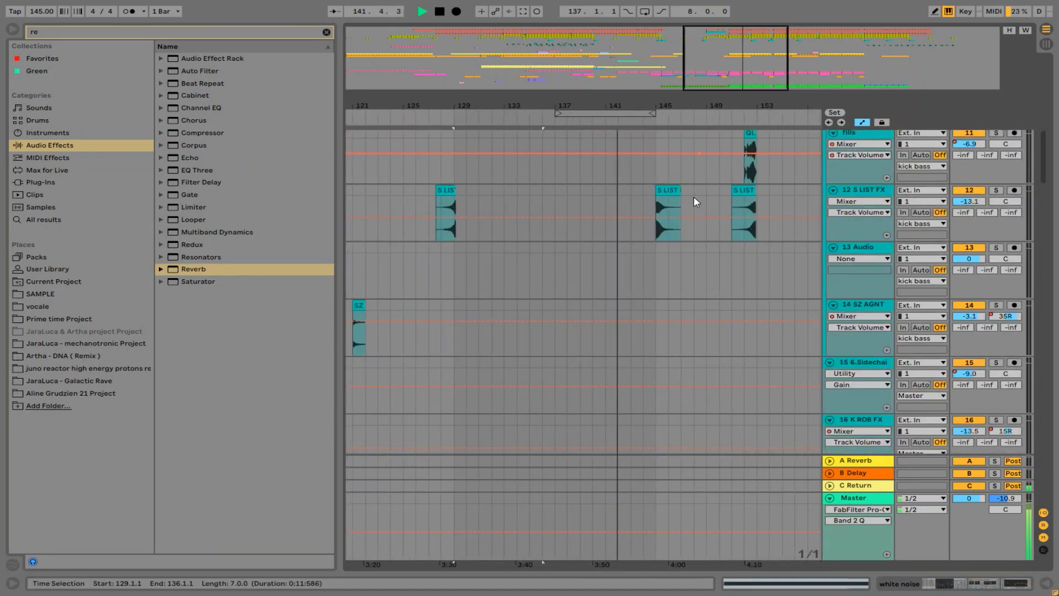
left_click_drag(1045, 172, 1044, 125)
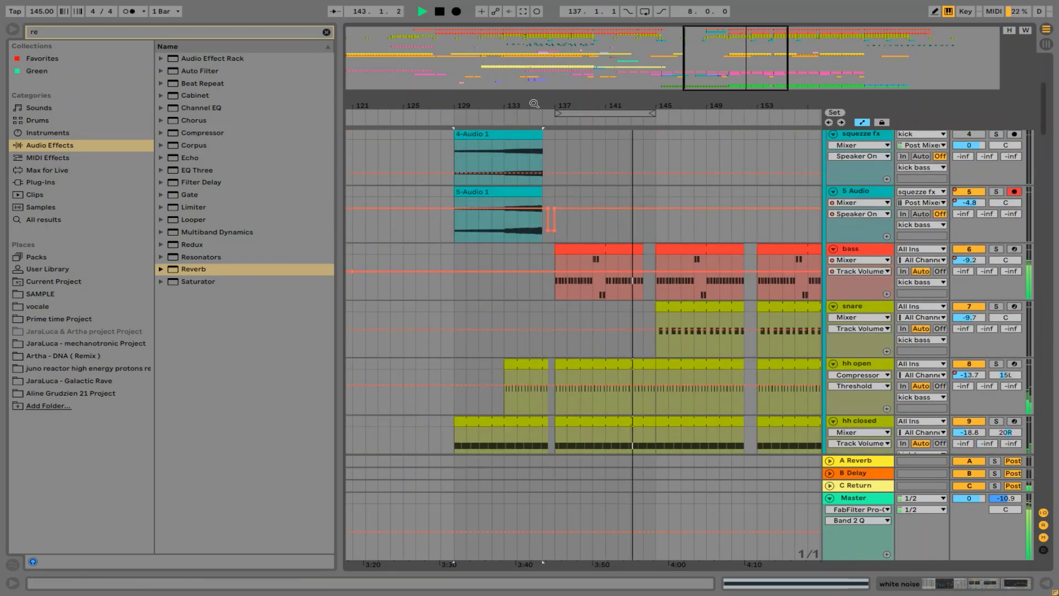
Step: Replay the transition into the drop, including from bar 132, and listen to the gap before bar 137
left_click_drag(534, 103, 535, 146)
scroll(572, 312, "up", 2)
key("space")
left_click(413, 315)
key("space")
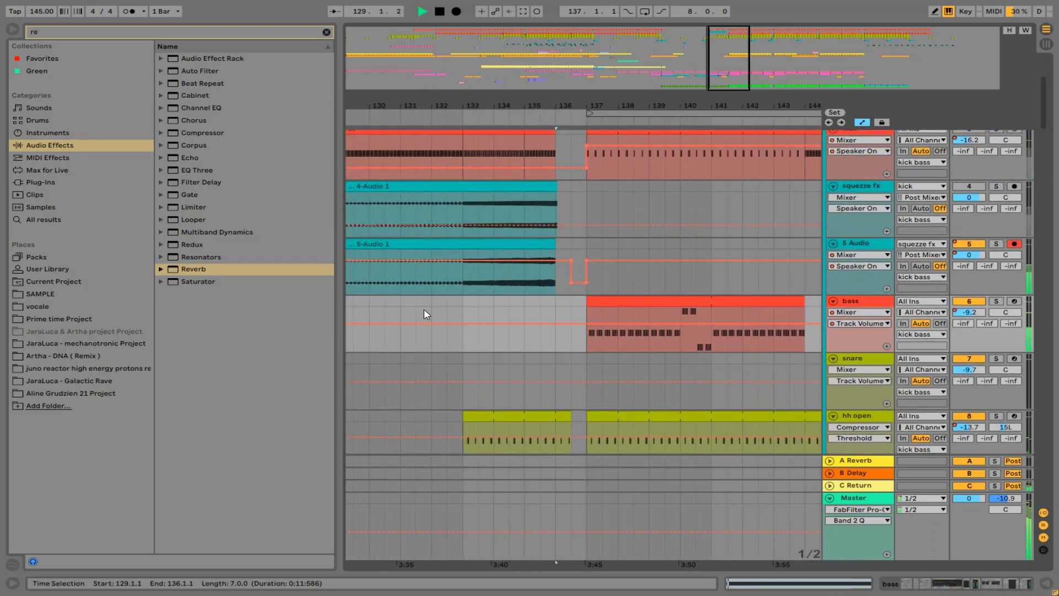
scroll(688, 281, "up", 5)
left_click_drag(575, 105, 577, 163)
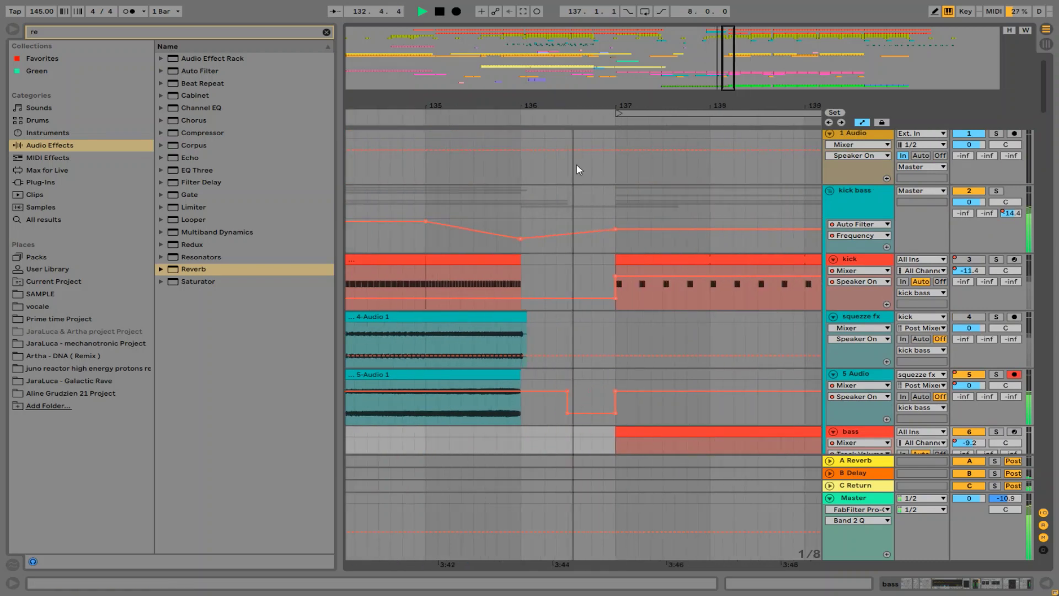
scroll(569, 265, "up", 2, "ctrl")
scroll(534, 109, "down", 5, "ctrl")
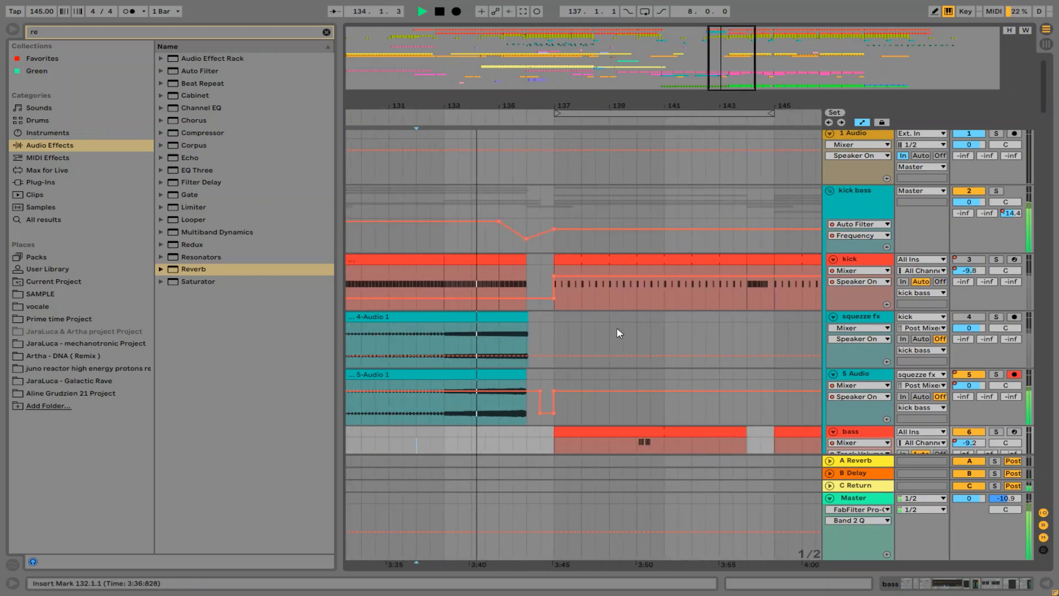
scroll(620, 329, "down", 2)
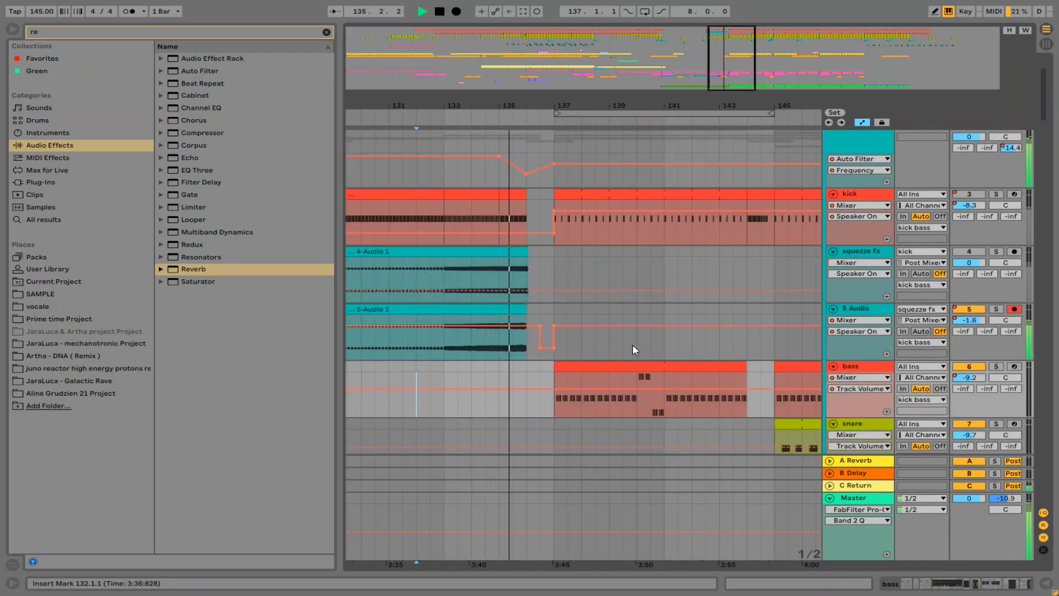
key("space")
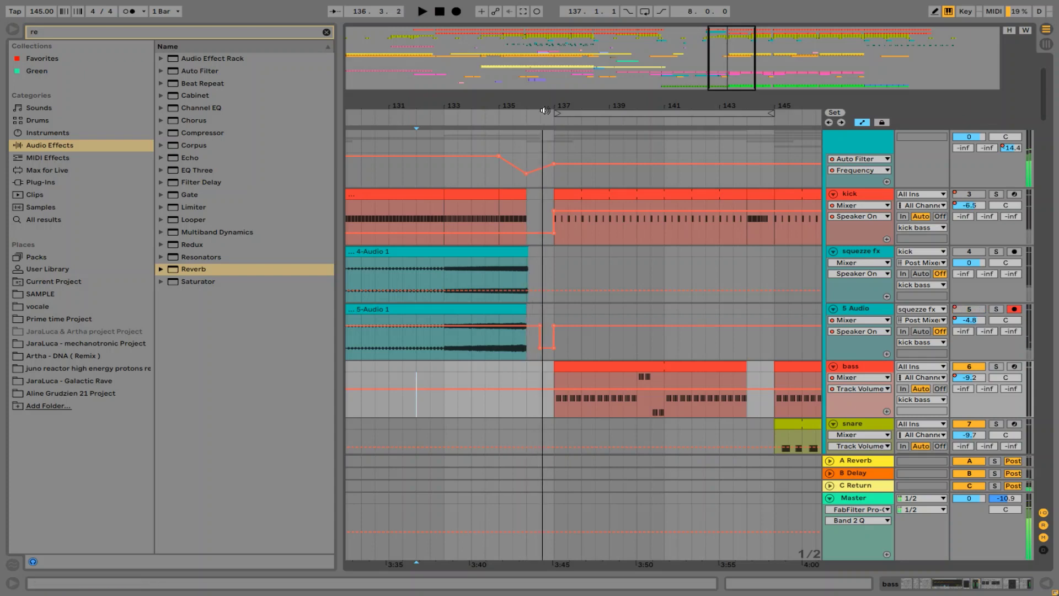
Step: Place the insert marker at bar 126 on the fills track and start playback from there
left_click_drag(546, 109, 546, 49)
scroll(757, 184, "down", 2)
scroll(717, 193, "down", 10)
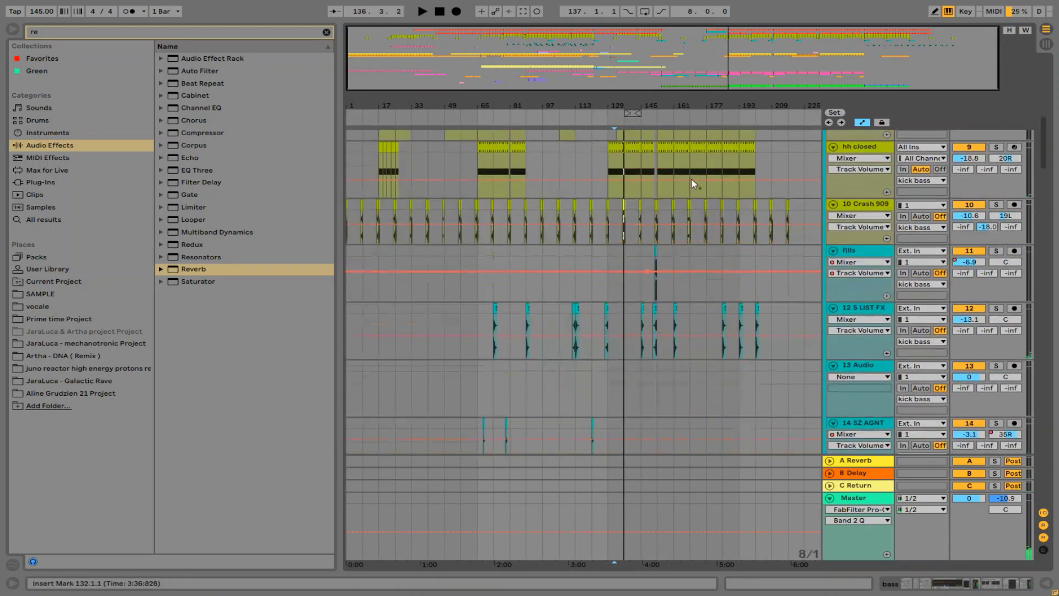
left_click(656, 250)
left_click_drag(609, 104, 613, 166)
left_click(578, 264)
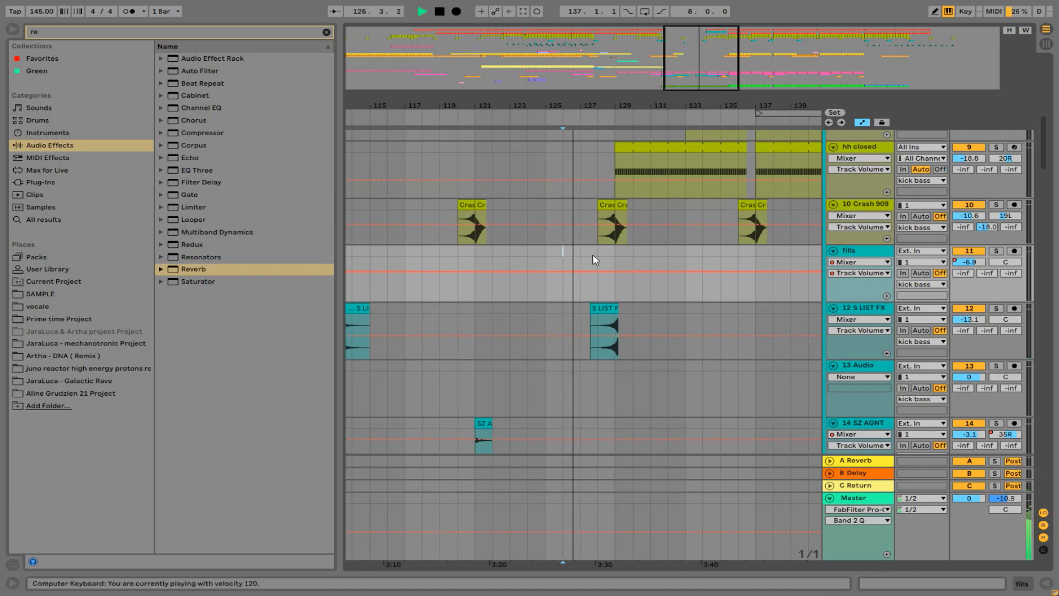
Step: Paste the copied audio fill onto the fills track from bar 136 to bar 137
key("b")
left_click(938, 10)
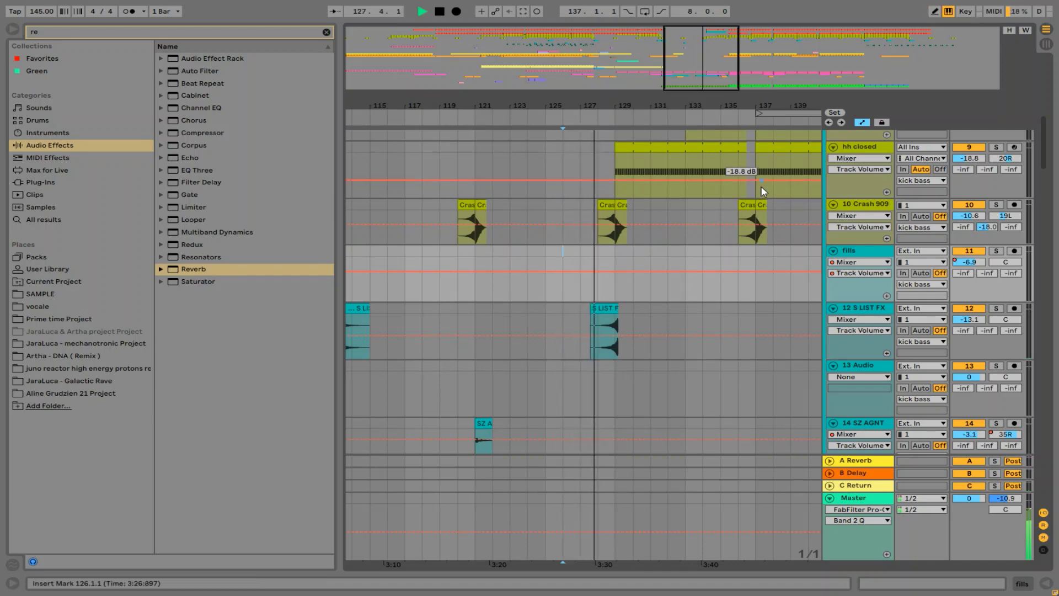
scroll(763, 254, "up", 3)
left_click(711, 257)
key("ctrl+v")
key("space")
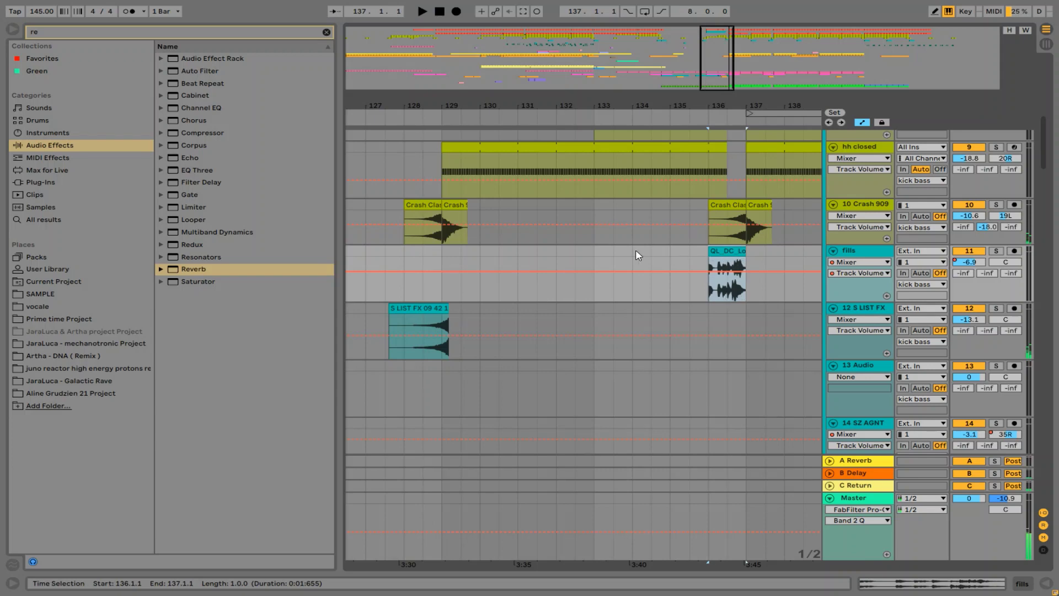
Step: Shorten the hh open and hh closed clips before the drop so that both end at bar 136
left_click_drag(614, 104, 619, 80)
scroll(666, 187, "up", 6)
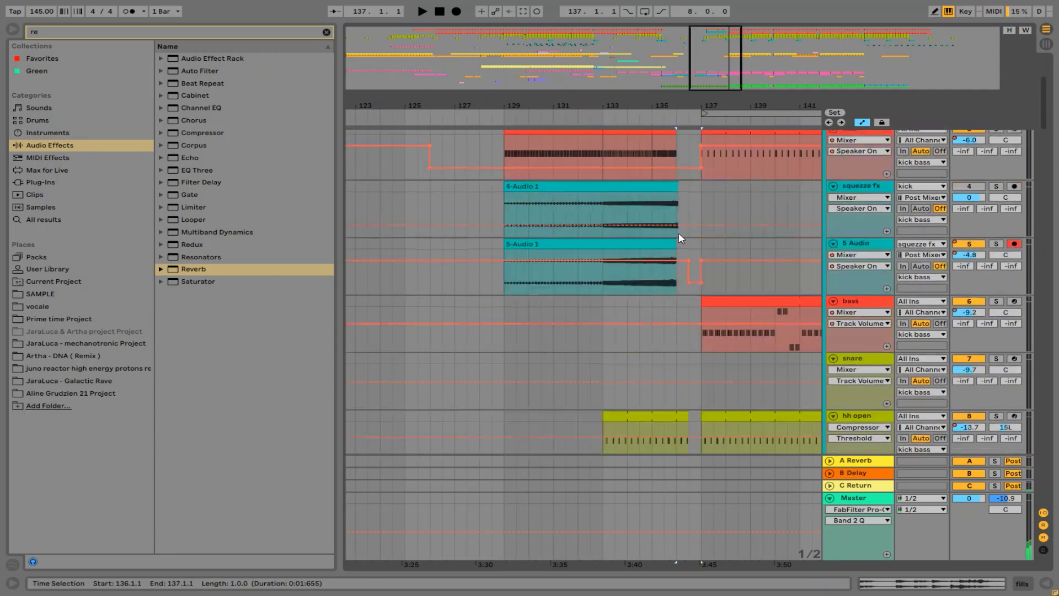
scroll(696, 342, "down", 1)
left_click_drag(687, 377, 677, 377)
scroll(688, 400, "down", 2)
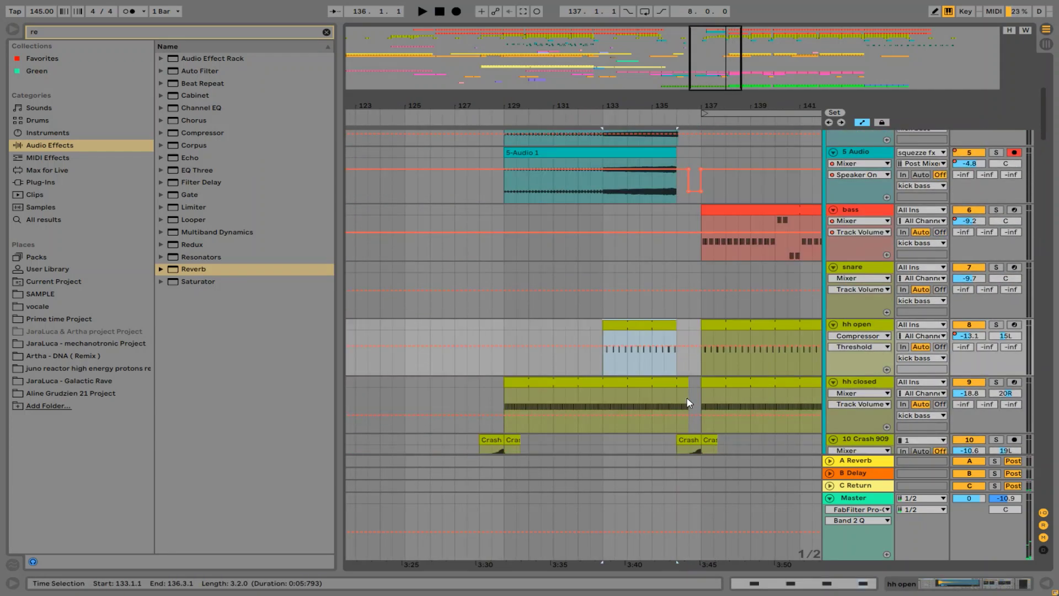
left_click(686, 384)
scroll(687, 373, "up", 2)
Step: Play from bar 135.3 and listen to the start of the gap before the drop
left_click(665, 315)
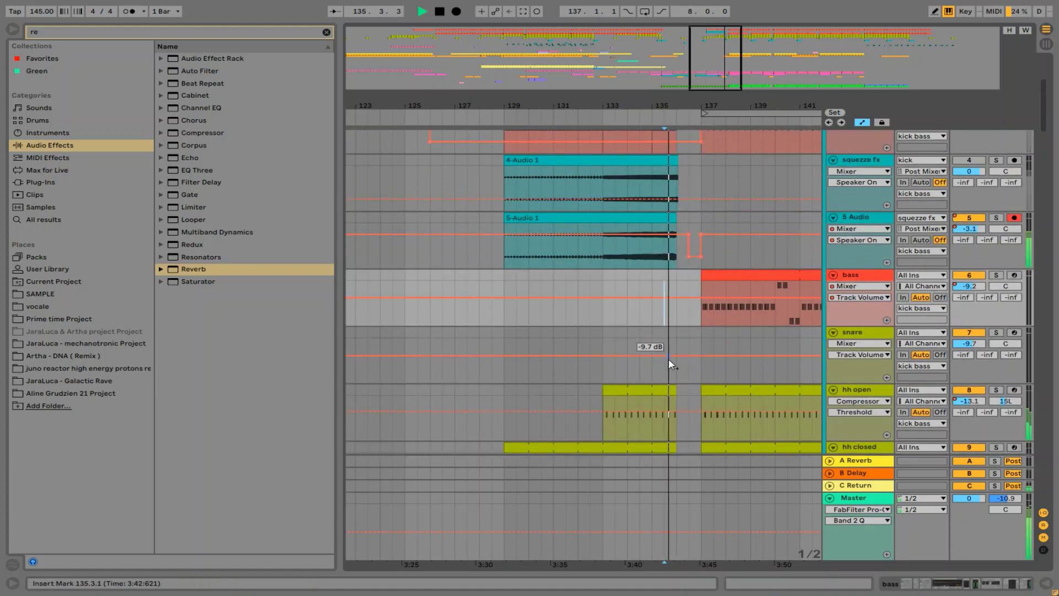
key("space")
key("space")
Step: Show the lead2 track's Speaker On automation and switch it off from bar 136 to bar 137
scroll(690, 370, "down", 5)
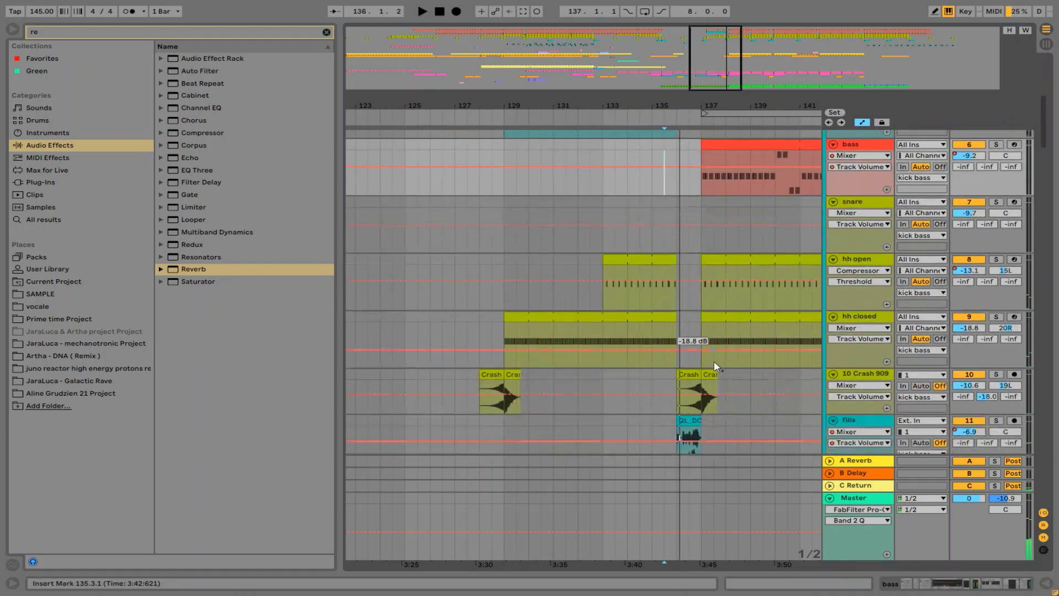
scroll(700, 353, "down", 6)
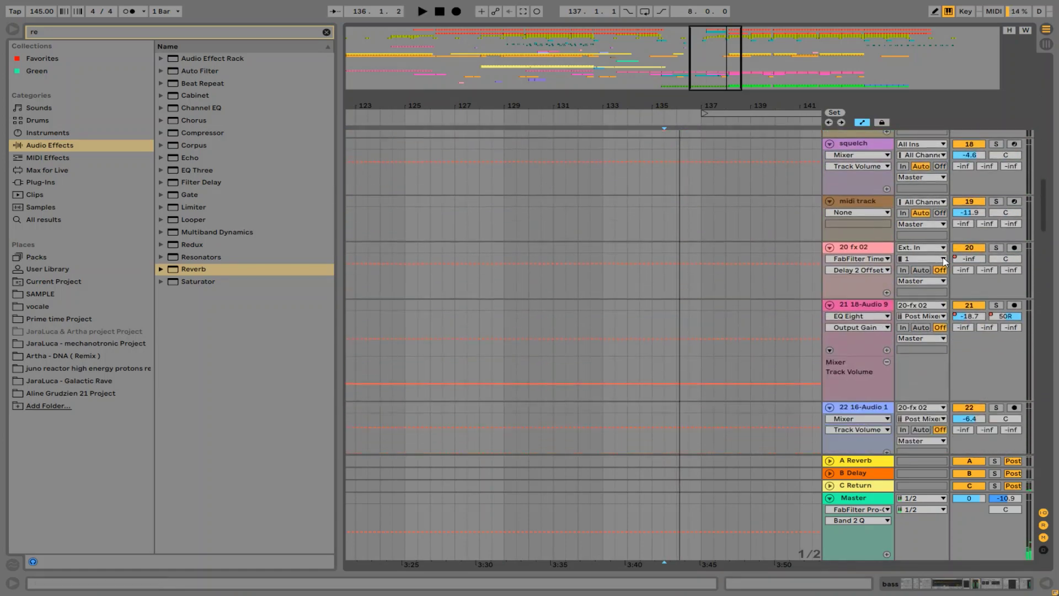
left_click_drag(1049, 219, 1034, 381)
left_click(674, 230)
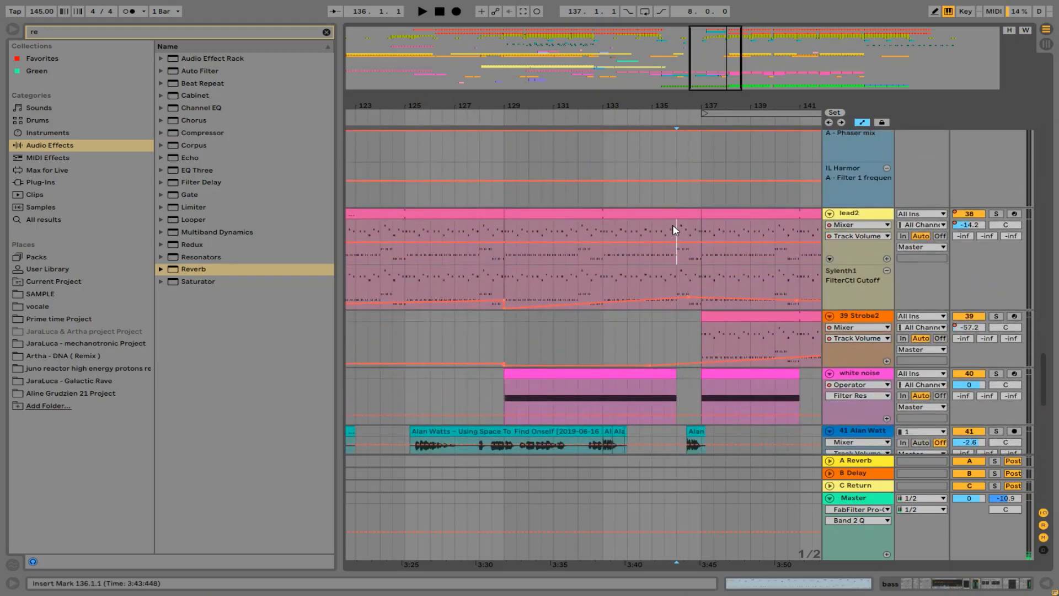
key("space")
left_click(980, 218)
left_click(980, 217)
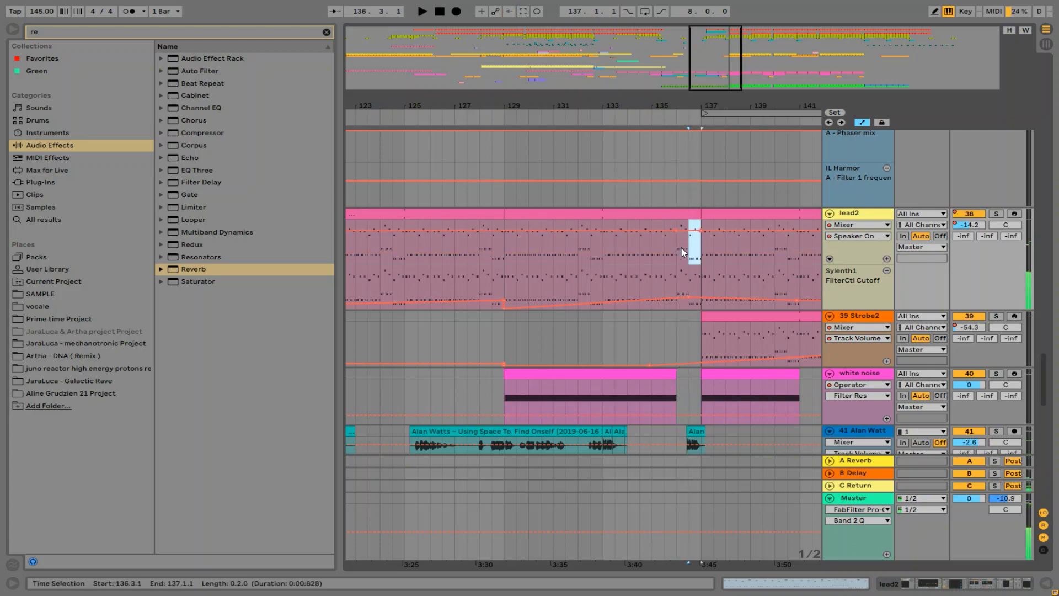
left_click_drag(681, 248, 703, 248)
Step: Replay the transition from bar 132.3 and listen past the drop at bar 137
left_click(588, 197)
key("space")
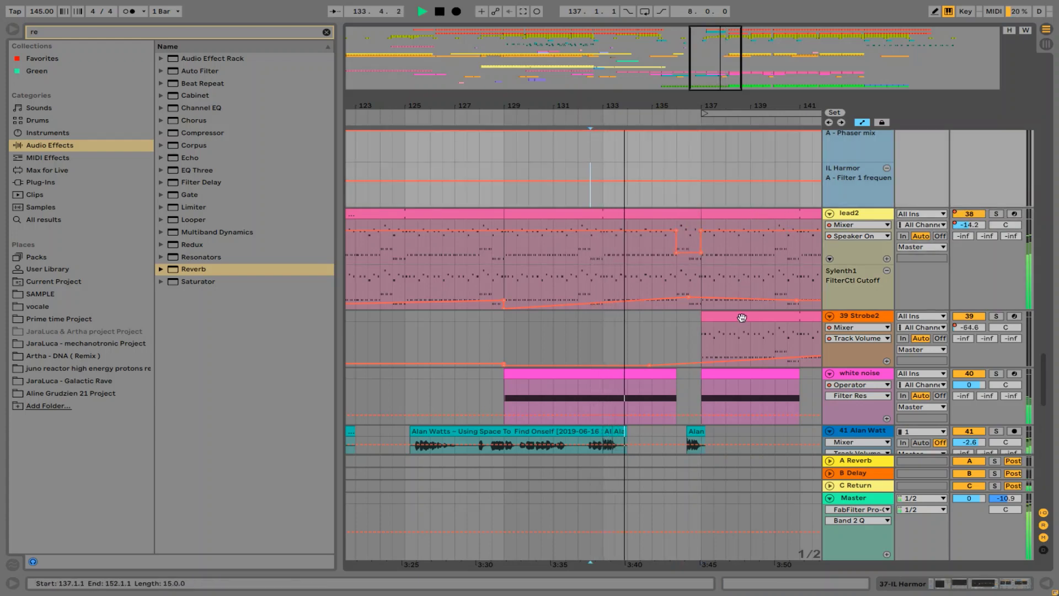
left_click_drag(723, 106, 709, 72)
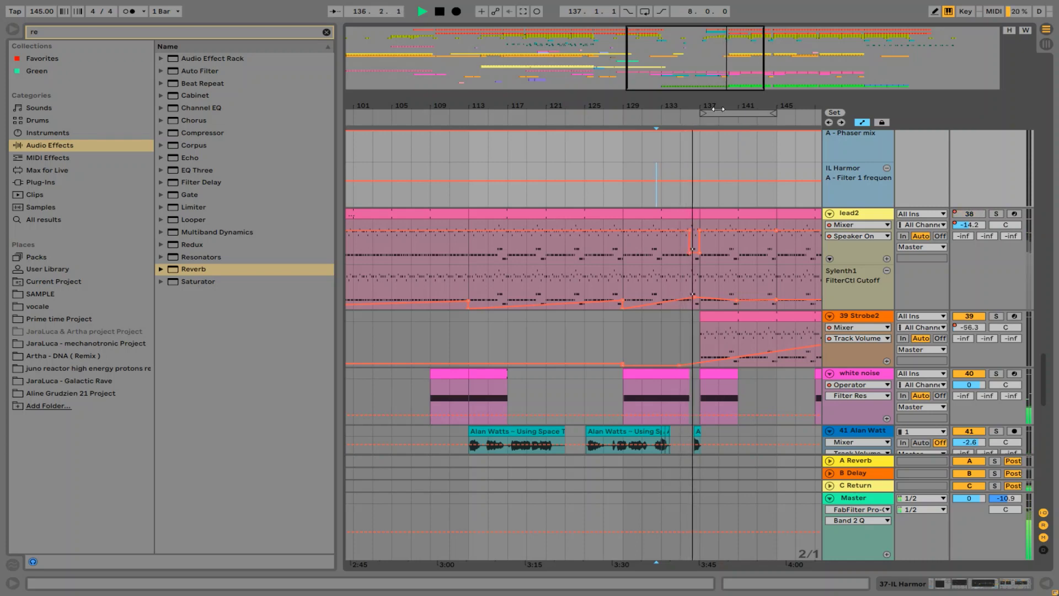
left_click_drag(719, 106, 719, 53)
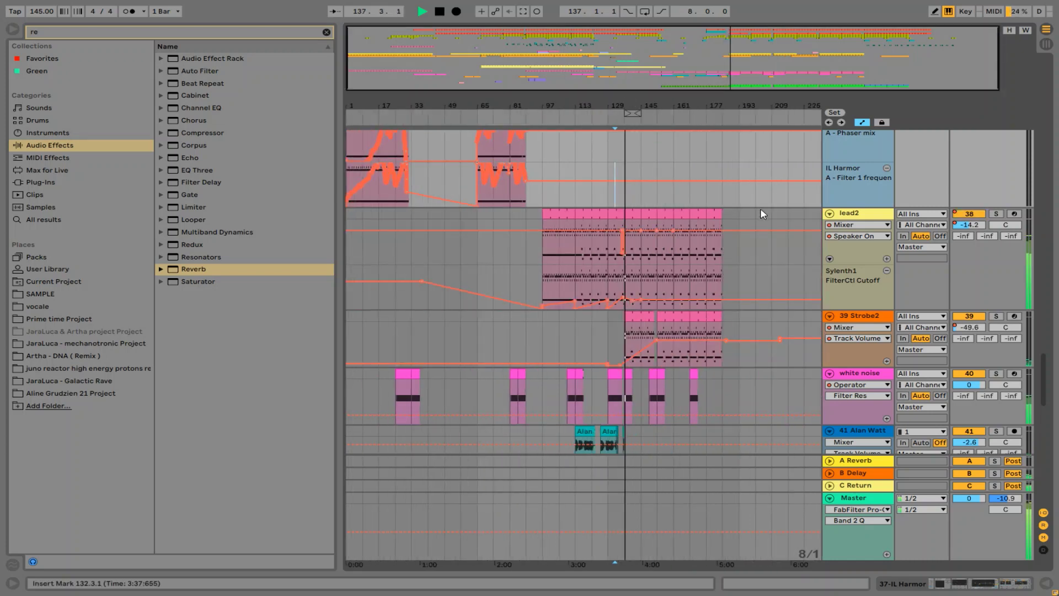
left_click_drag(1050, 338, 1058, 88)
scroll(791, 214, "up", 3)
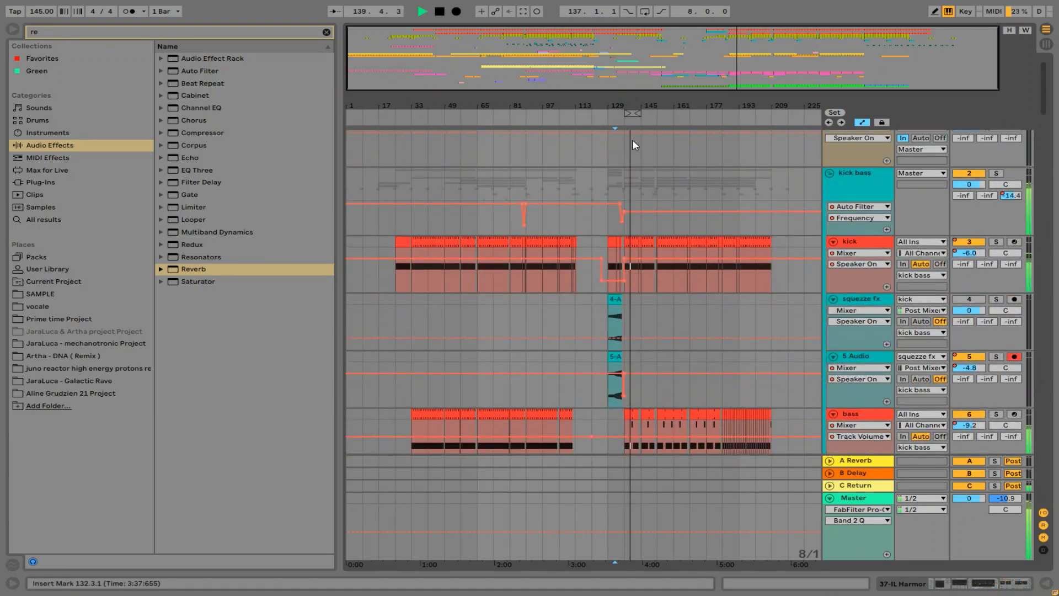
Step: Show the Device On automation of the kick bass group's second Auto Filter and end its active section before the drop at bar 136
left_click_drag(626, 119, 626, 176)
scroll(650, 333, "down", 3)
scroll(674, 206, "up", 3)
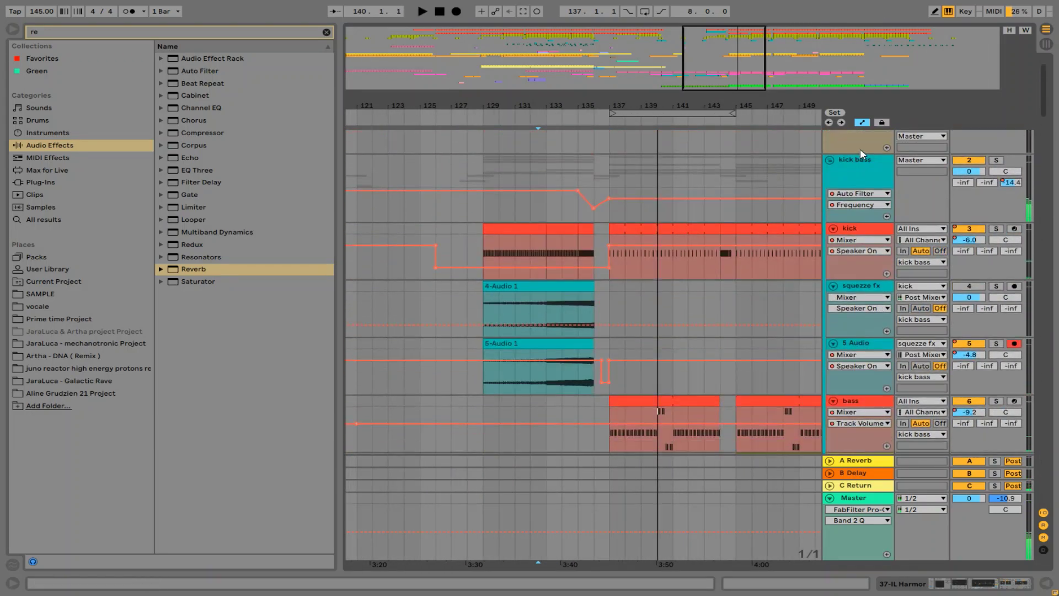
scroll(873, 214, "up", 1)
double_click(880, 203)
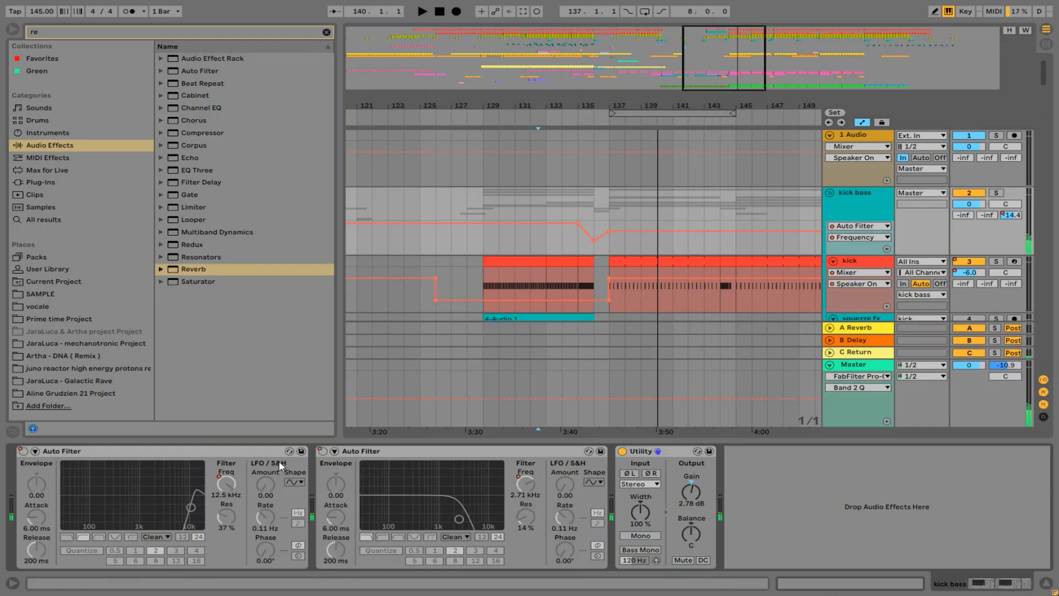
left_click(320, 451)
left_click_drag(592, 103, 591, 220)
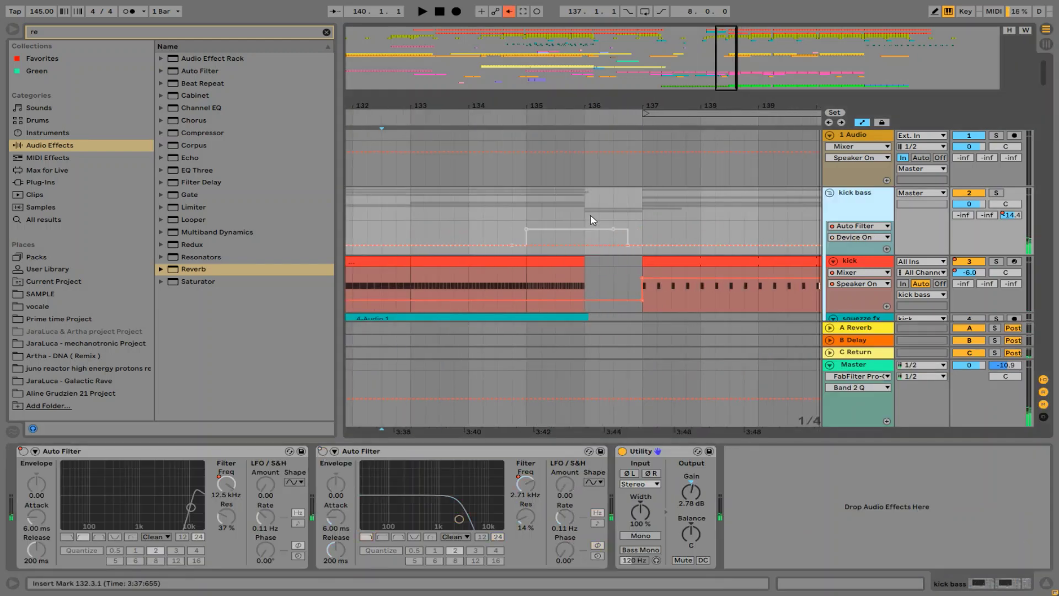
left_click(587, 247)
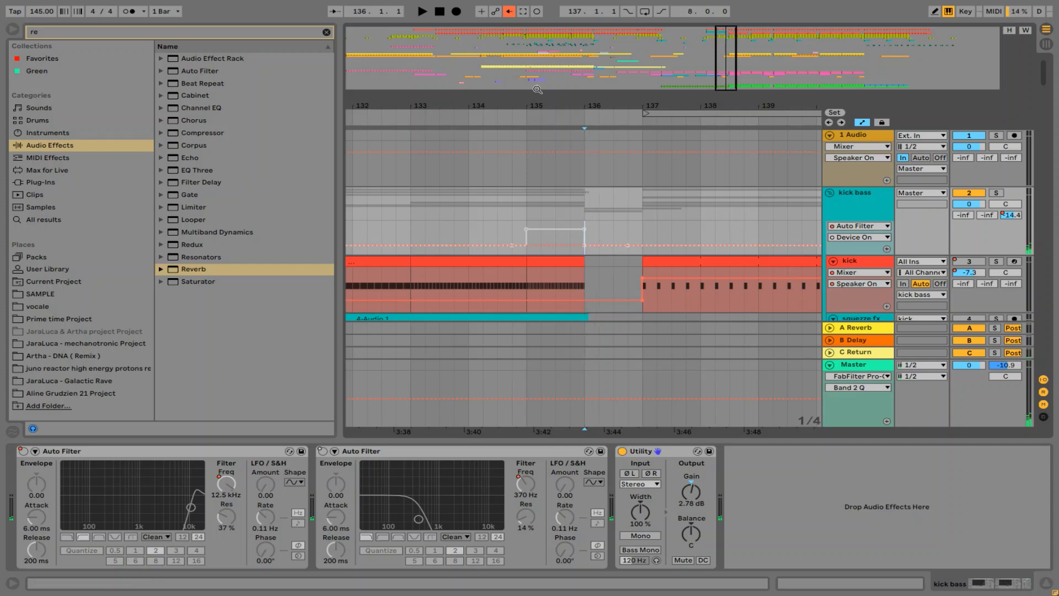
Step: Replay the build-up from bar 129 and hide the device view and the browser
left_click_drag(548, 104, 548, 33)
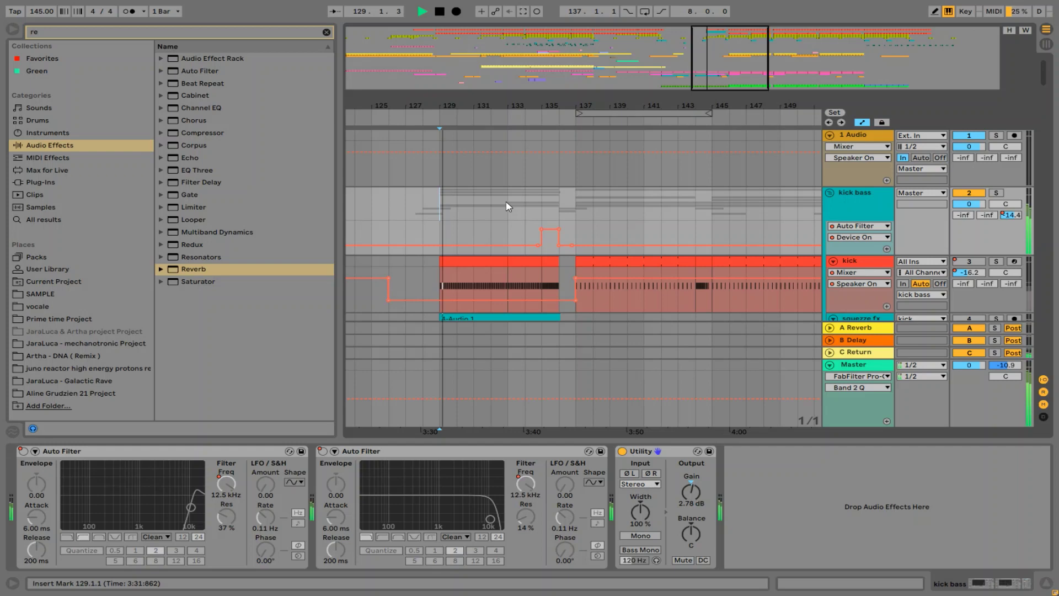
left_click_drag(497, 103, 497, 33)
scroll(534, 243, "down", 2)
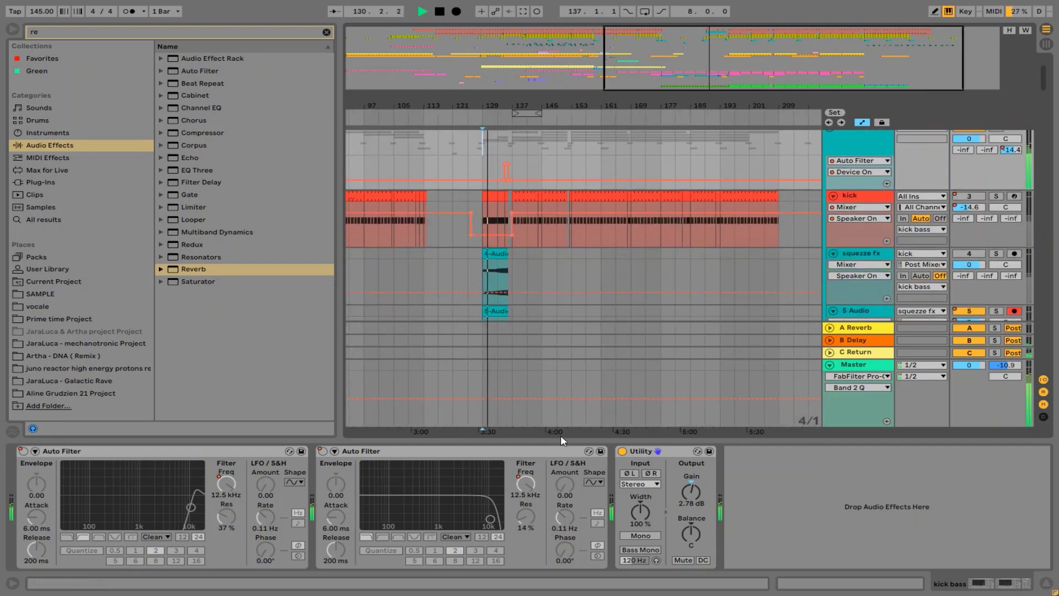
left_click_drag(572, 439, 573, 496)
scroll(604, 408, "down", 3)
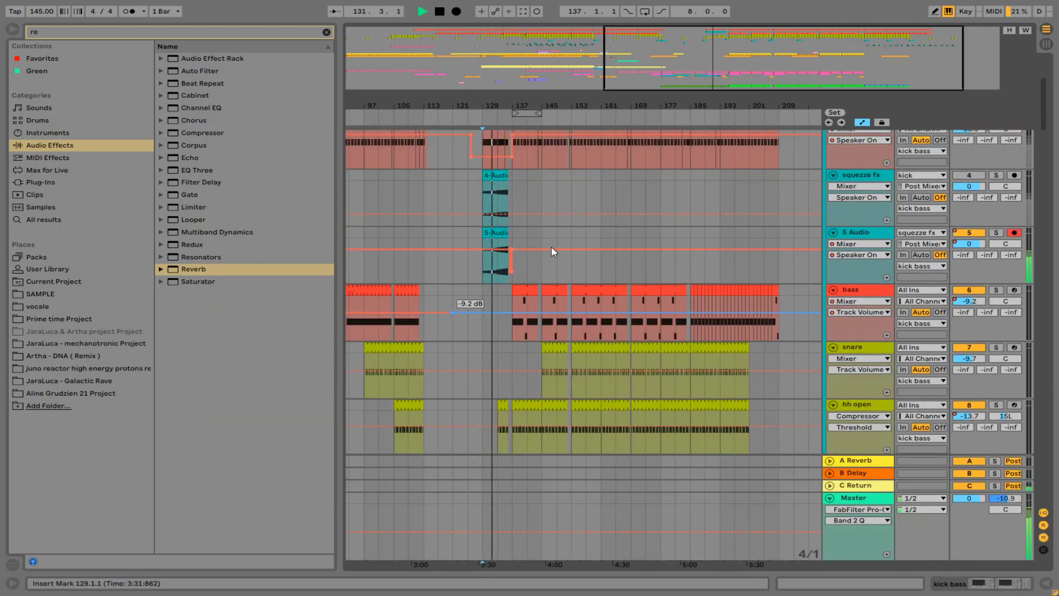
left_click_drag(486, 104, 353, 165)
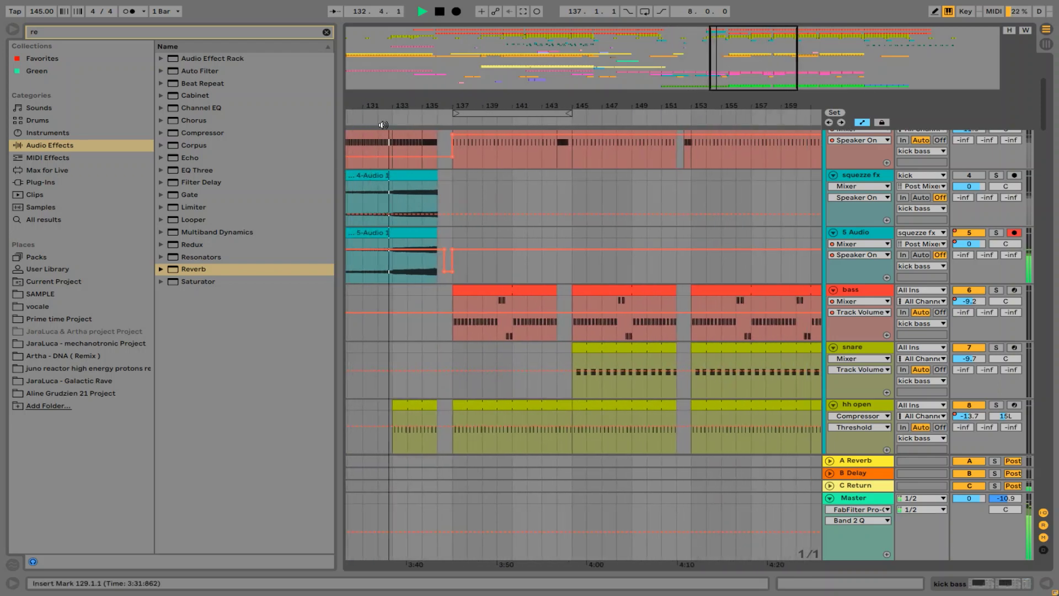
left_click_drag(400, 104, 435, 105)
left_click(13, 31)
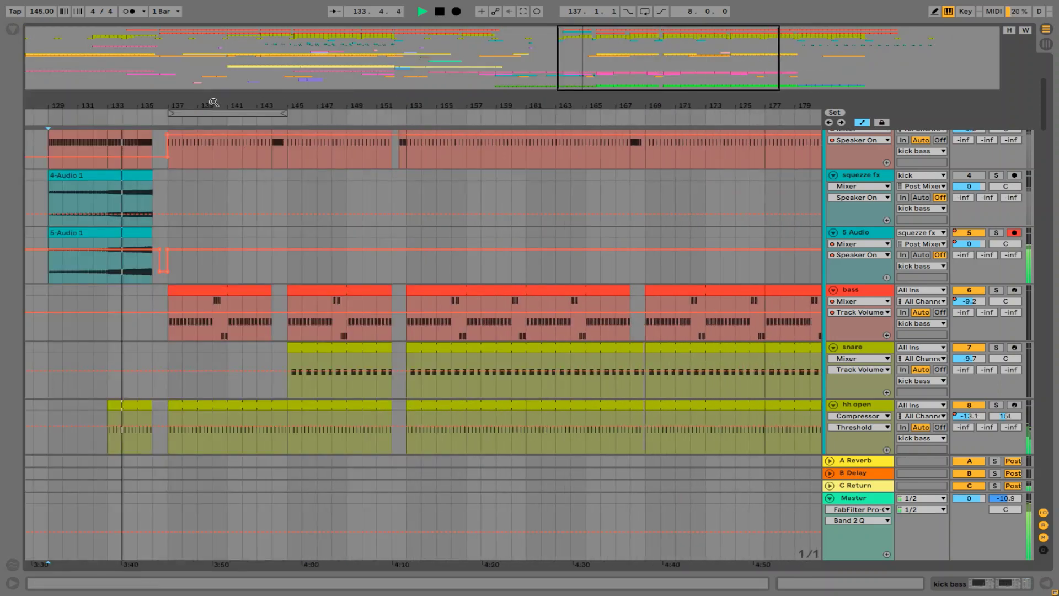
Step: Extend the switched-off section of the 5 Audio track's Speaker On automation to span bars 136 to 137
left_click_drag(141, 104, 144, 172)
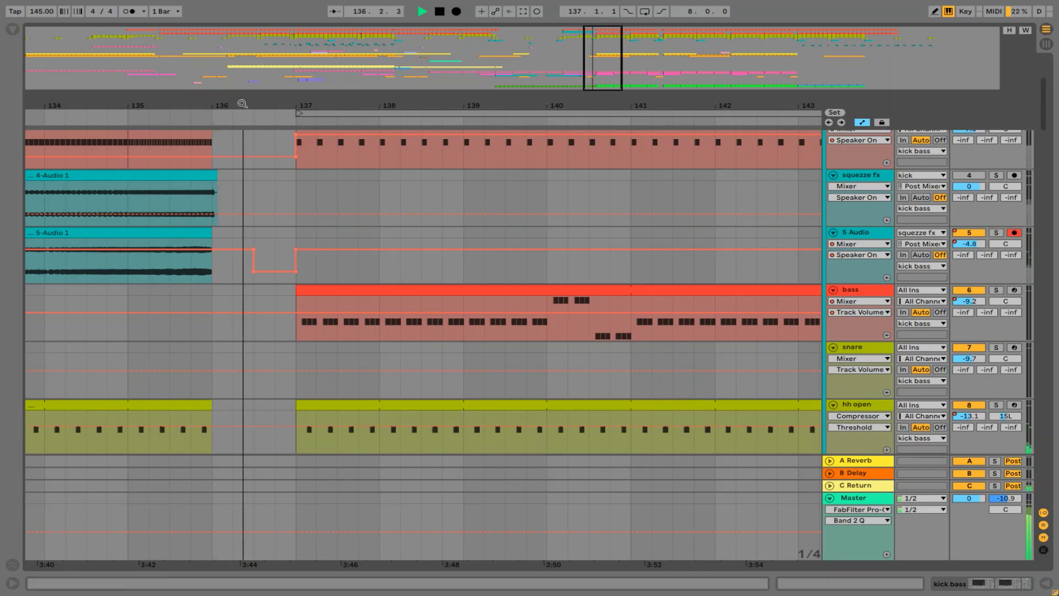
left_click_drag(243, 104, 242, 38)
left_click_drag(229, 105, 406, 271)
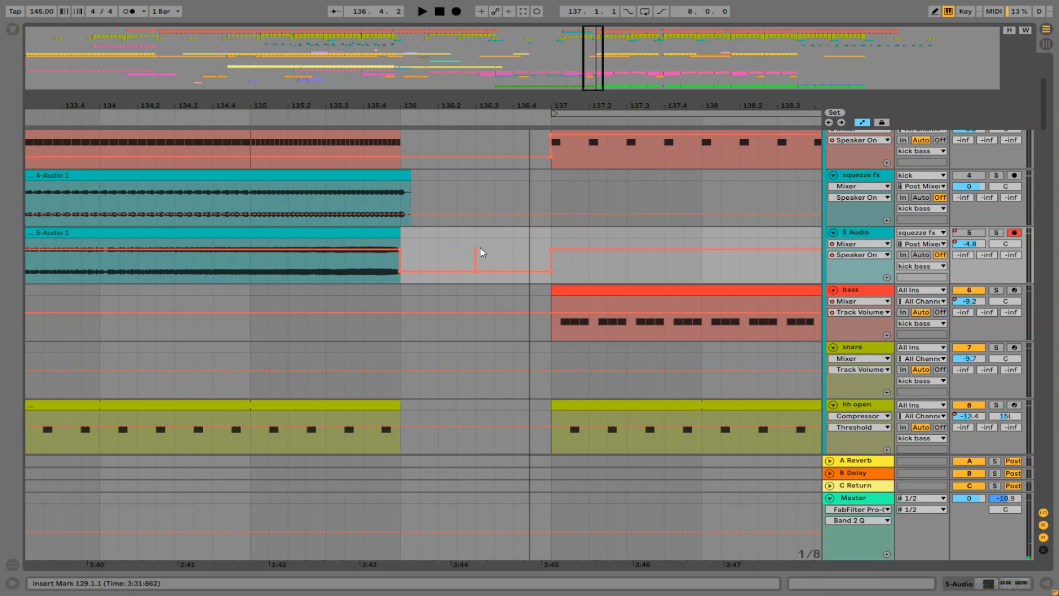
Step: Play the arrangement from bar 113 and examine the tracks leading up to the drop
left_click_drag(439, 106, 438, 38)
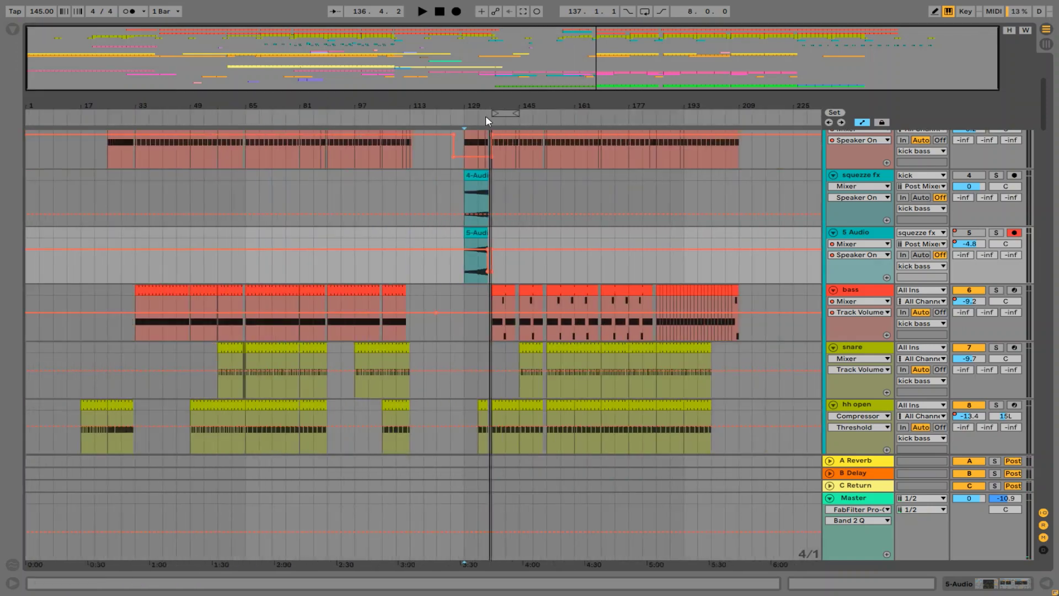
left_click(430, 271)
key("space")
scroll(600, 217, "up", 5)
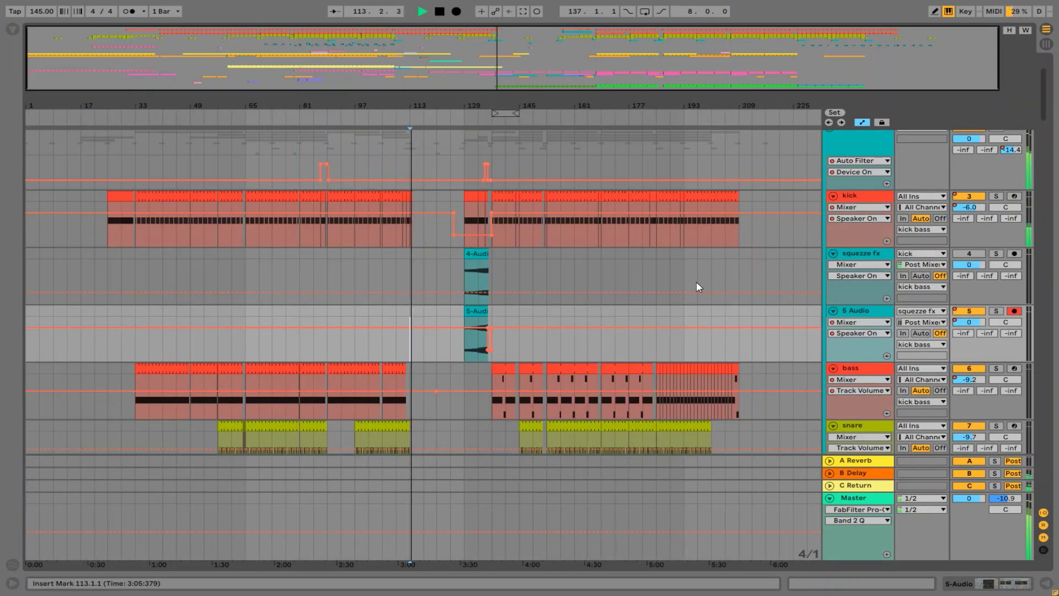
scroll(499, 209, "down", 5)
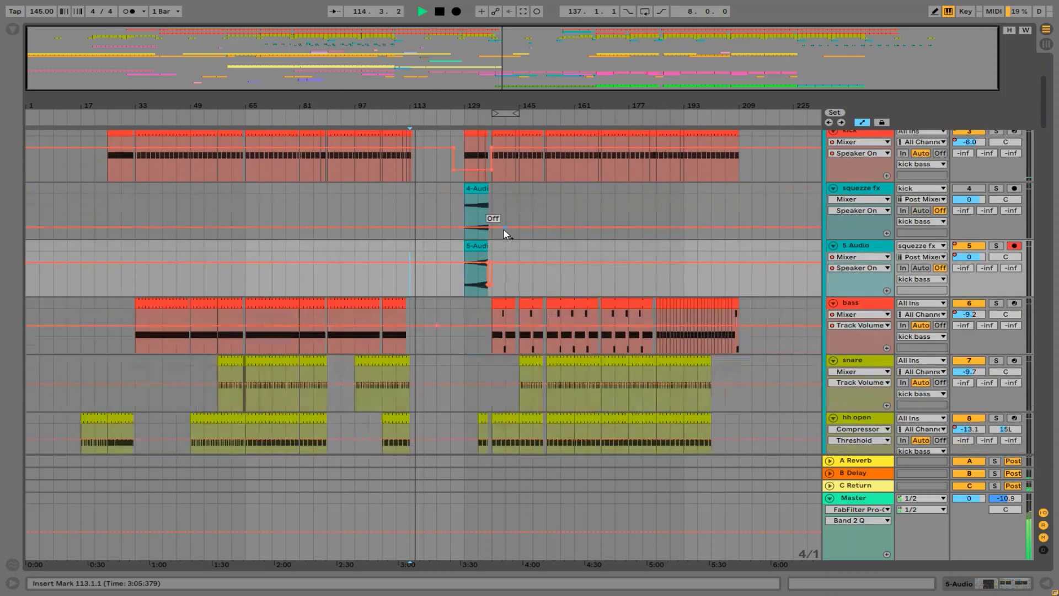
left_click_drag(473, 105, 470, 160)
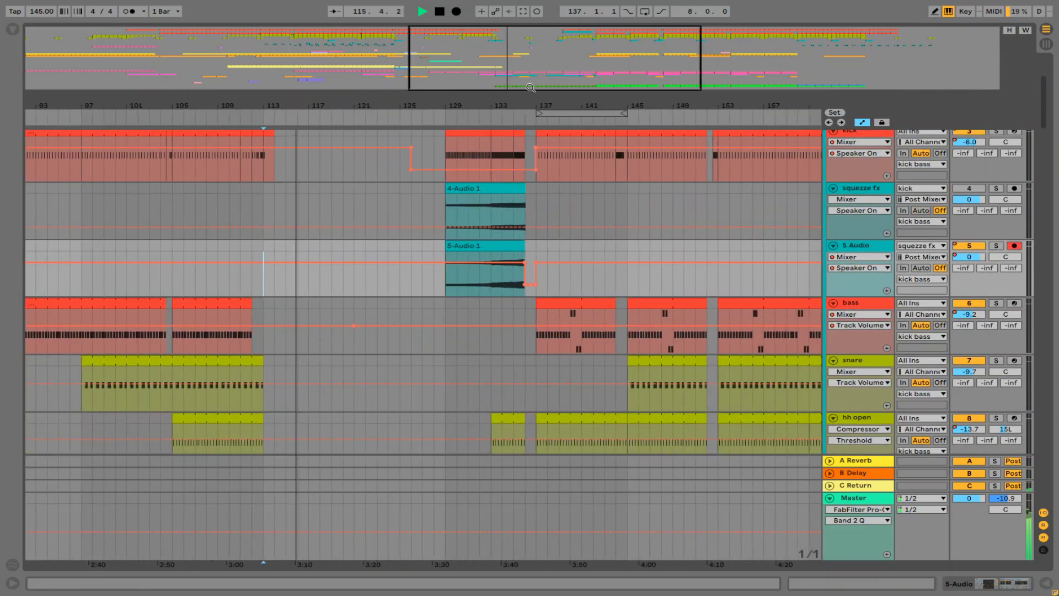
Step: Delete the squezze fx track from the kick bass group
left_click(857, 244)
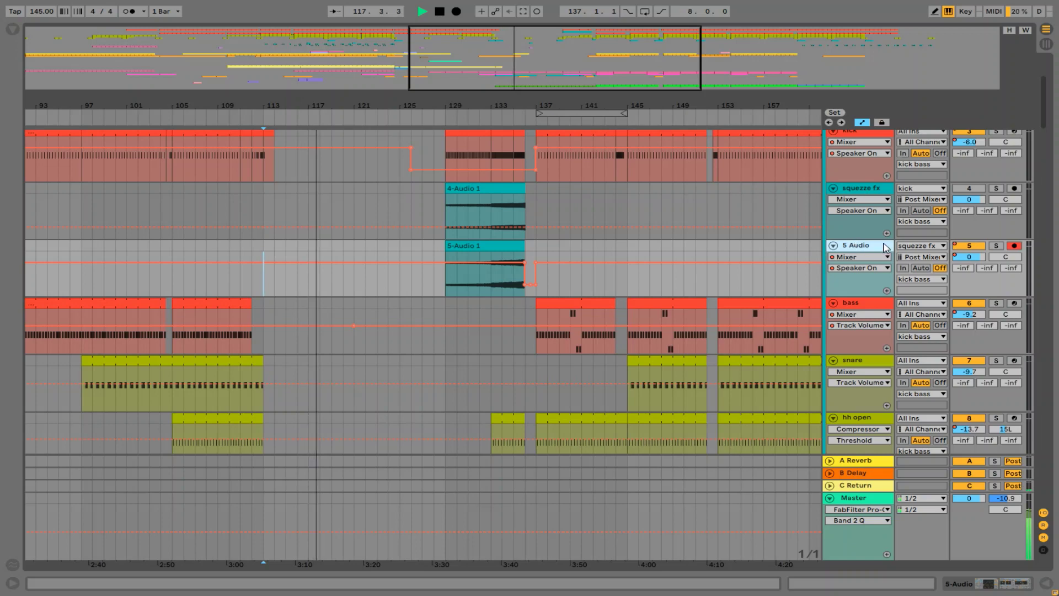
left_click(858, 189)
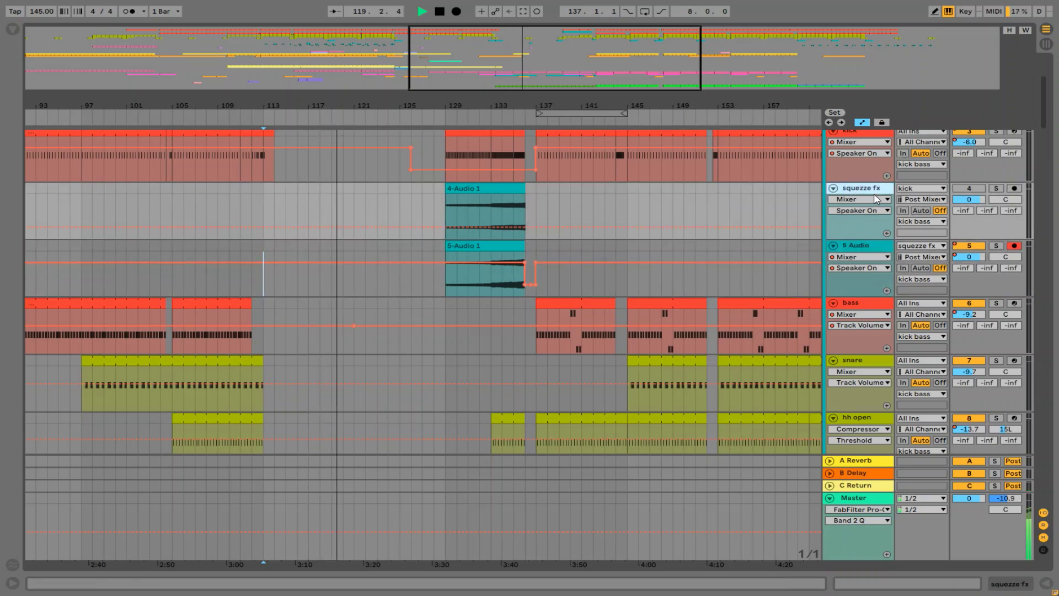
key("Delete")
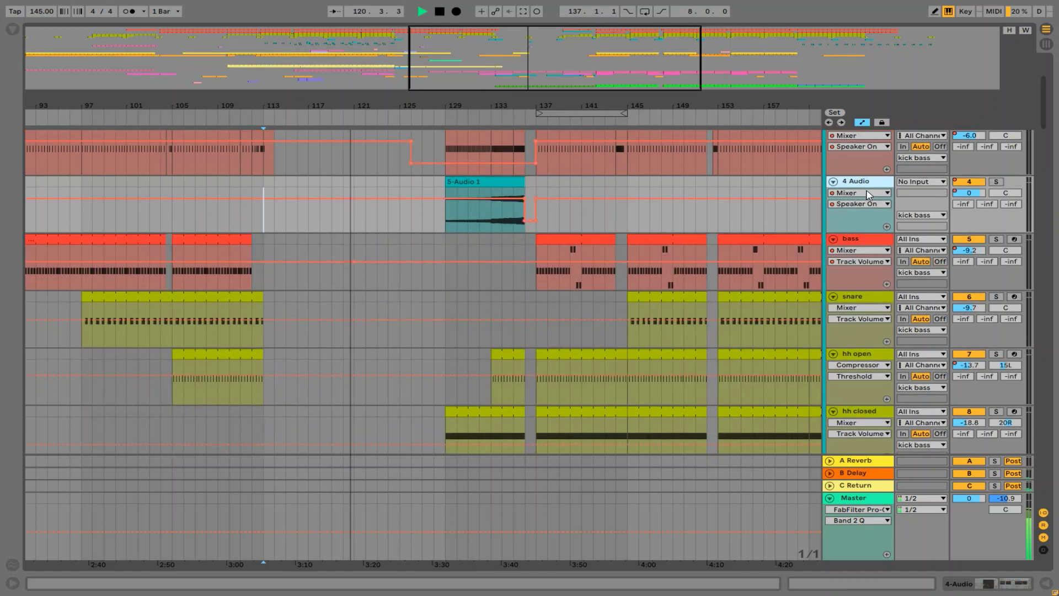
Step: Rename the resampled audio track below the kick as riser
key("ctrl+r")
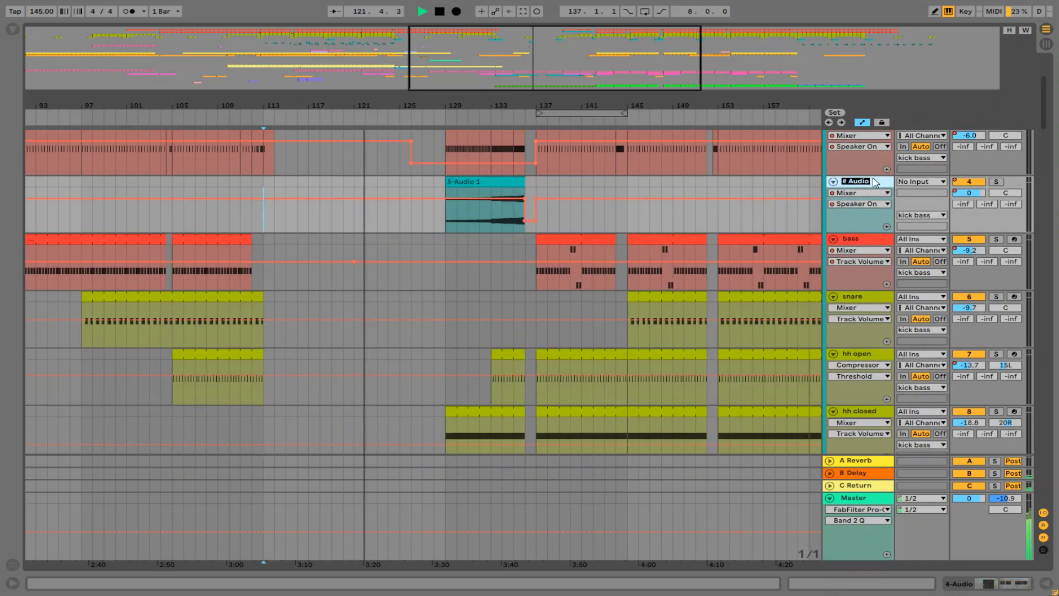
type("r")
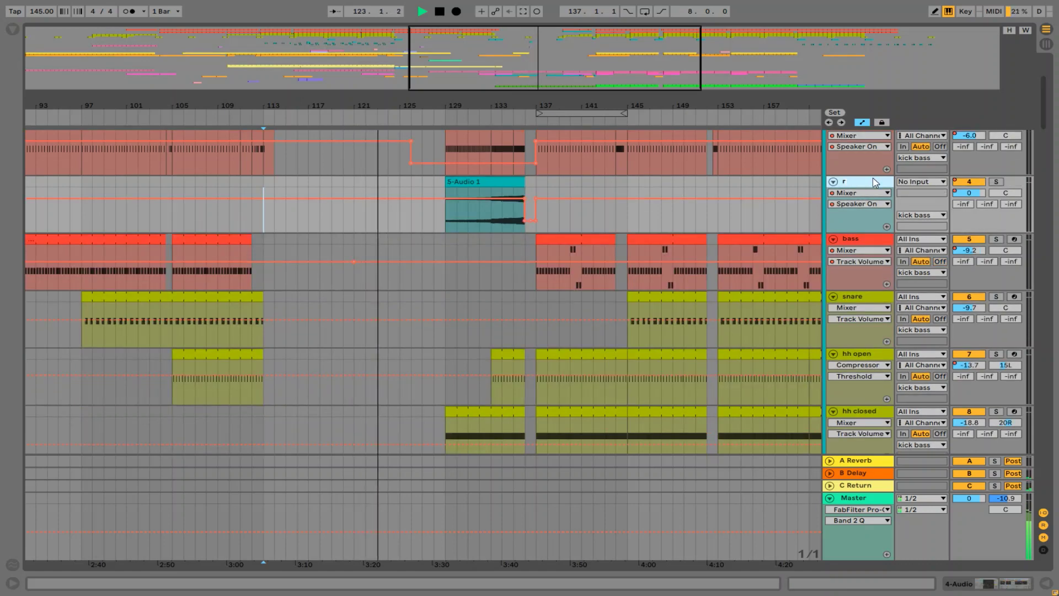
type("iser")
key("Return")
Step: Examine the full arrangement and its tracks during playback towards the drop
left_click_drag(506, 106, 506, 64)
scroll(761, 279, "down", 6)
scroll(768, 280, "up", 5)
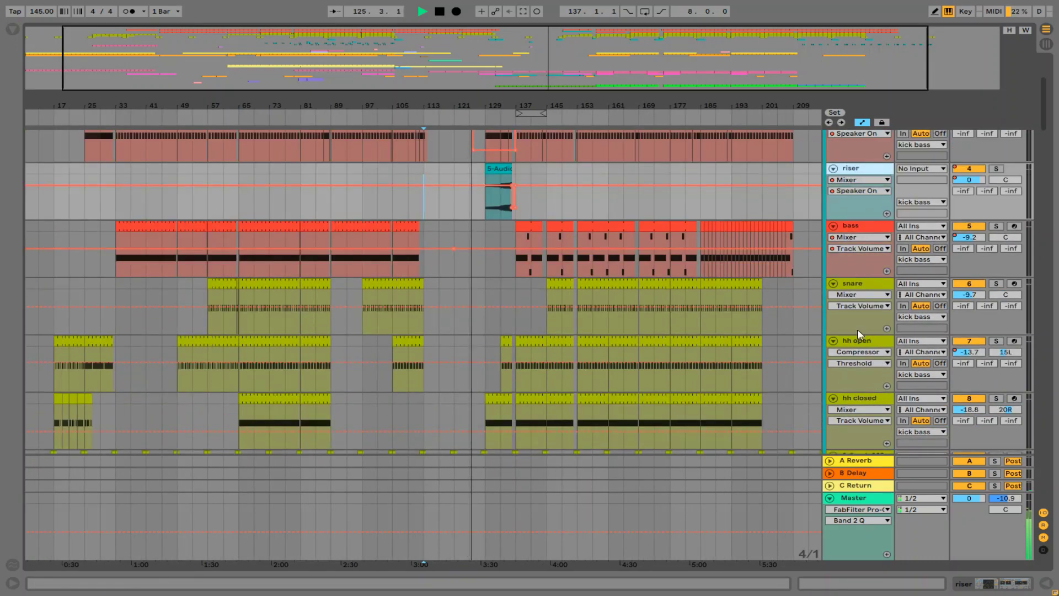
scroll(857, 326, "down", 4)
scroll(844, 331, "up", 4)
scroll(802, 354, "down", 5)
scroll(717, 309, "up", 7)
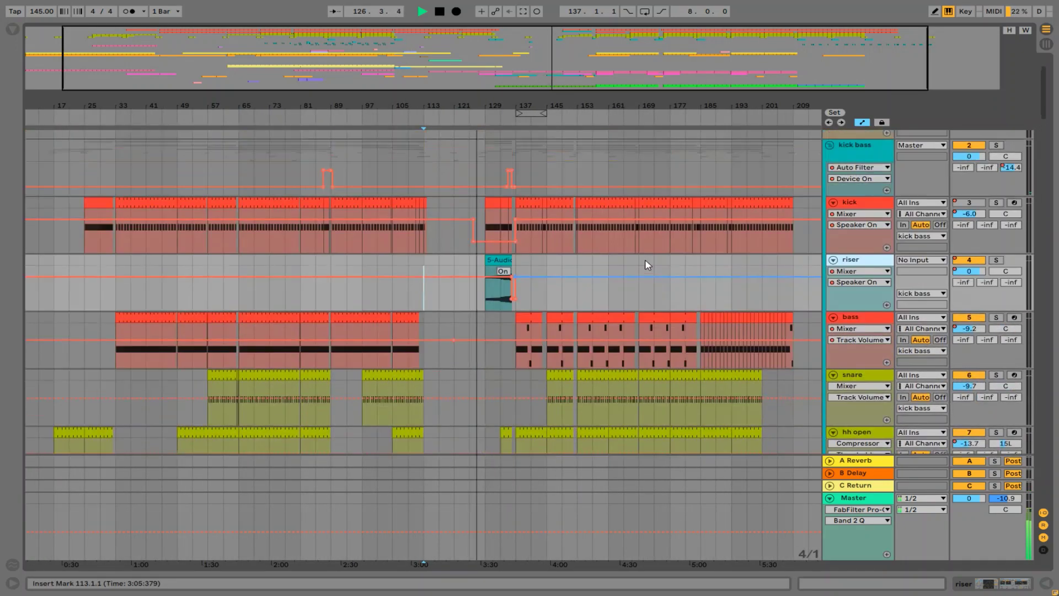
Step: Remove the mute dip from the lead2 track's Speaker On automation in the bar before the drop at bar 137
left_click_drag(515, 105, 515, 146)
scroll(566, 310, "down", 5)
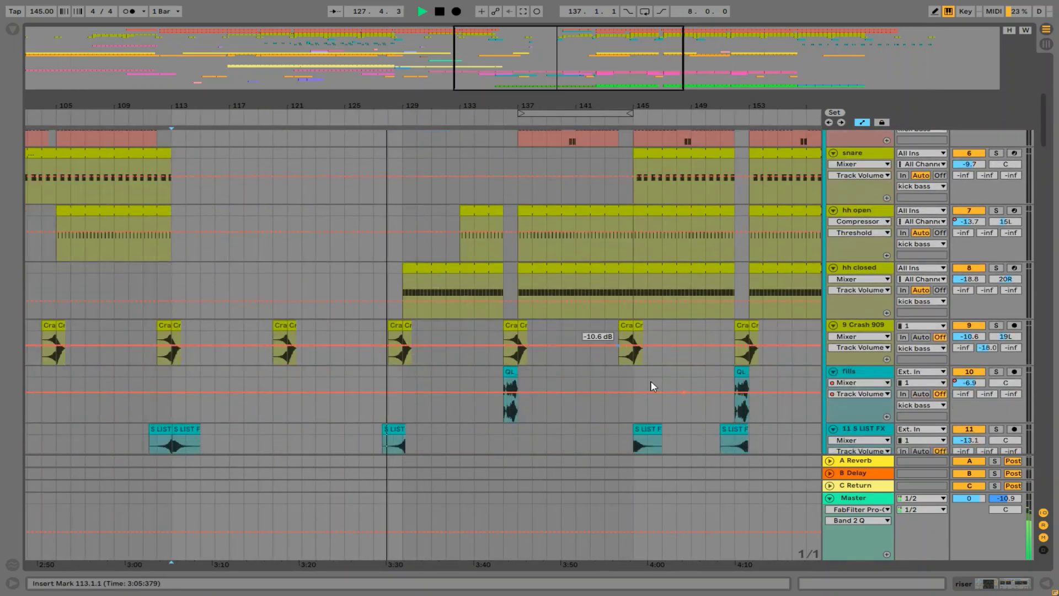
scroll(651, 386, "down", 2)
left_click_drag(1044, 174, 1028, 392)
scroll(654, 320, "down", 2)
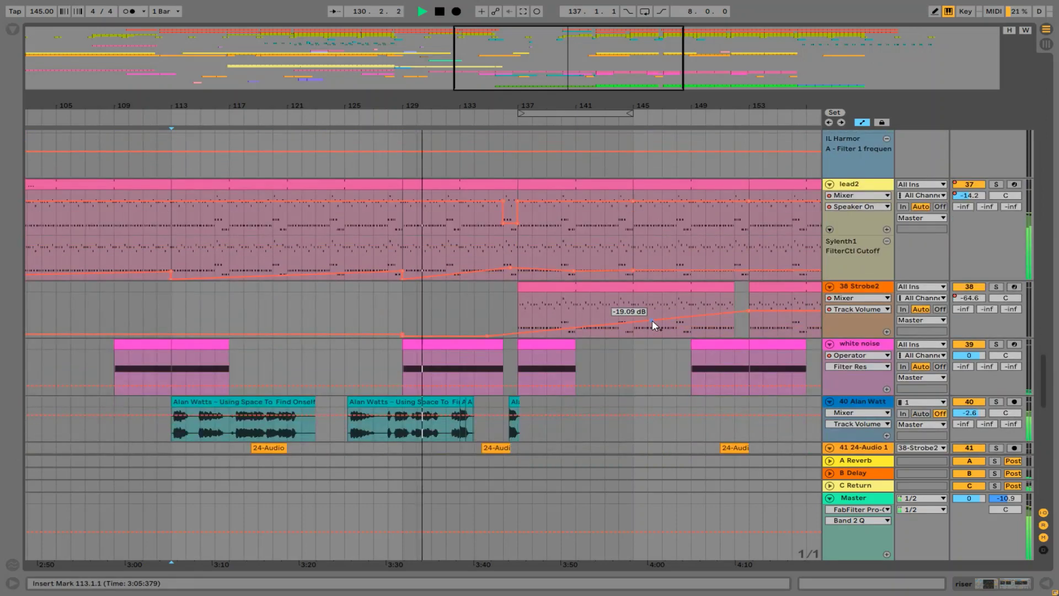
left_click_drag(508, 224, 508, 206)
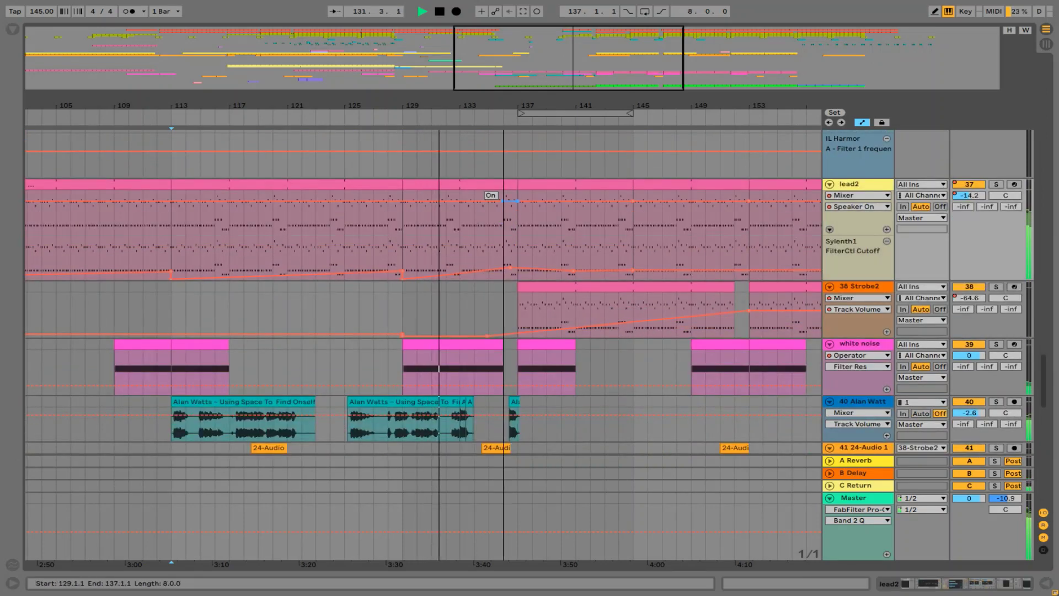
Step: Examine the tracks around the drop at bar 137 during playback, from the kick and riser down to lead2 and white noise
left_click_drag(509, 106, 525, 55)
scroll(607, 418, "down", 3)
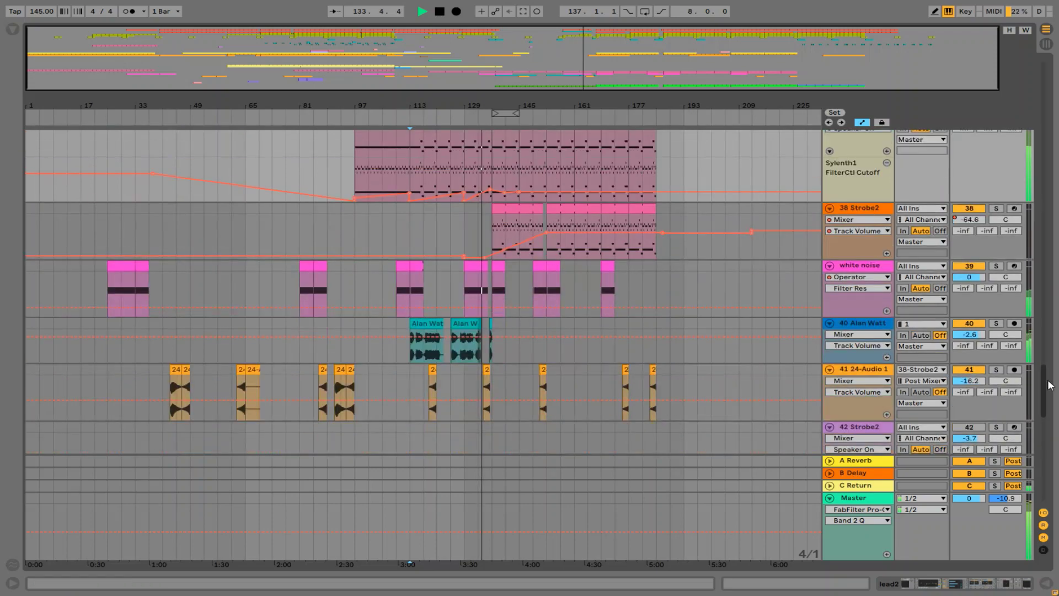
left_click_drag(1049, 385, 1052, 80)
left_click_drag(497, 104, 499, 263)
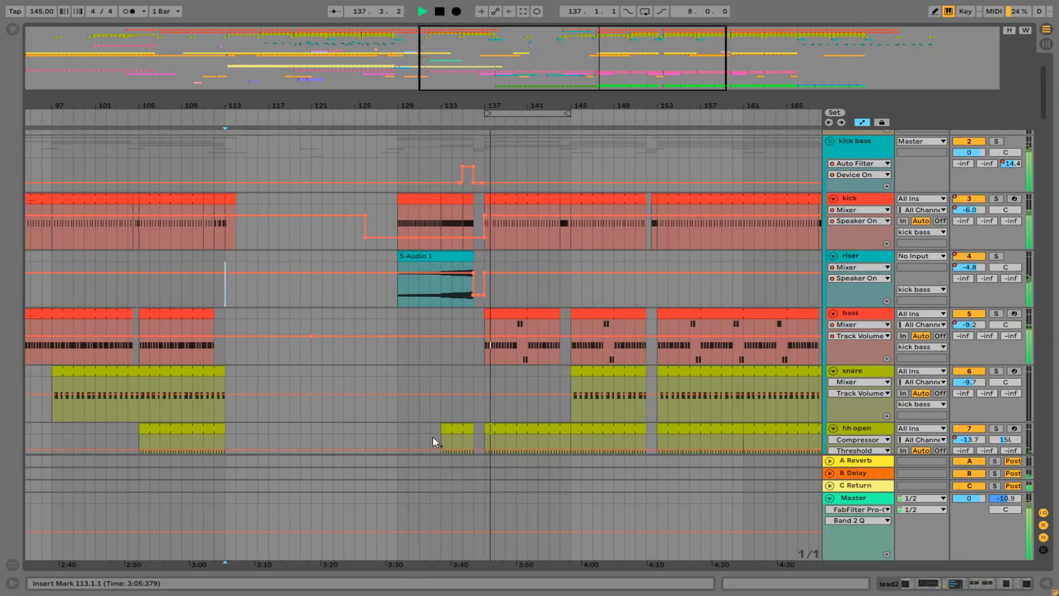
scroll(558, 336, "down", 10)
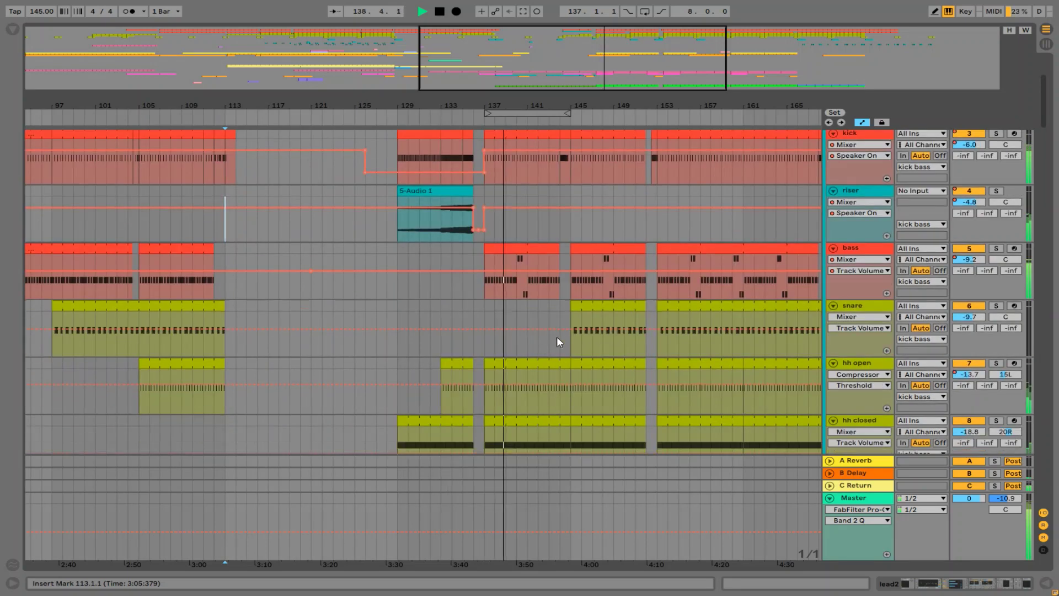
scroll(1050, 153, "up", 10)
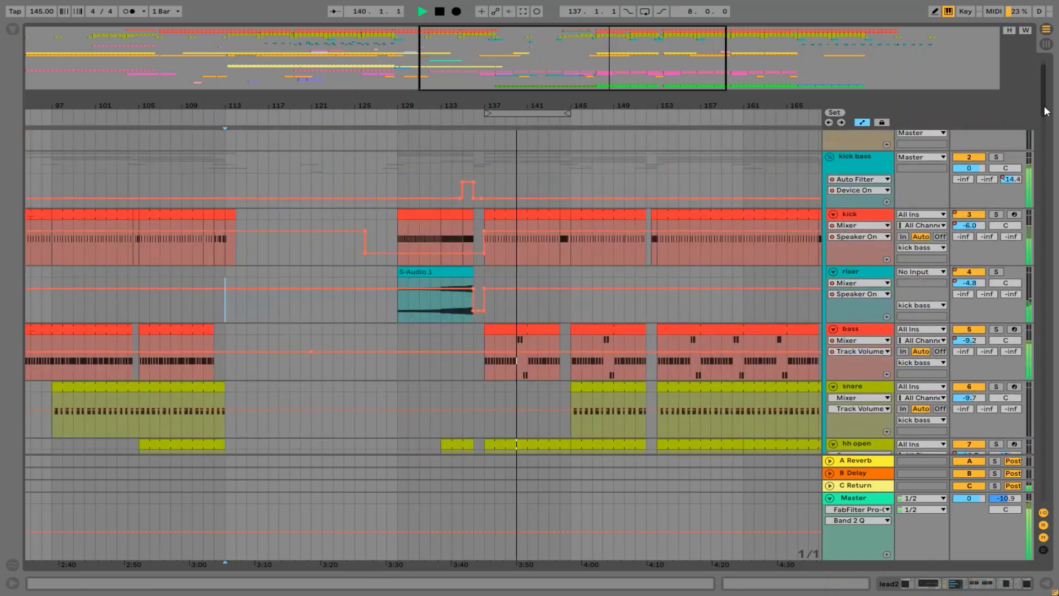
scroll(1050, 279, "down", 15)
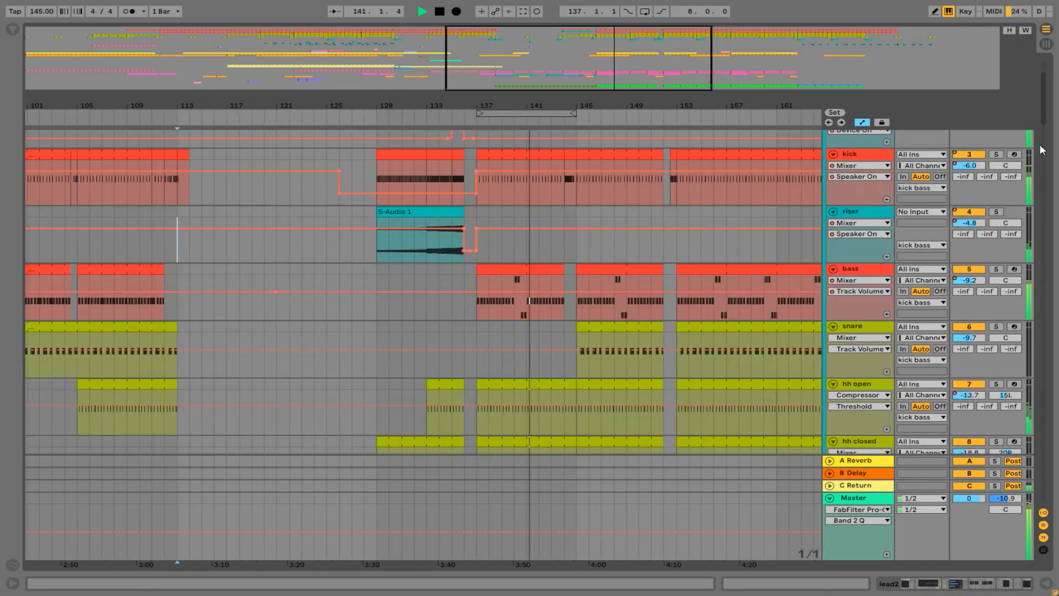
scroll(1050, 278, "down", 15)
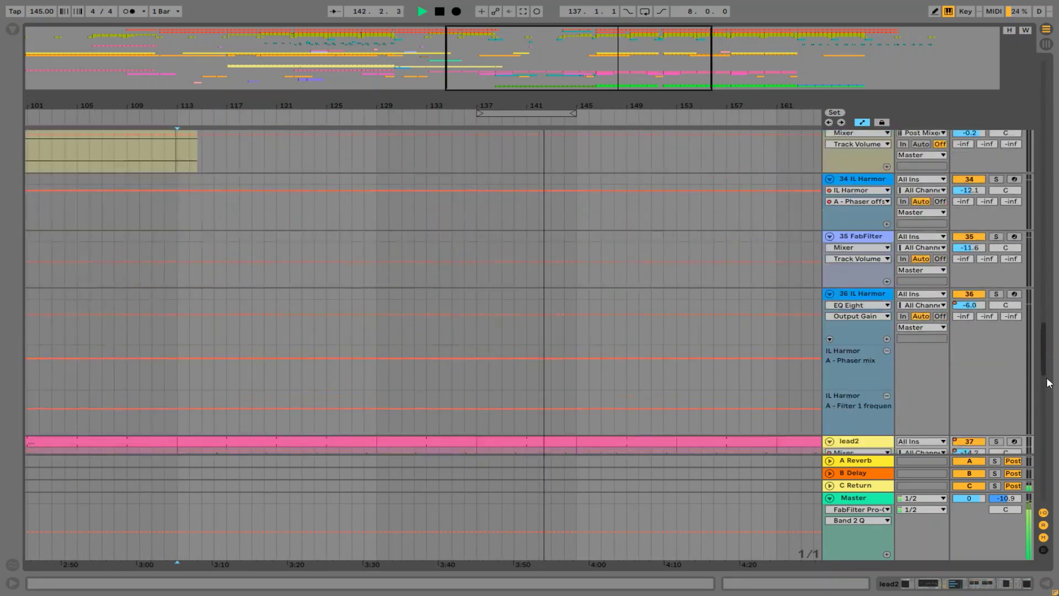
left_click_drag(602, 103, 602, 44)
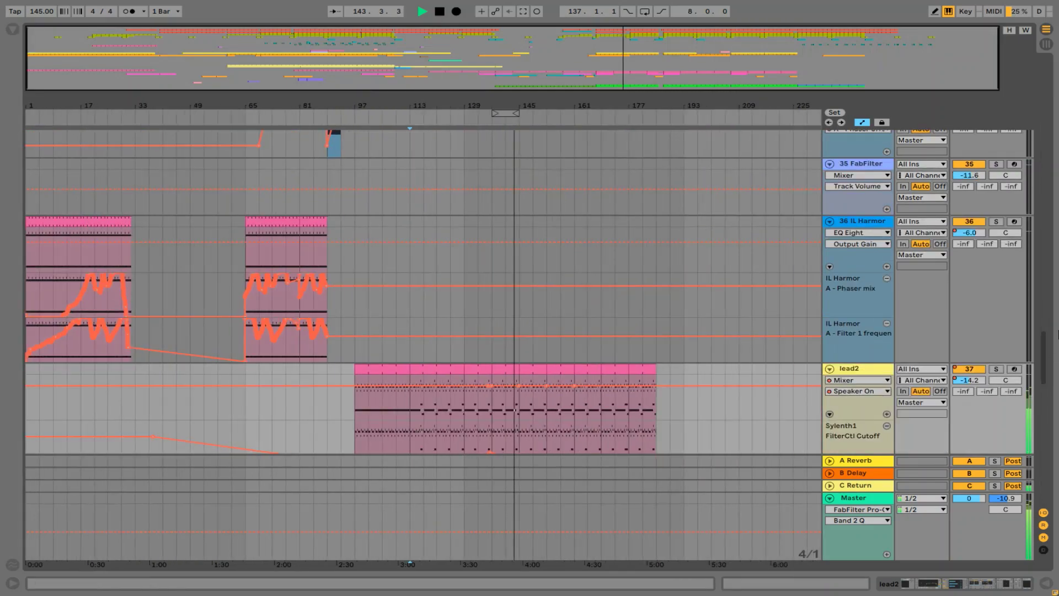
left_click_drag(1044, 372, 1039, 113)
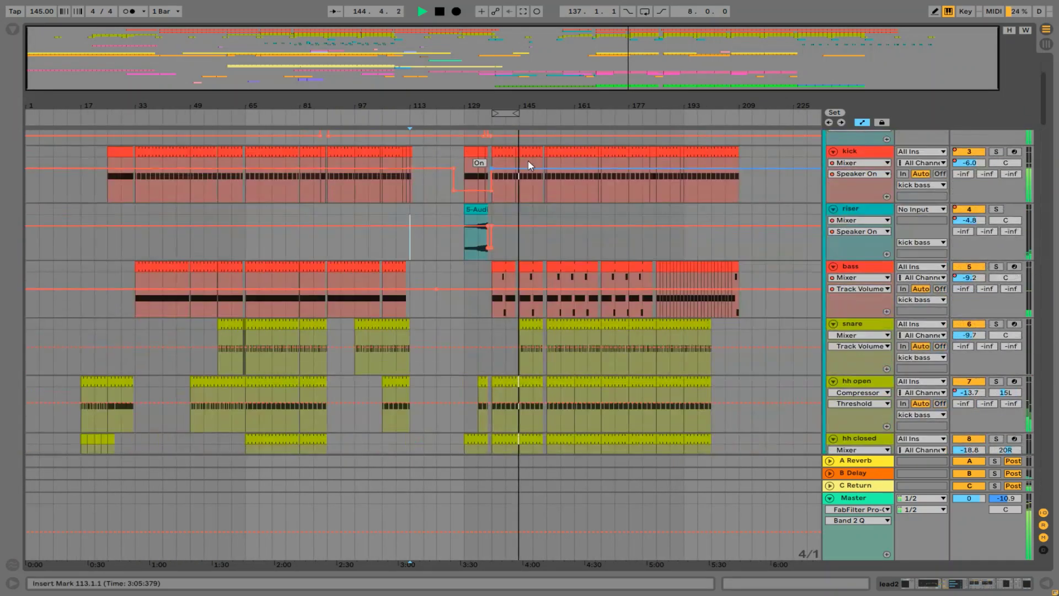
left_click_drag(517, 110, 519, 166)
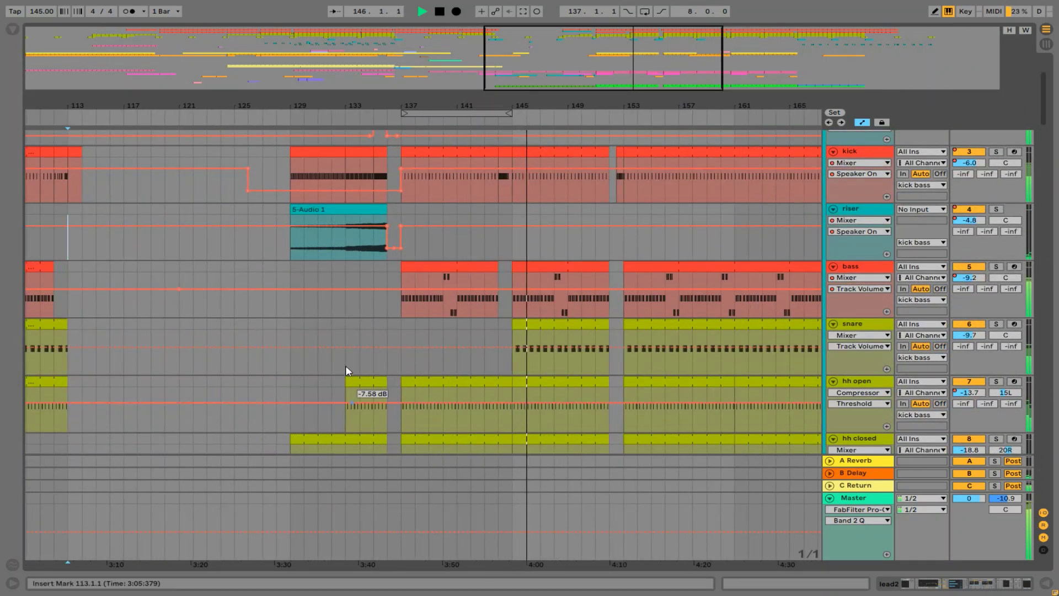
left_click_drag(360, 100, 362, 108)
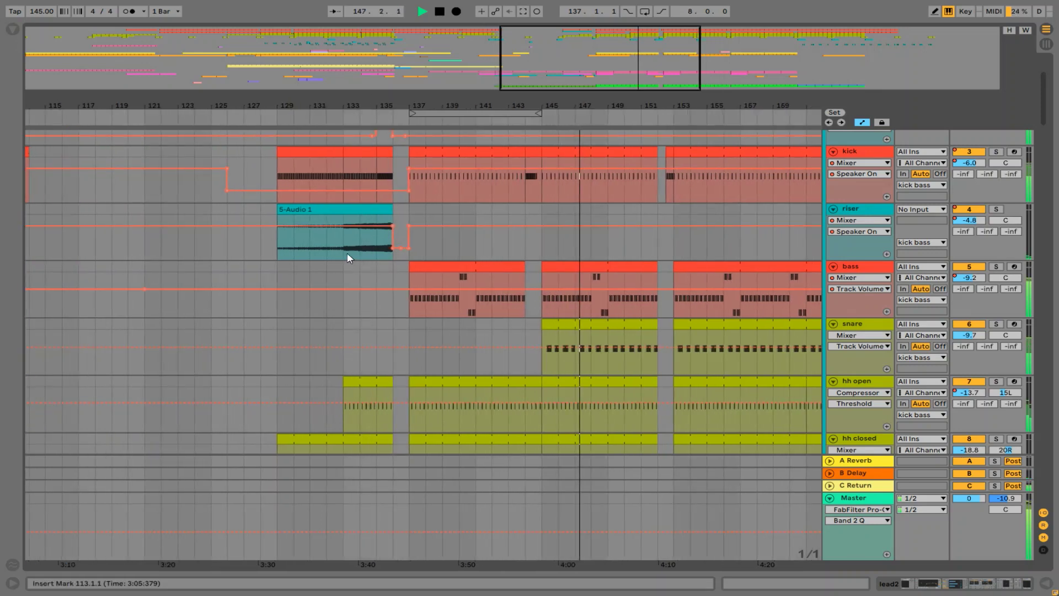
Step: Try a copy of the riser clip's last three bars at bar 149, before the next break, and delete it
left_click_drag(343, 237, 393, 238)
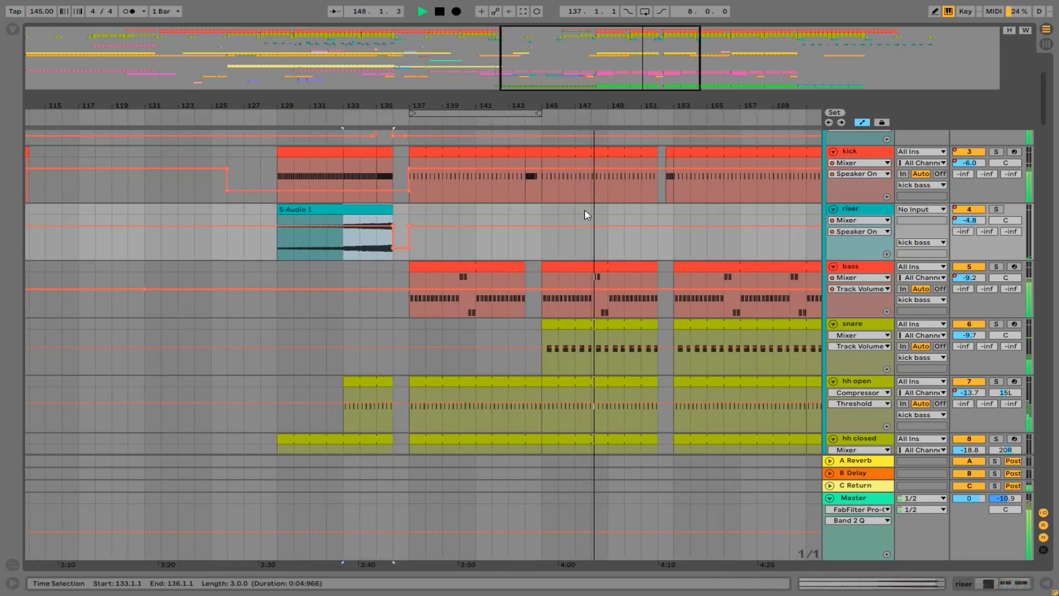
left_click(626, 215)
key("ctrl+v")
left_click_drag(657, 211, 647, 216)
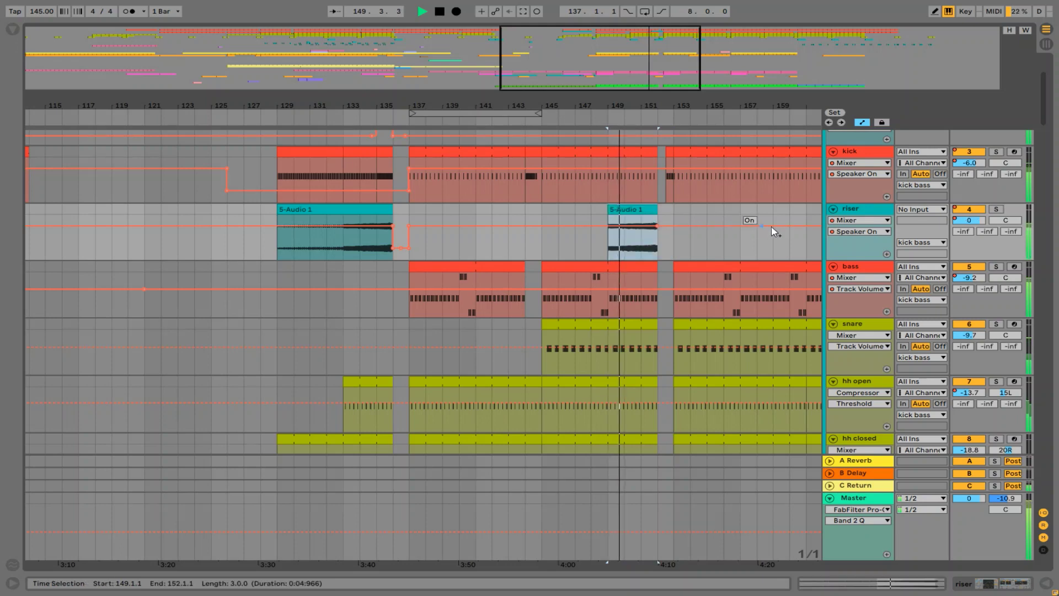
key("space")
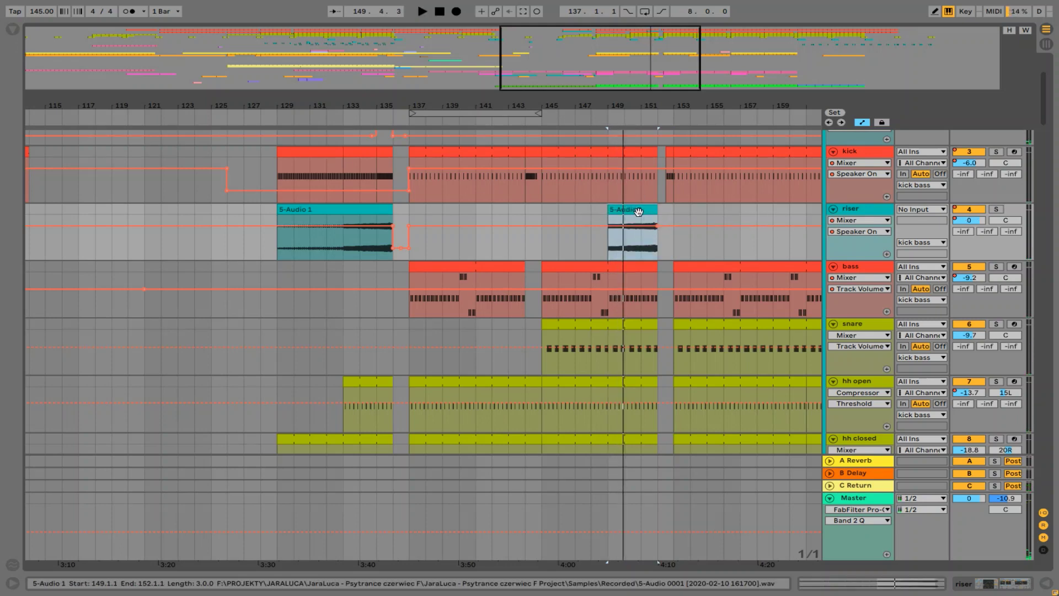
key("Delete")
Step: Play the transition from bar 128 and examine the riser clip's waveform in the clip view
left_click(263, 214)
key("space")
key("space")
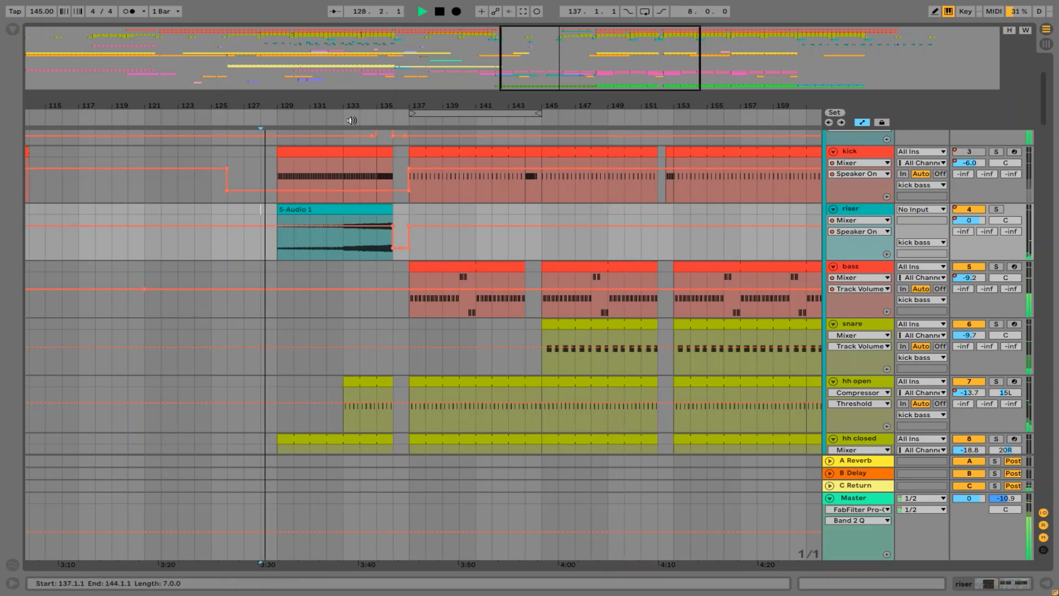
left_click_drag(309, 105, 312, 38)
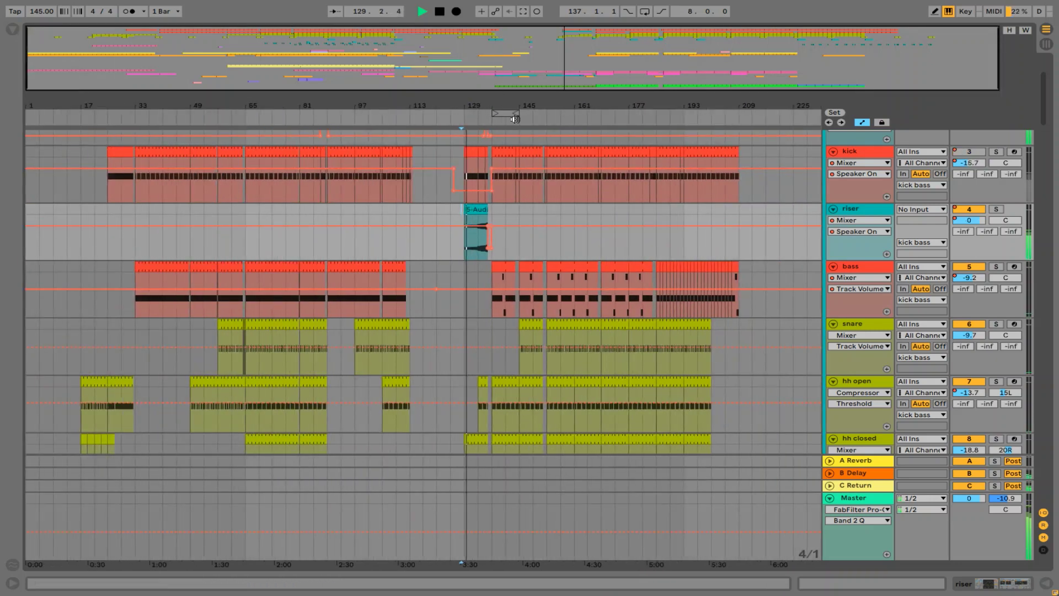
left_click_drag(465, 106, 466, 165)
double_click(522, 212)
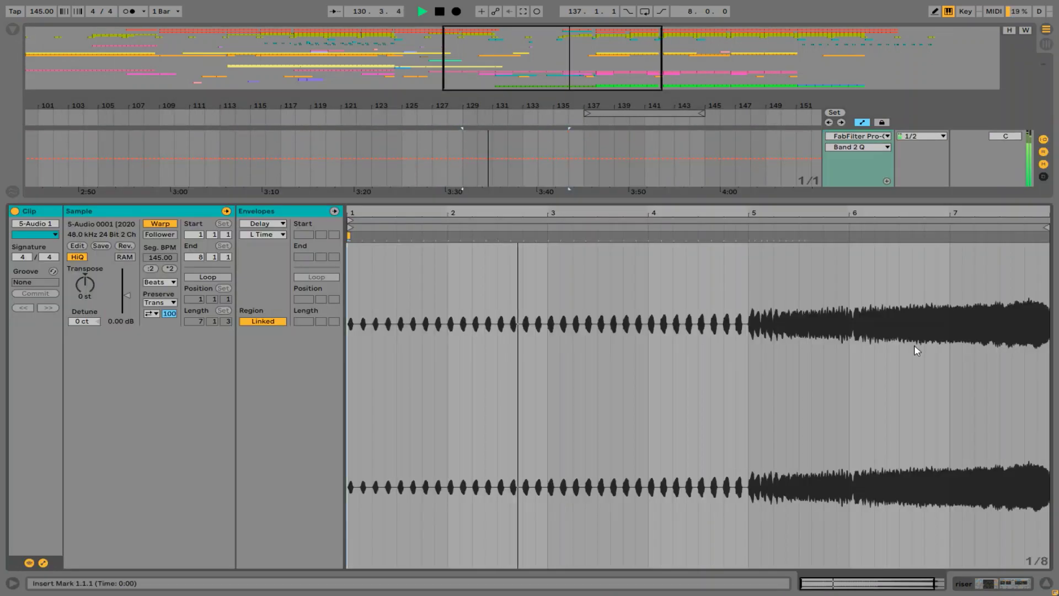
mouse_move(880, 214)
left_mouse_down()
mouse_move(881, 287)
mouse_move(880, 214)
left_mouse_up()
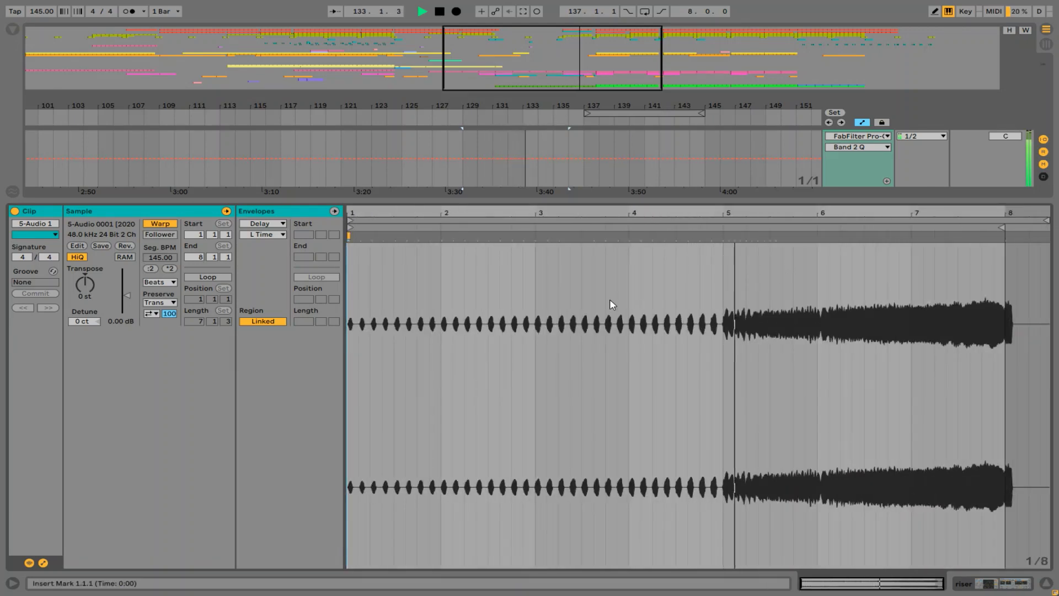
key("ctrl+alt+l")
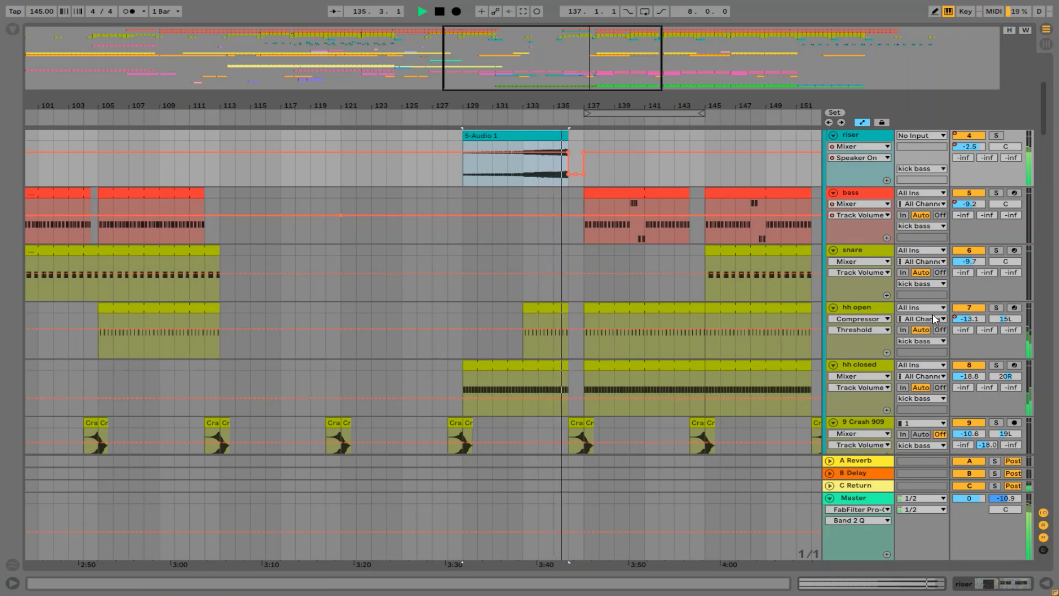
Step: Inspect the serum fx3 track's device chain and show the automation lane of its Utility gain
key("w")
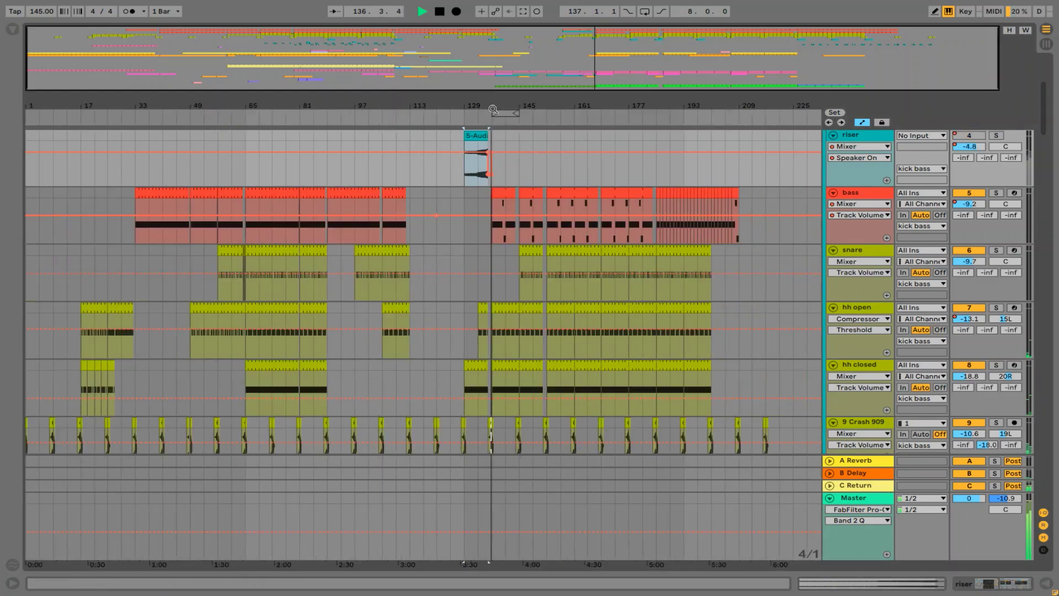
left_click_drag(490, 101, 490, 145)
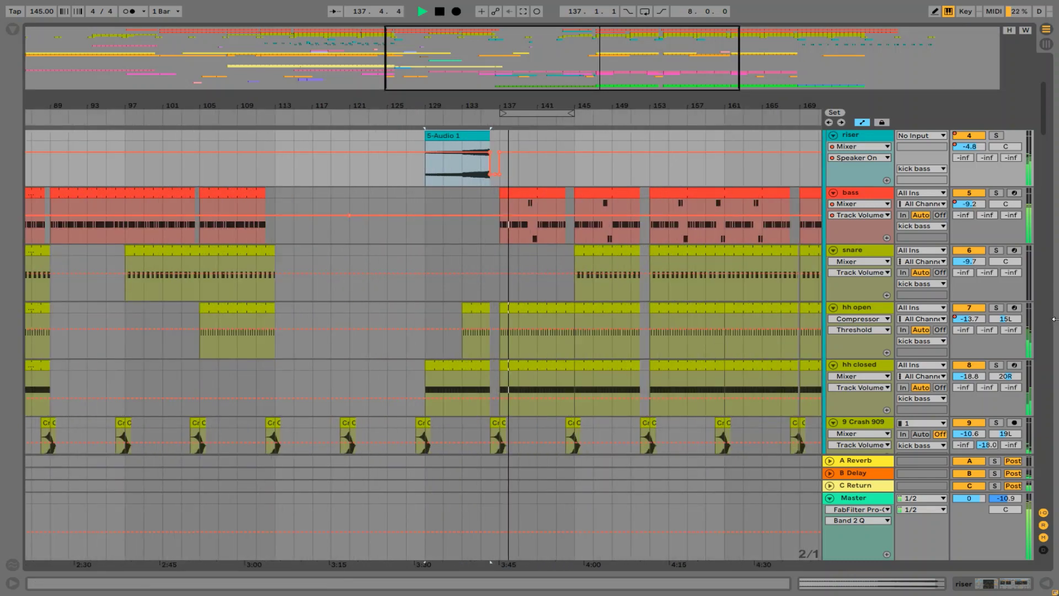
left_click_drag(1045, 129, 1042, 95)
key("w")
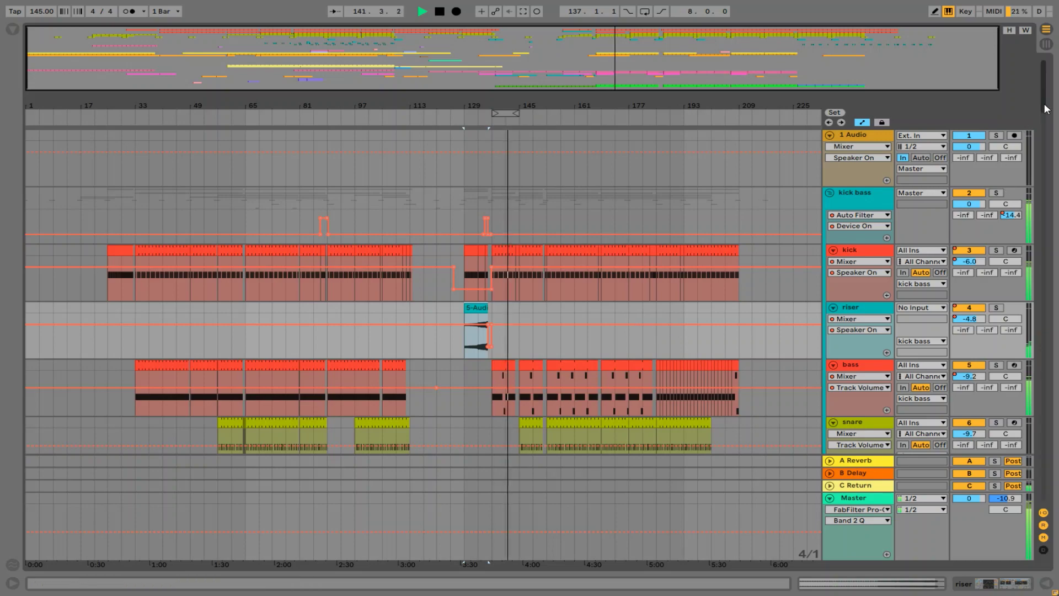
left_click_drag(1044, 103, 1034, 273)
double_click(855, 236)
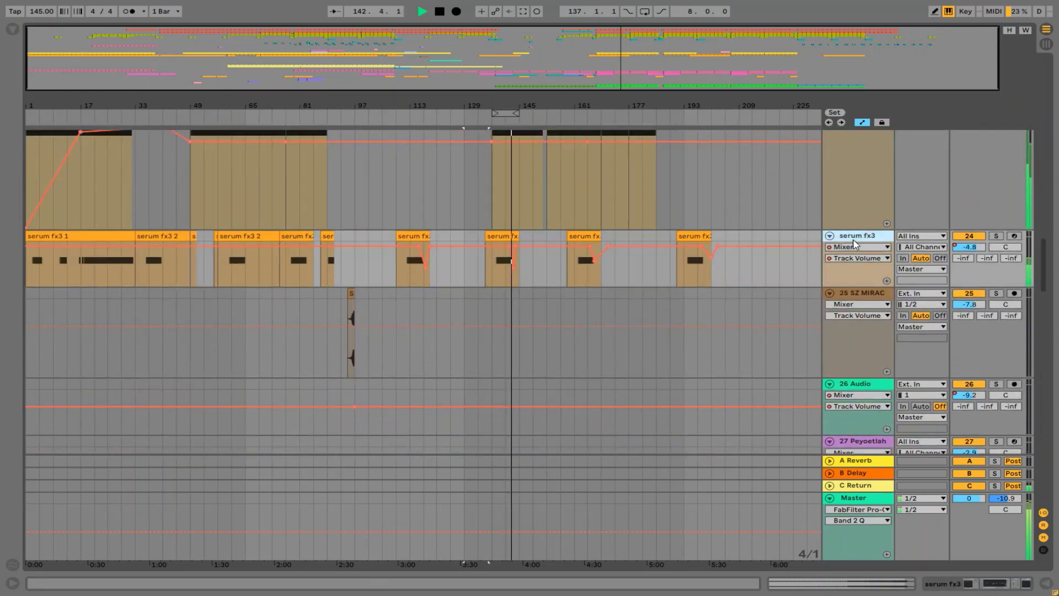
left_click(633, 493)
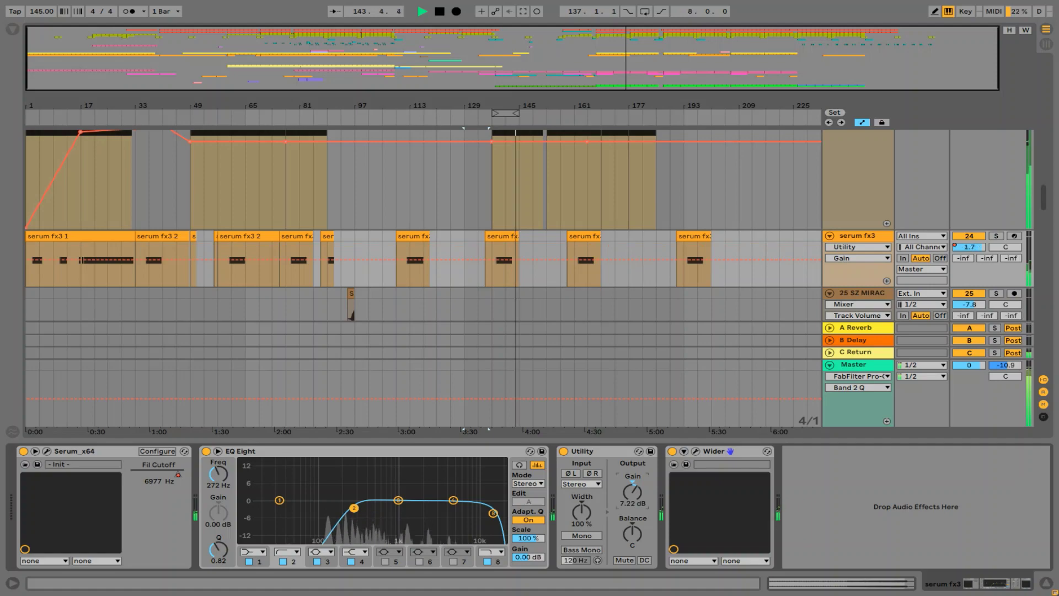
left_click_drag(667, 439, 678, 496)
Step: Examine the kick, riser, bass and drum tracks after the drop while the arrangement plays towards bar 153
scroll(988, 213, "down", 4)
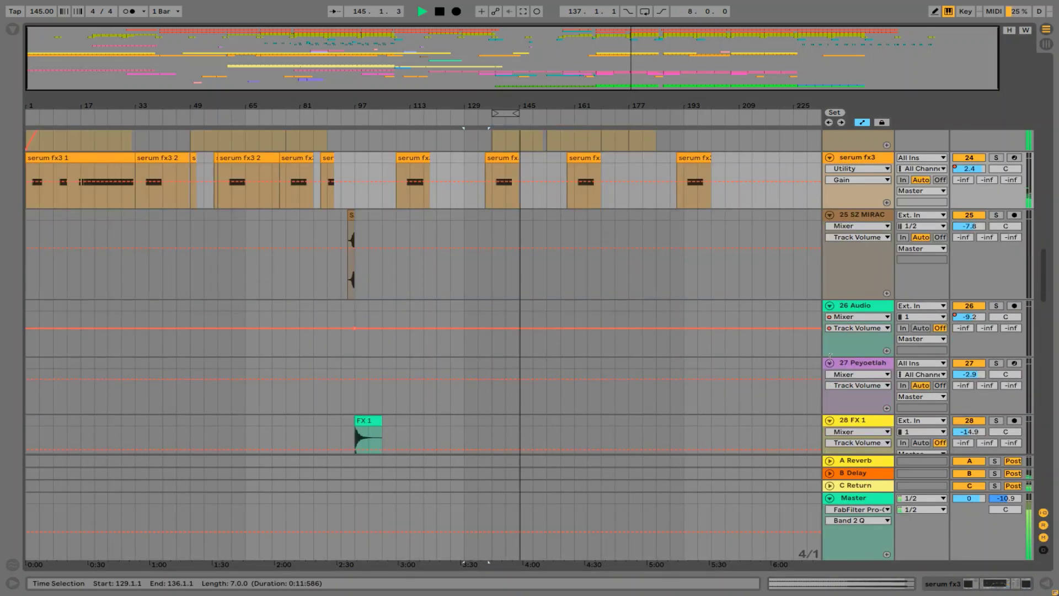
left_click_drag(1048, 293, 1050, 122)
scroll(908, 252, "up", 3)
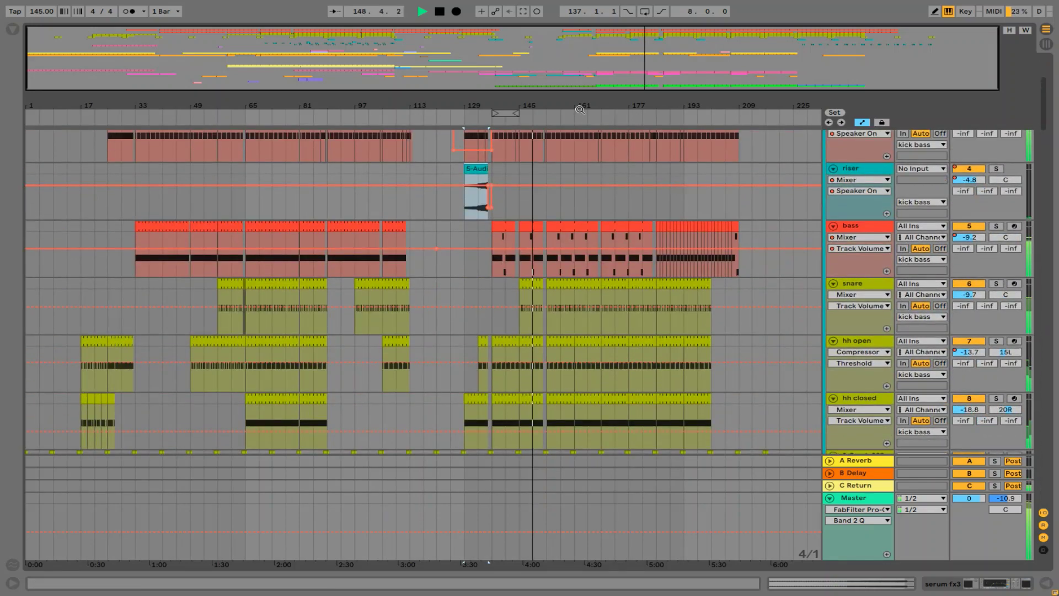
left_click_drag(580, 110, 544, 127)
scroll(688, 305, "up", 5)
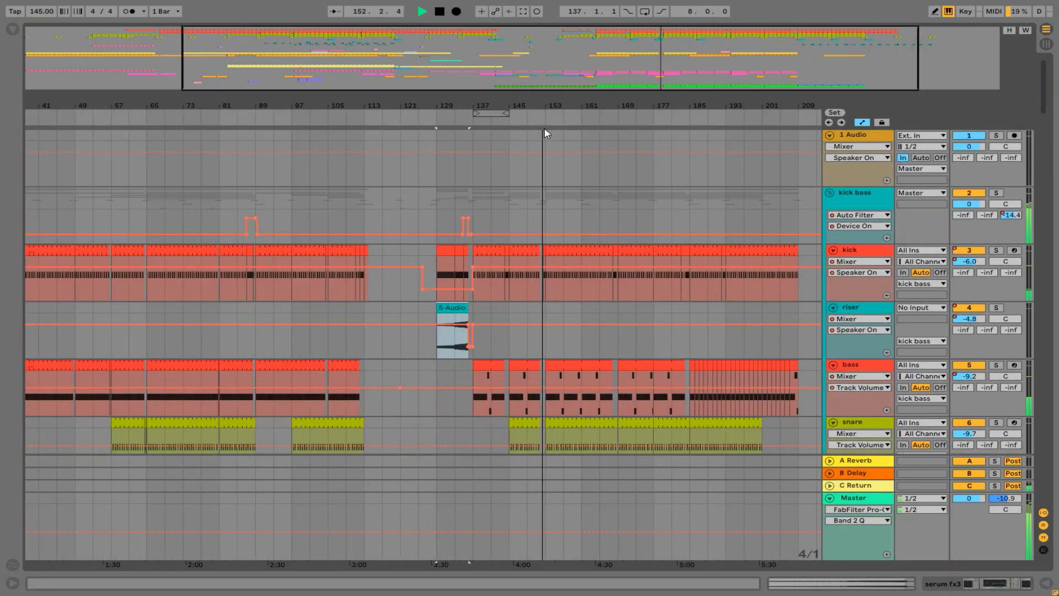
left_click_drag(542, 105, 542, 60)
Step: Audition the 38 Strobe2, lead2 and electric universe lead tracks with solo during the drop
left_click_drag(1048, 104, 1034, 407)
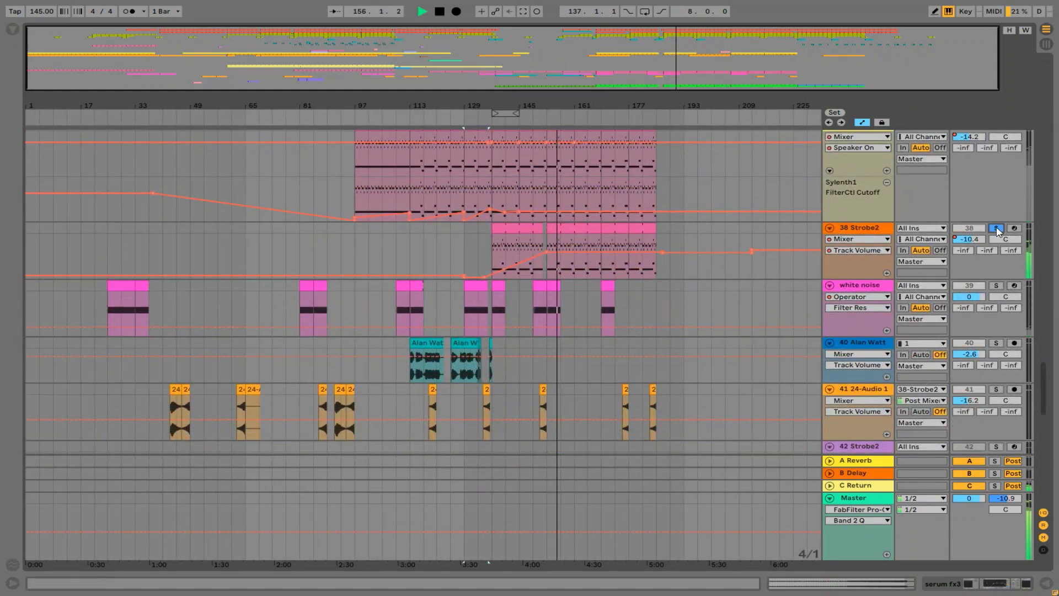
scroll(1002, 215, "up", 2)
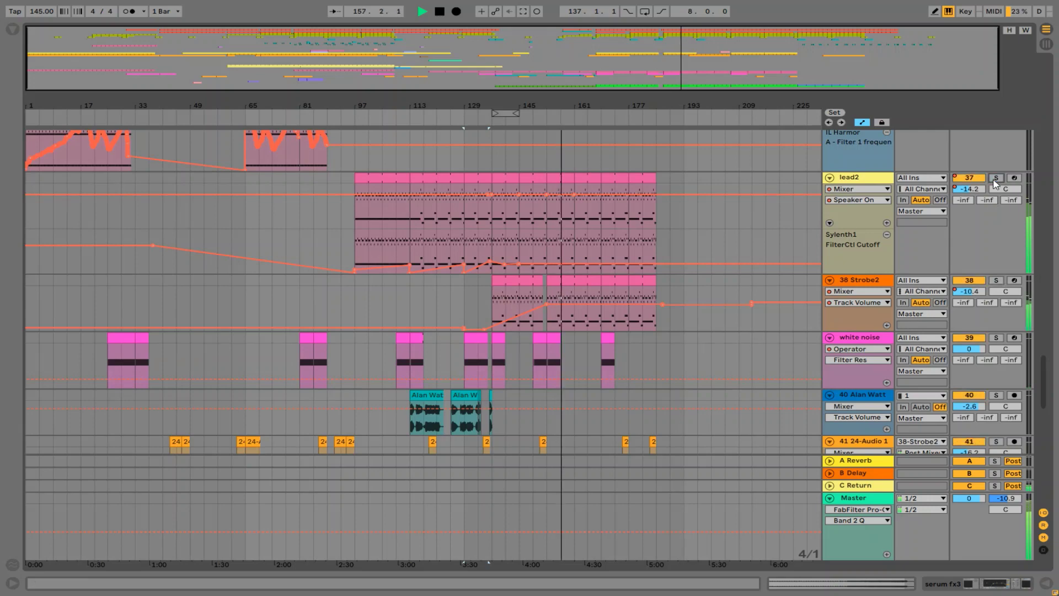
scroll(996, 185, "down", 2)
left_click_drag(1046, 390, 1050, 453)
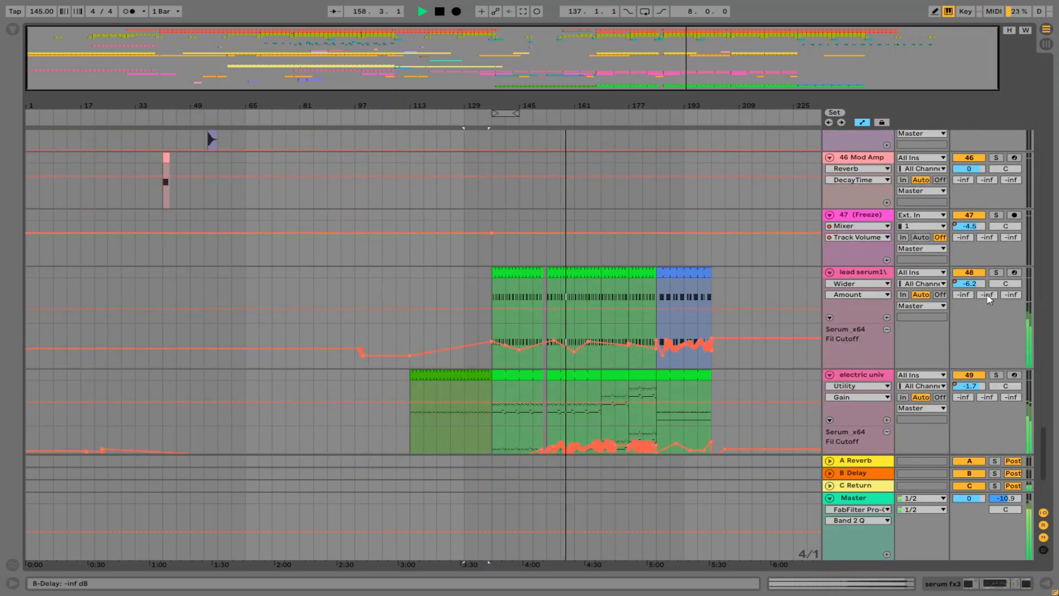
left_click(997, 375)
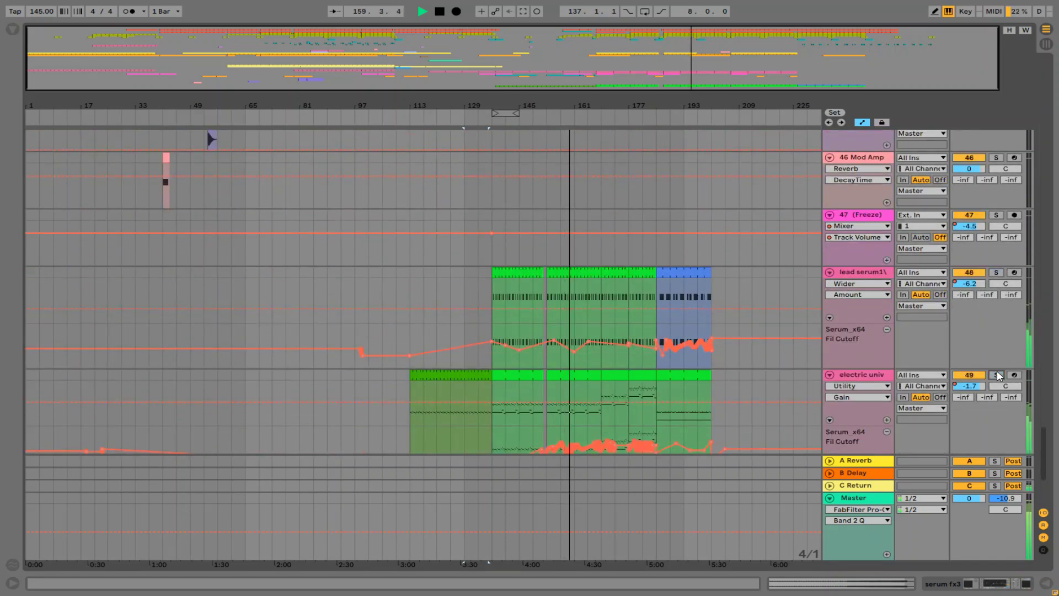
Step: Raise the electric universe lead's track volume automation across bars 65 to 217, bringing it to 0.6 dB after the drop
left_click_drag(983, 383, 982, 386)
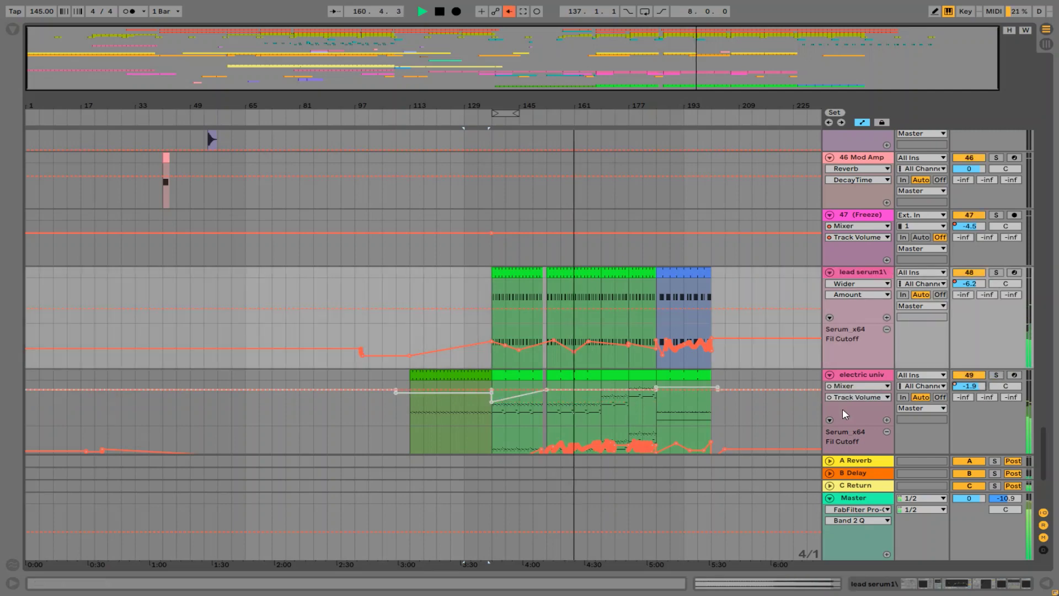
left_click_drag(765, 409, 246, 411)
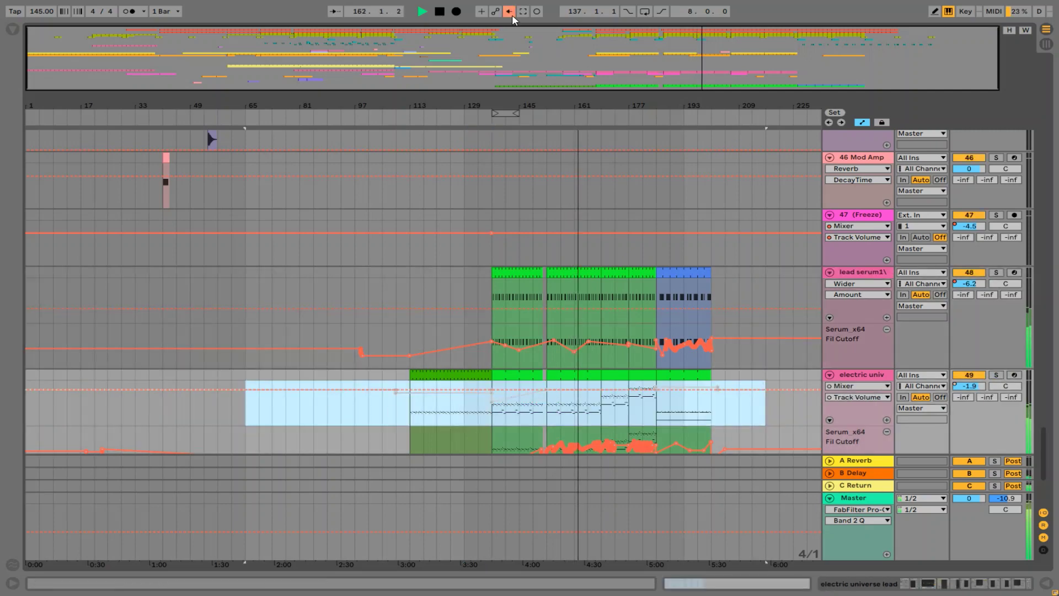
left_click_drag(610, 389, 610, 385)
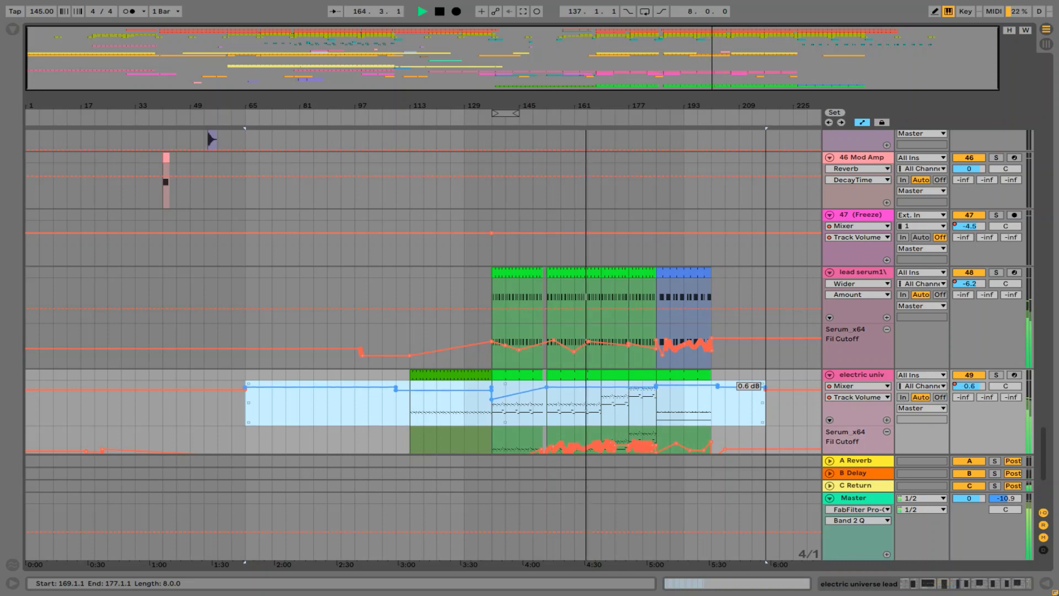
left_click_drag(610, 385, 610, 385)
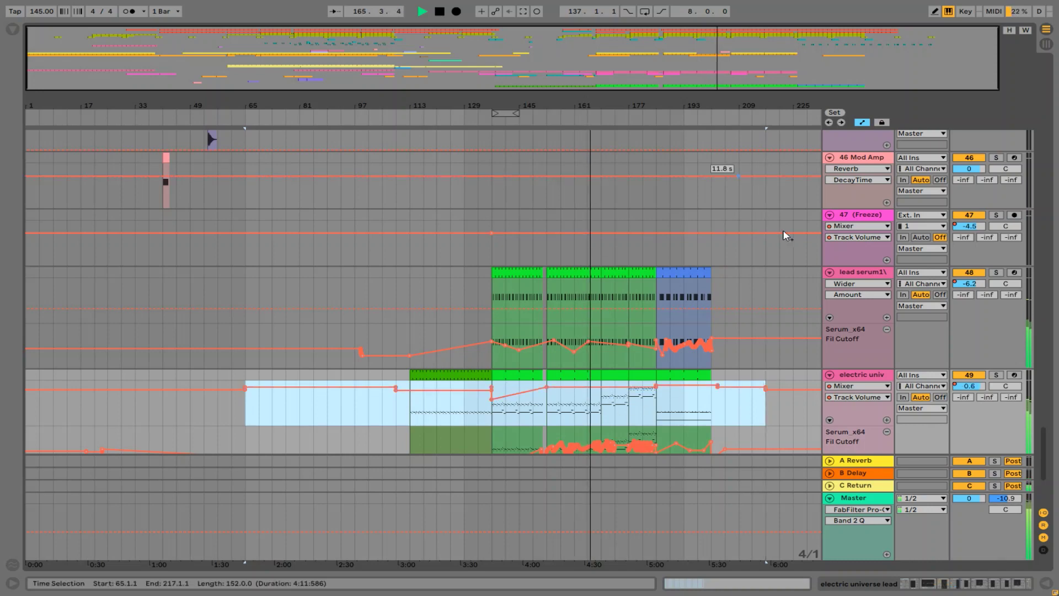
Step: Widen the track headers and rename the electric universe lead track as "electric universe lead :)"
left_click(849, 380)
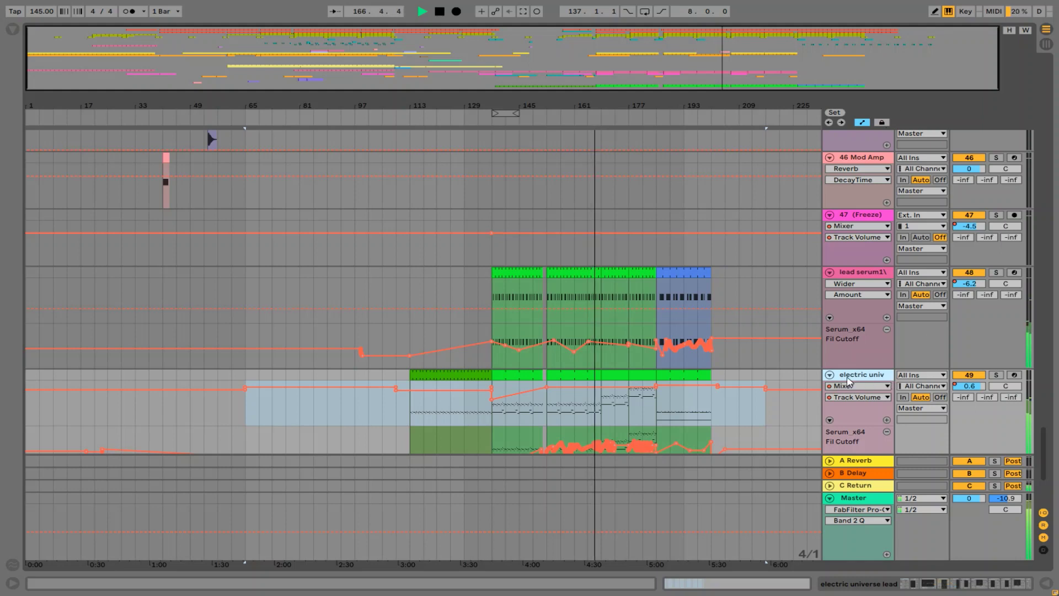
left_click_drag(824, 374, 783, 374)
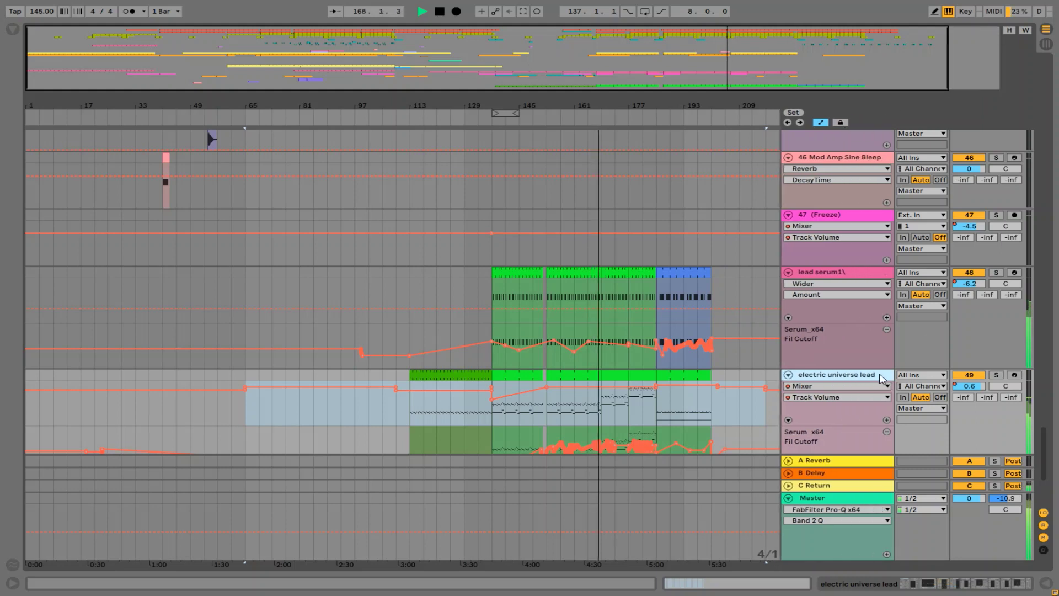
left_click(881, 378)
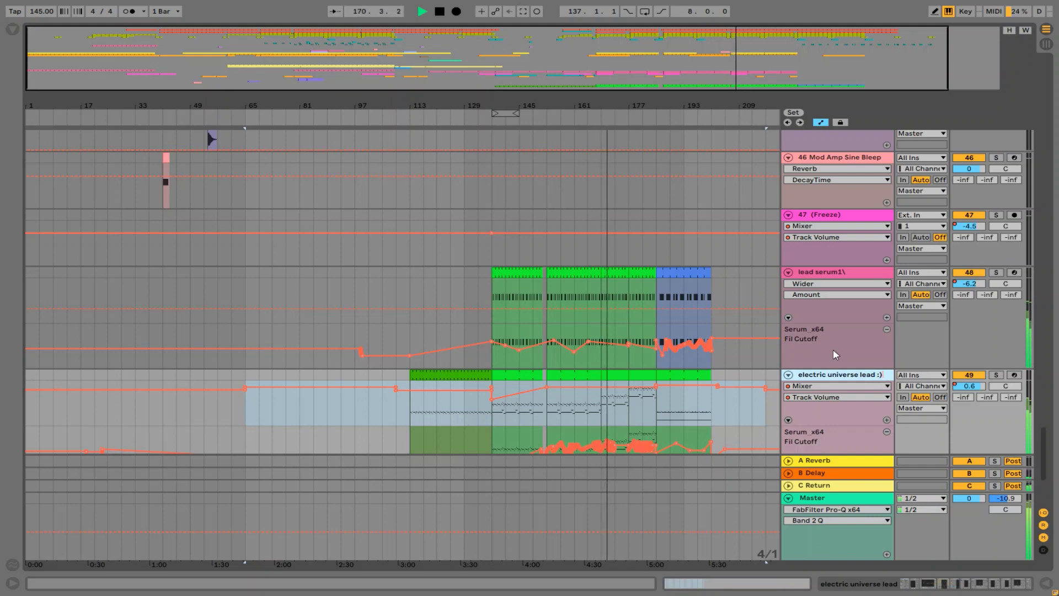
key("Return")
Step: Examine the clips and automation of the lead serum1 and electric universe lead tracks through the drop while the arrangement plays
left_click_drag(611, 106, 579, 172)
scroll(689, 358, "down", 5)
scroll(623, 215, "up", 2)
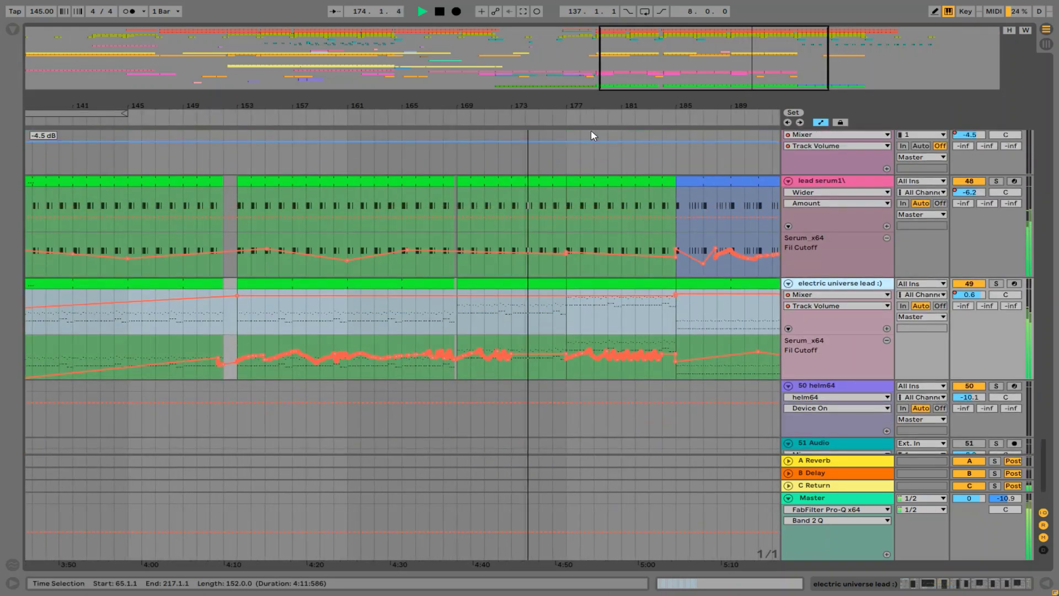
left_click_drag(564, 105, 568, 41)
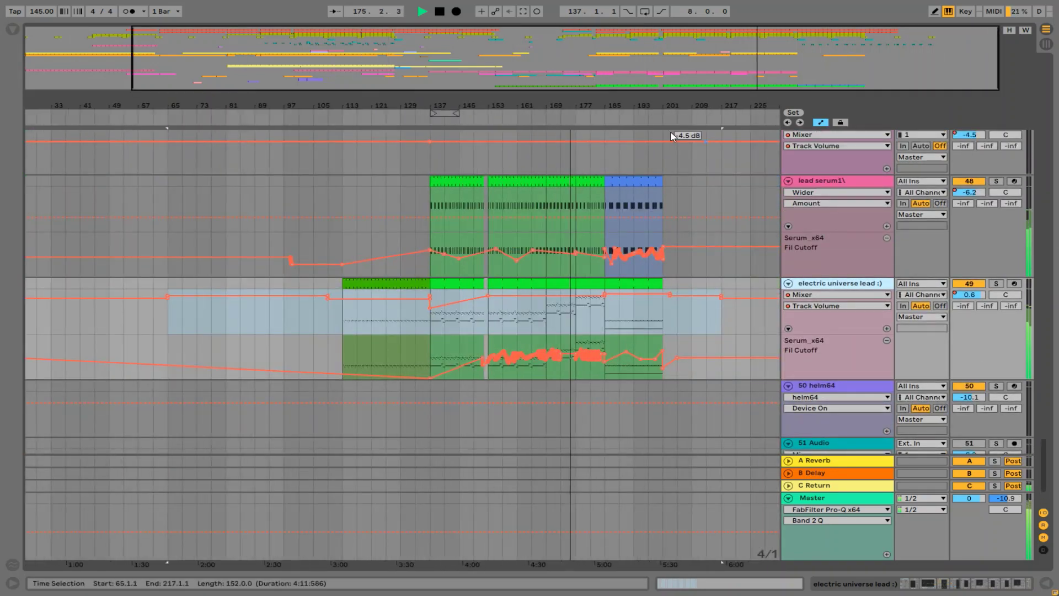
left_click_drag(593, 104, 594, 167)
key("w")
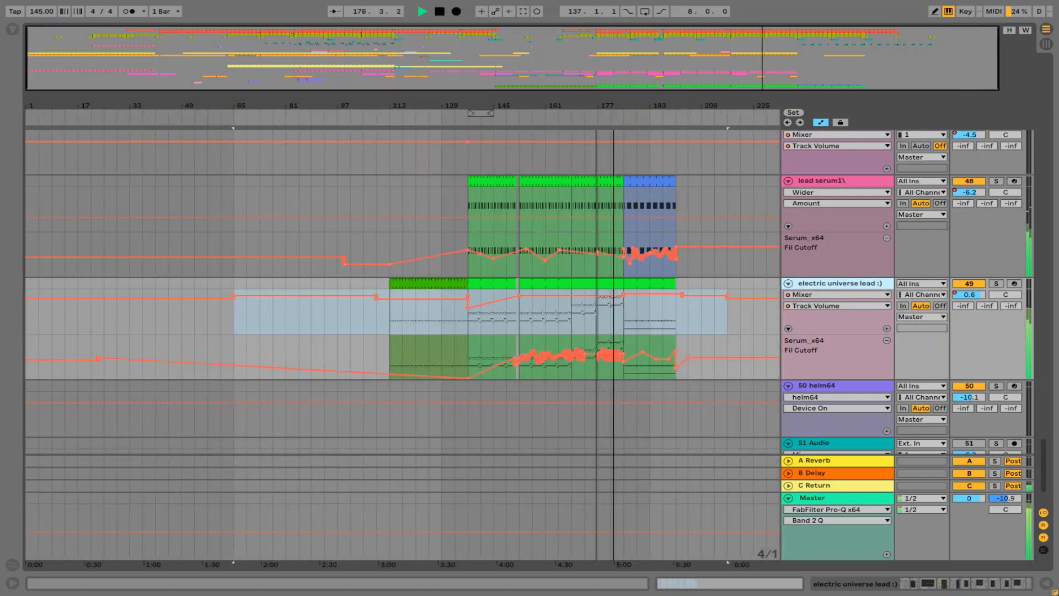
Step: Examine the kick roll and the gap in the bass at bar 184 during playback
left_click_drag(1045, 463, 1056, 62)
left_click_drag(554, 73, 567, 165)
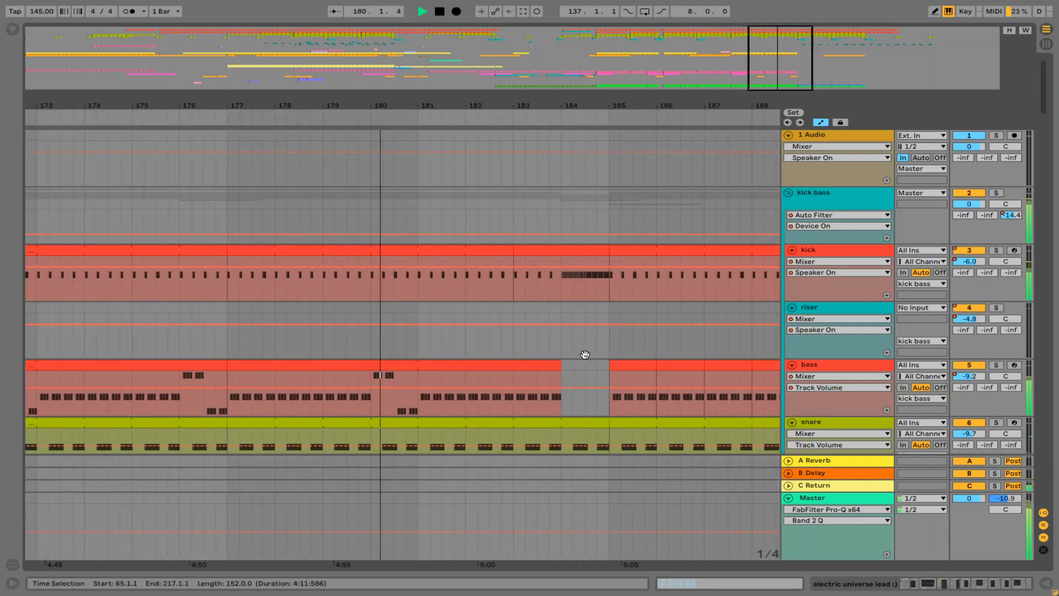
scroll(590, 325, "down", 3)
left_click_drag(510, 101, 510, 39)
scroll(618, 277, "up", 2)
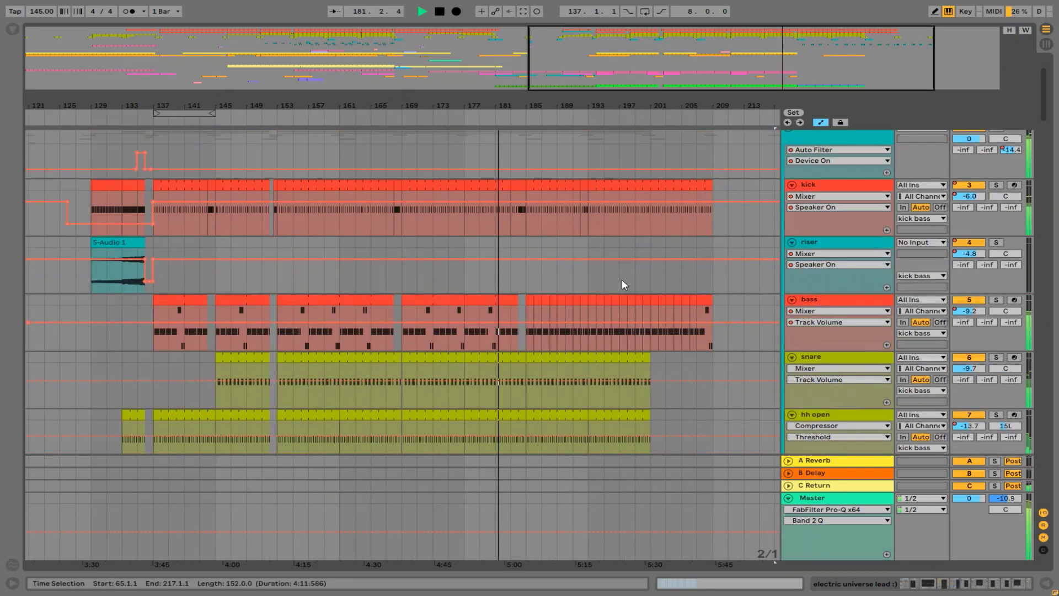
left_click_drag(523, 104, 523, 165)
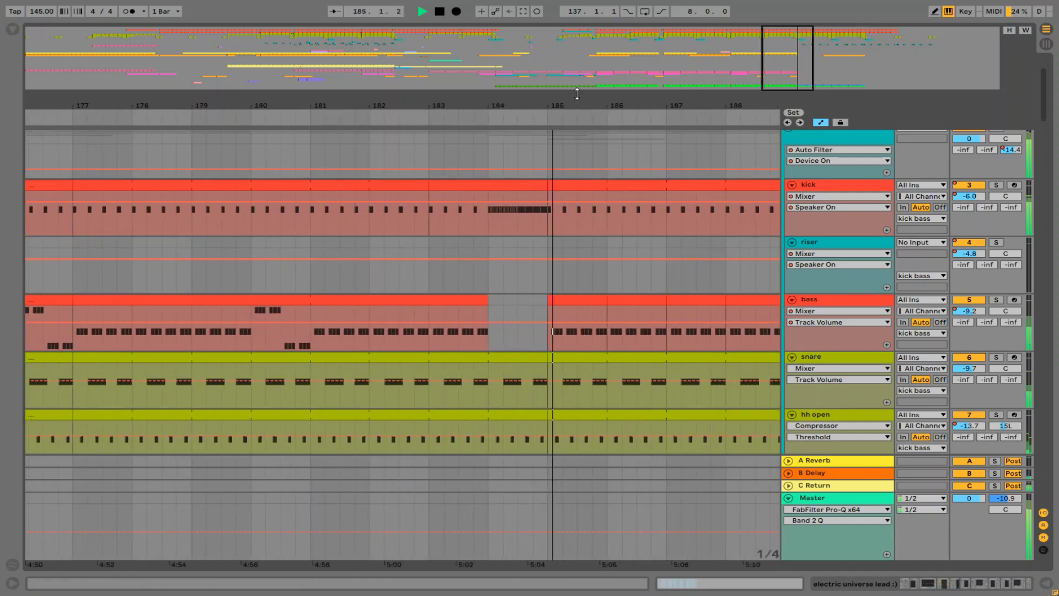
Step: Nudge up the electric universe lead's track volume automation over bars 65 to 217, reaching 2.8 dB in its final section
left_click_drag(577, 101, 634, 61)
scroll(772, 176, "down", 2)
left_click_drag(1044, 152, 1031, 481)
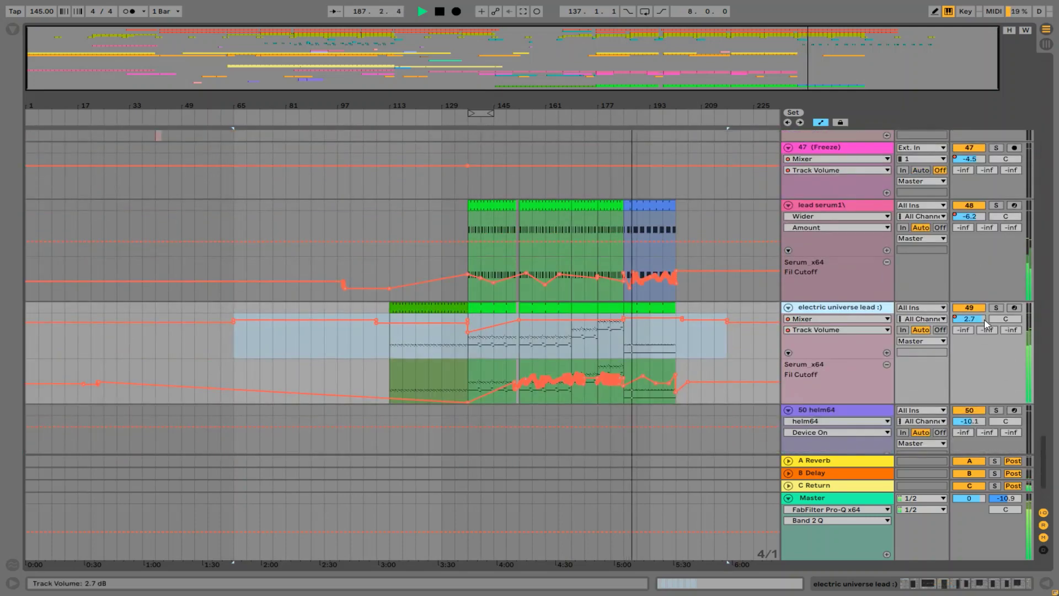
left_click(977, 320)
left_click_drag(657, 325, 656, 323)
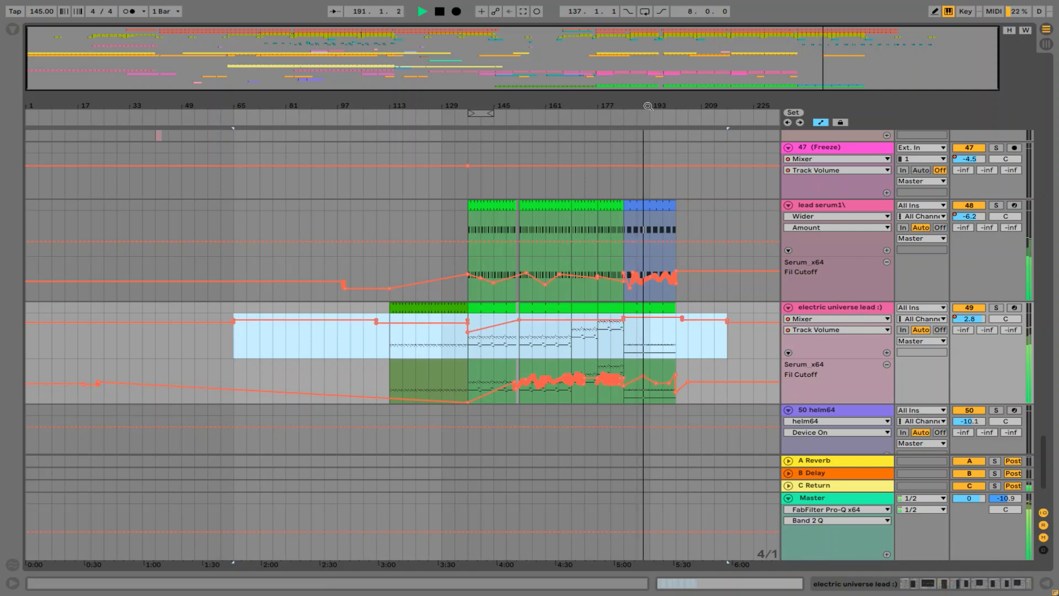
Step: Examine the kick, bass and snare tracks around bar 201 while the arrangement plays
left_click_drag(648, 106, 607, 100)
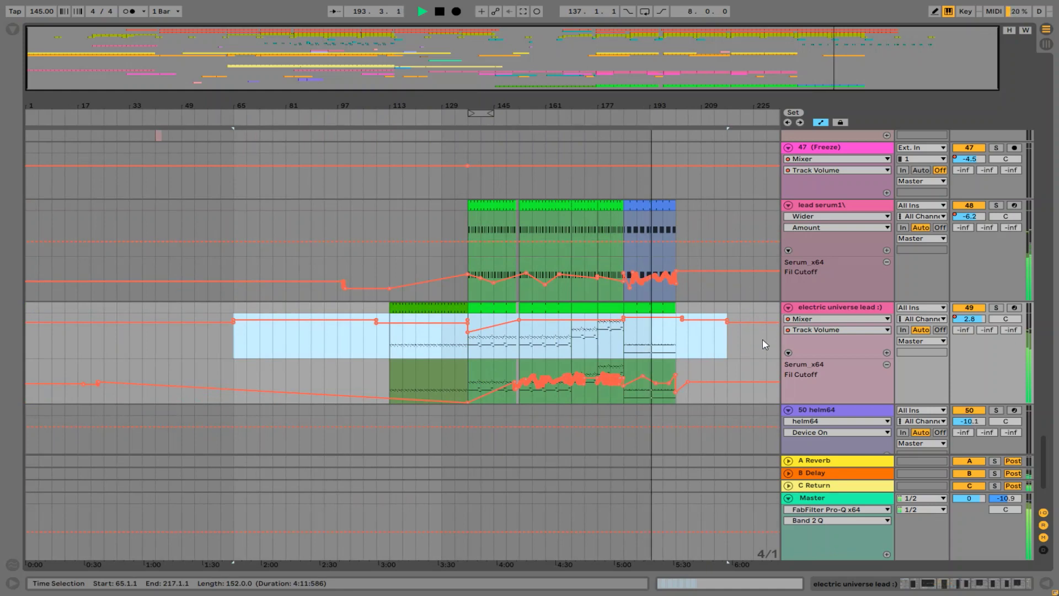
scroll(764, 345, "up", 10)
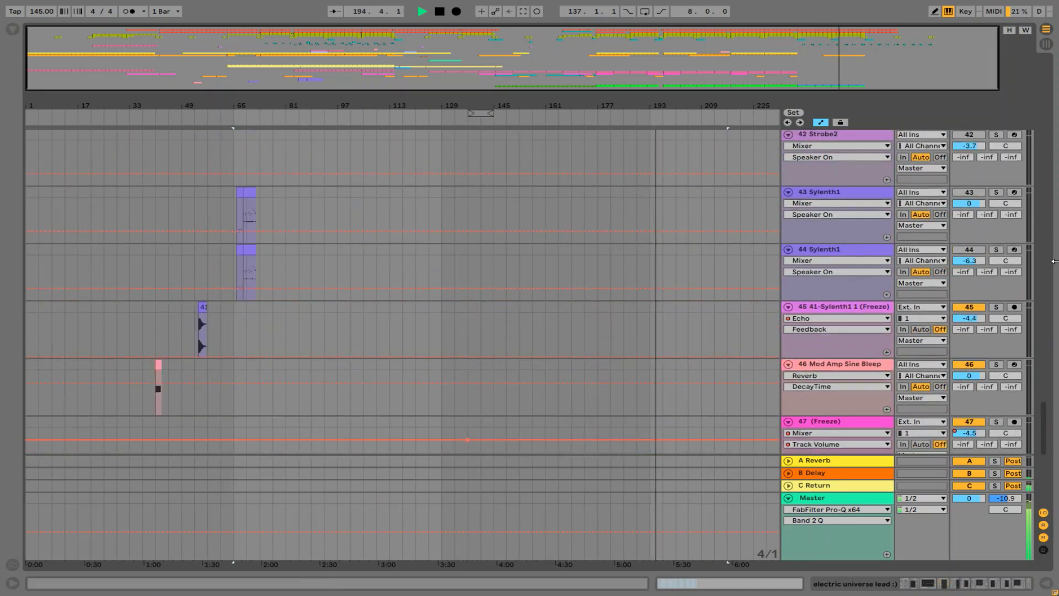
left_click_drag(1041, 416, 1054, 70)
mouse_move(592, 102)
left_mouse_down()
mouse_move(594, 154)
mouse_move(662, 171)
mouse_move(612, 108)
mouse_move(577, 96)
left_mouse_up()
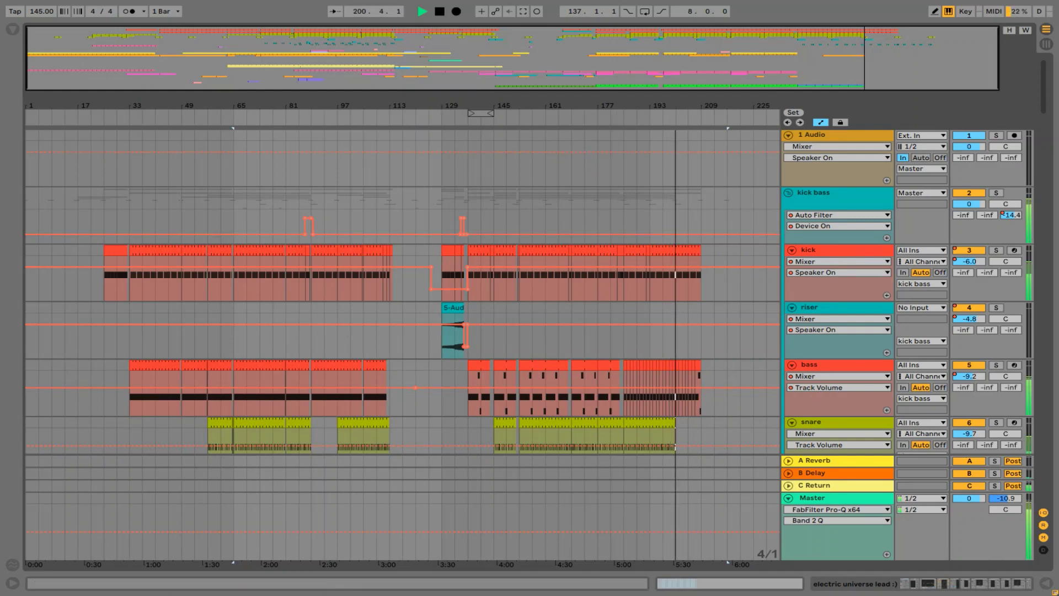
left_click_drag(660, 105, 651, 162)
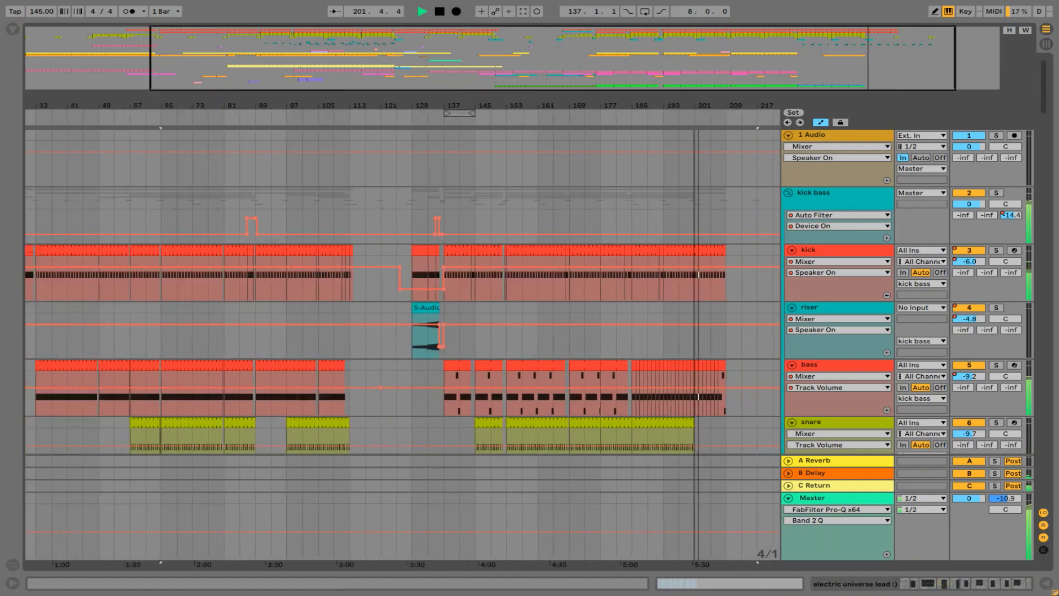